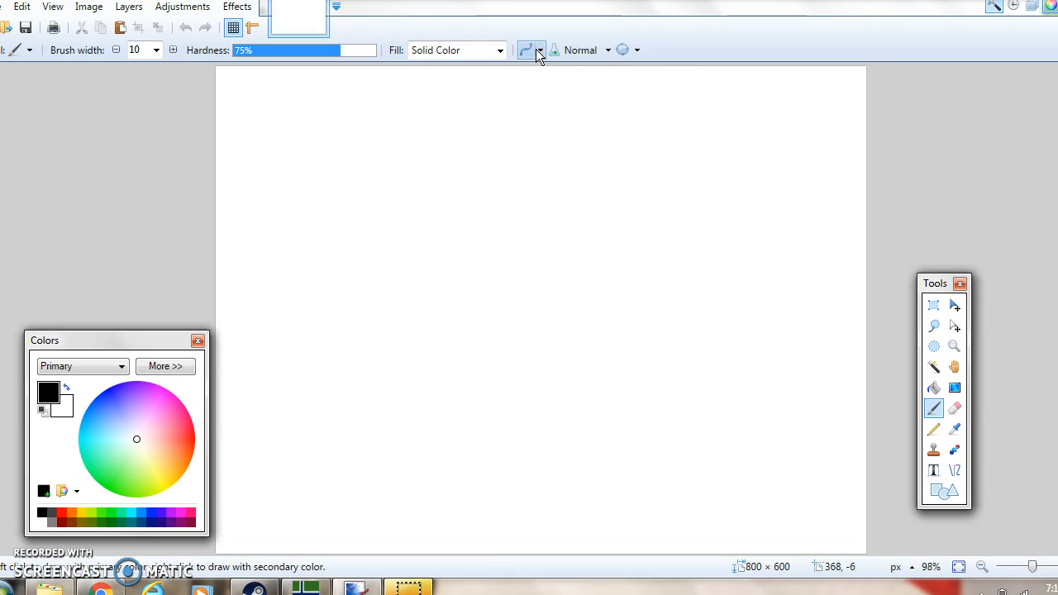
Step: Disable antialiasing, check the setting on the Paint Bucket, and return to the Paintbrush
{"action": "left_click", "coordinate": [539, 52]}
{"action": "left_click", "coordinate": [550, 82]}
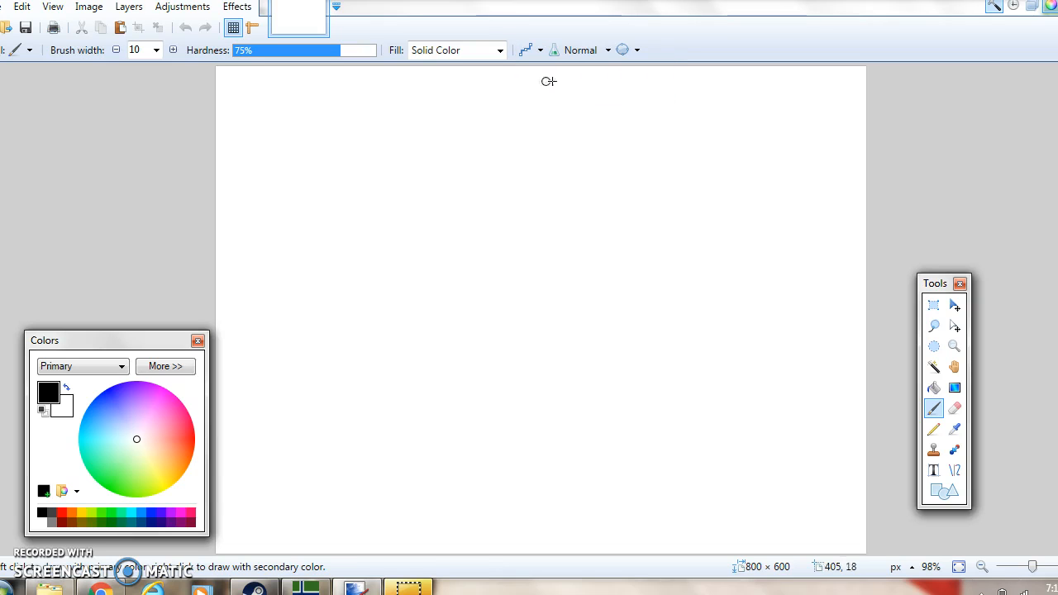
{"action": "left_click", "coordinate": [934, 388]}
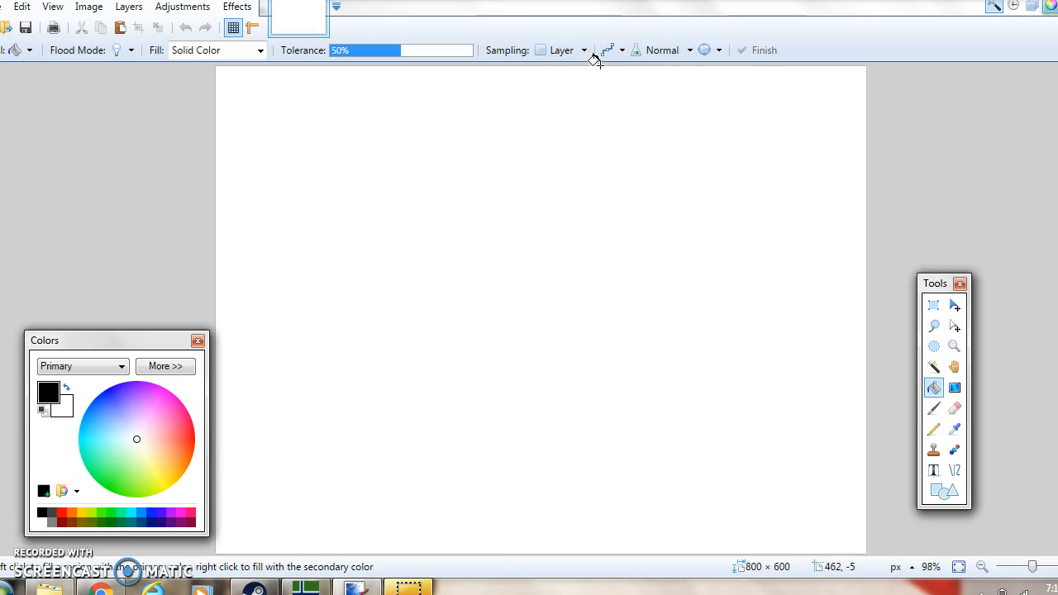
{"action": "left_click", "coordinate": [933, 408]}
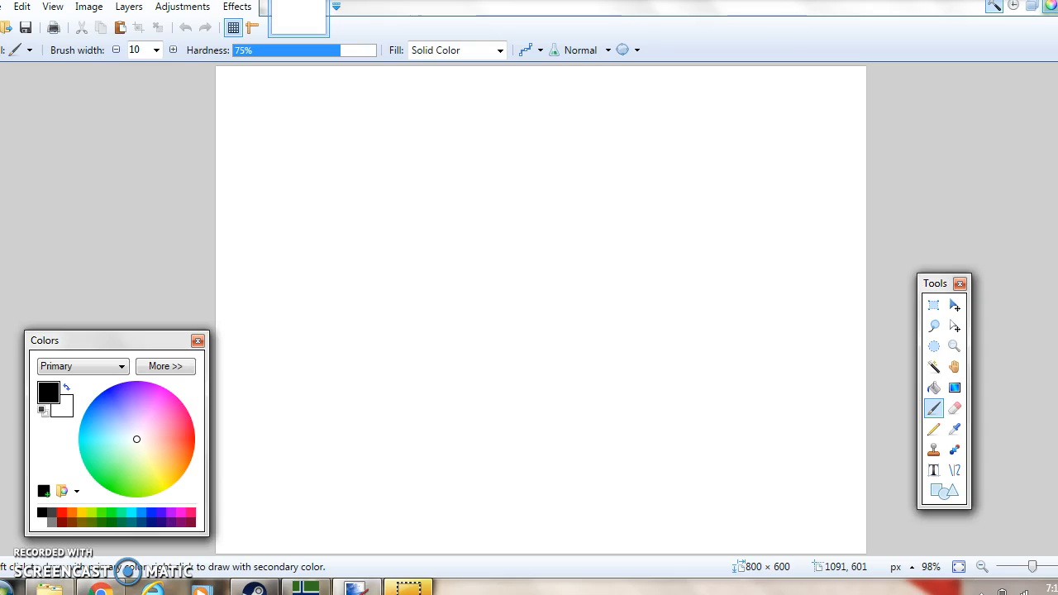
Step: Paint a closed freehand black circle outline on the canvas with the 10-pixel brush, in the lower middle of the image
{"action": "key", "text": "ctrl+plus"}
{"action": "key", "text": "ctrl+plus"}
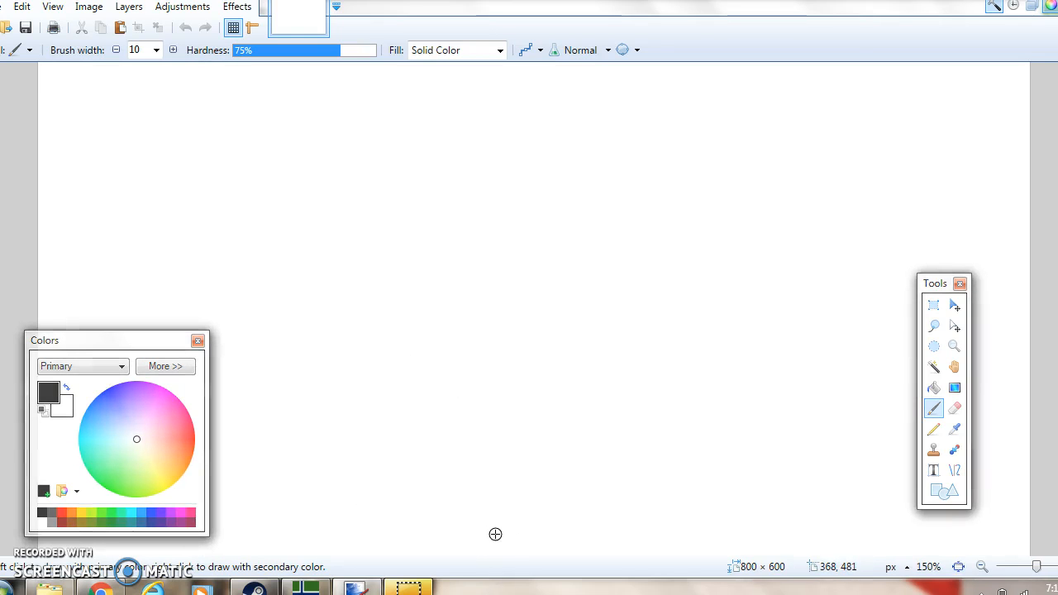
{"action": "mouse_move", "coordinate": [495, 534]}
{"action": "left_mouse_down"}
{"action": "mouse_move", "coordinate": [452, 533]}
{"action": "mouse_move", "coordinate": [392, 497]}
{"action": "mouse_move", "coordinate": [365, 447]}
{"action": "mouse_move", "coordinate": [358, 401]}
{"action": "mouse_move", "coordinate": [388, 314]}
{"action": "mouse_move", "coordinate": [413, 296]}
{"action": "mouse_move", "coordinate": [499, 278]}
{"action": "left_mouse_up"}
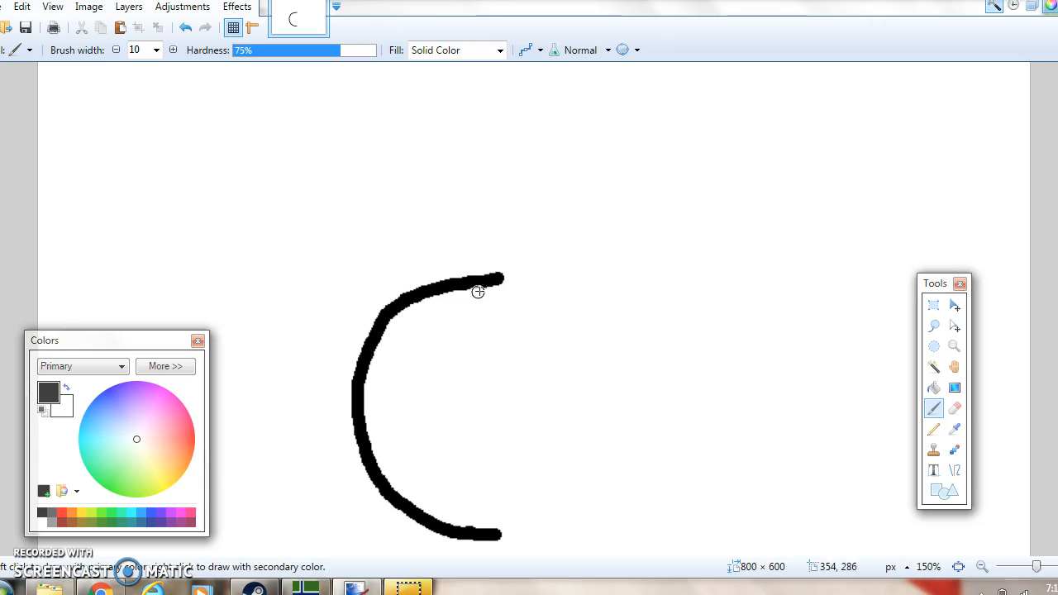
{"action": "mouse_move", "coordinate": [558, 285]}
{"action": "left_mouse_down"}
{"action": "mouse_move", "coordinate": [613, 374]}
{"action": "mouse_move", "coordinate": [620, 457]}
{"action": "left_mouse_up"}
{"action": "left_click_drag", "start_coordinate": [552, 532], "coordinate": [492, 535]}
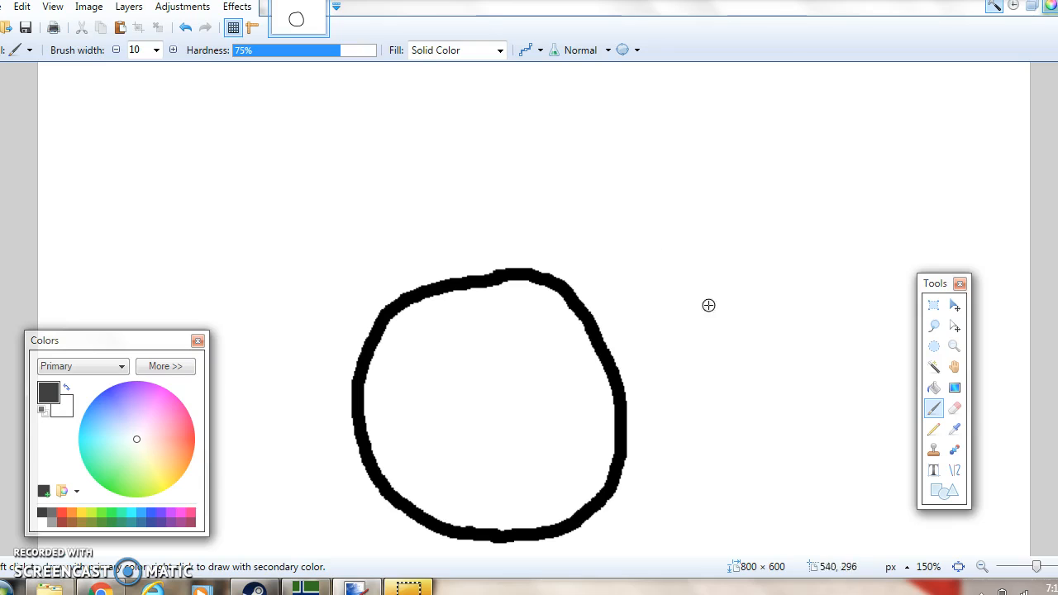
Step: Draw a rectangle above the hand-drawn ball, switch its shape to an ellipse, and resize it into a nearly round circle
{"action": "left_click", "coordinate": [949, 498]}
{"action": "left_click_drag", "start_coordinate": [586, 108], "coordinate": [831, 279]}
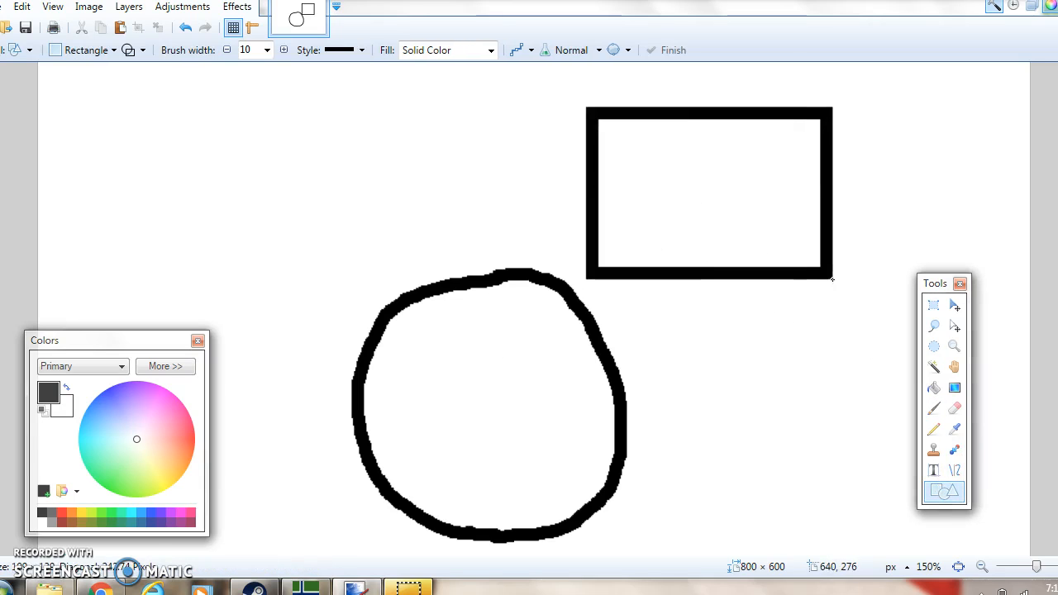
{"action": "left_click", "coordinate": [100, 50]}
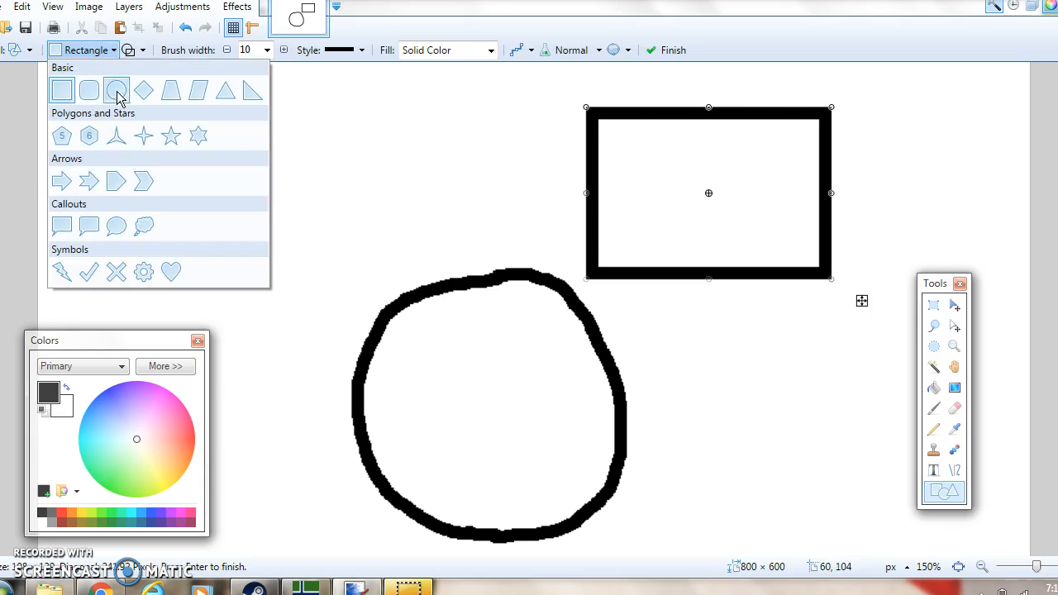
{"action": "left_click", "coordinate": [117, 94]}
{"action": "left_click_drag", "start_coordinate": [829, 278], "coordinate": [776, 246]}
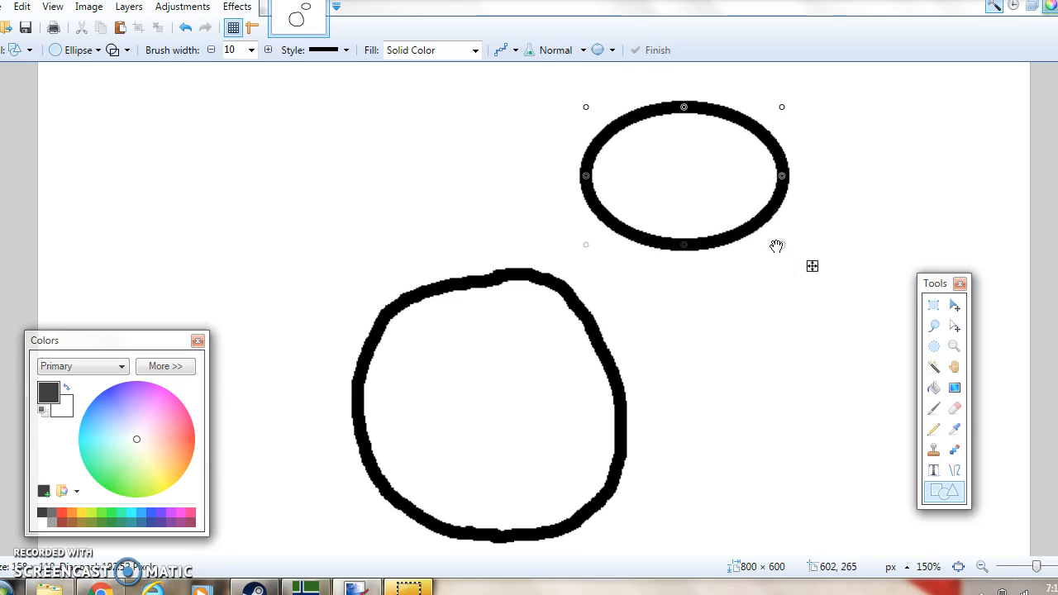
{"action": "left_click_drag", "start_coordinate": [782, 176], "coordinate": [726, 187]}
{"action": "left_click_drag", "start_coordinate": [730, 241], "coordinate": [749, 263]}
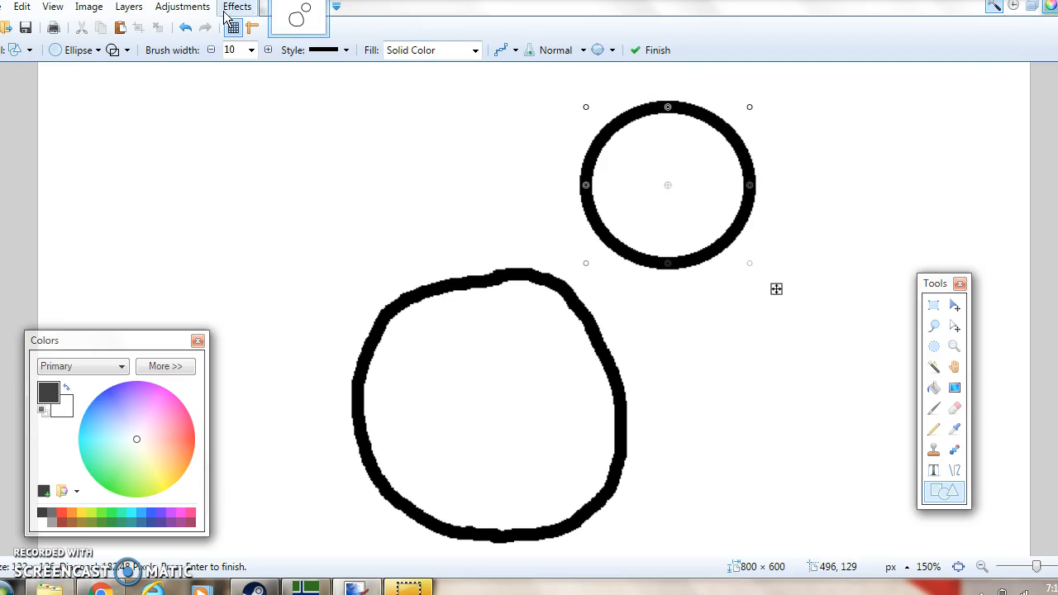
Step: Undo the ellipse edits and the rectangle, keeping only the hand-drawn ball outline
{"action": "left_click", "coordinate": [186, 28]}
{"action": "left_click", "coordinate": [186, 28]}
{"action": "left_click", "coordinate": [185, 29]}
{"action": "left_click", "coordinate": [185, 28]}
{"action": "left_click", "coordinate": [185, 28]}
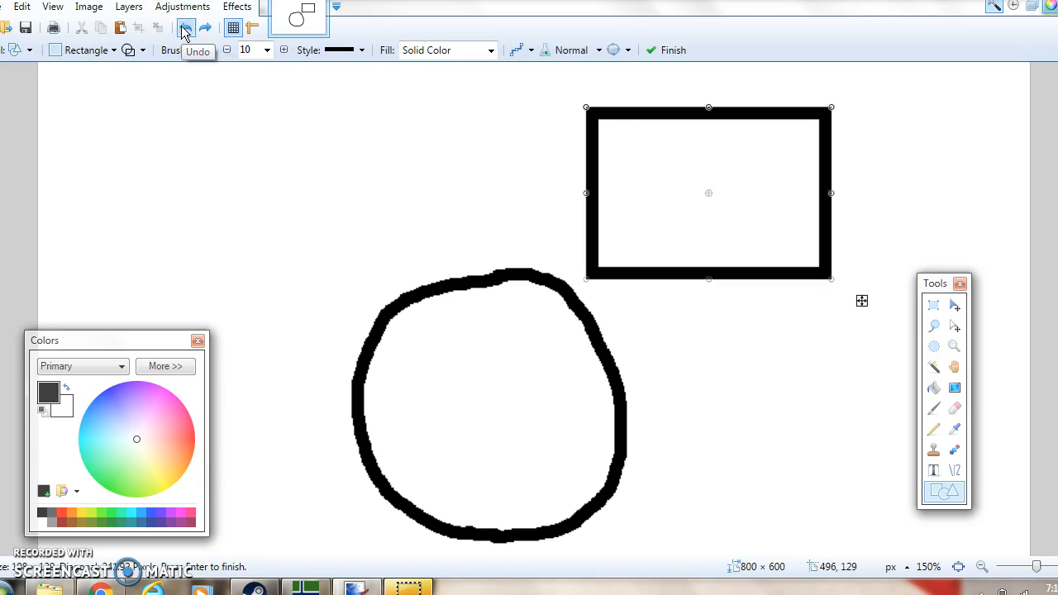
{"action": "left_click", "coordinate": [185, 28]}
Step: Enlarge the view of the ball to 300% and set the Paintbrush width to 5
{"action": "key", "text": "ctrl+plus"}
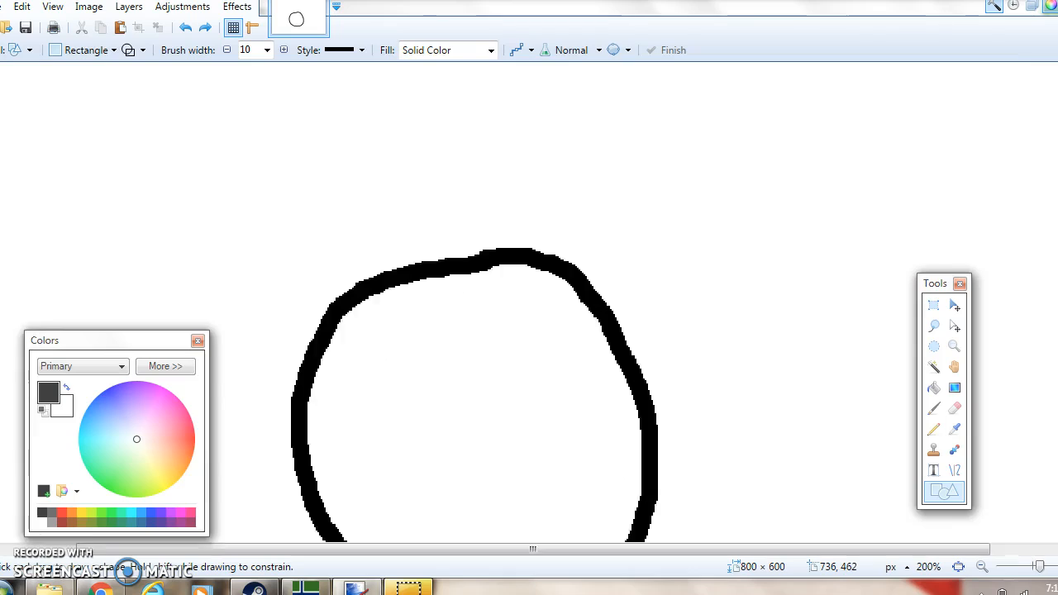
{"action": "key", "text": "ctrl+plus"}
{"action": "left_click_drag", "start_coordinate": [773, 552], "coordinate": [701, 553]}
{"action": "scroll", "coordinate": [719, 497], "scroll_direction": "down", "scroll_amount": 3}
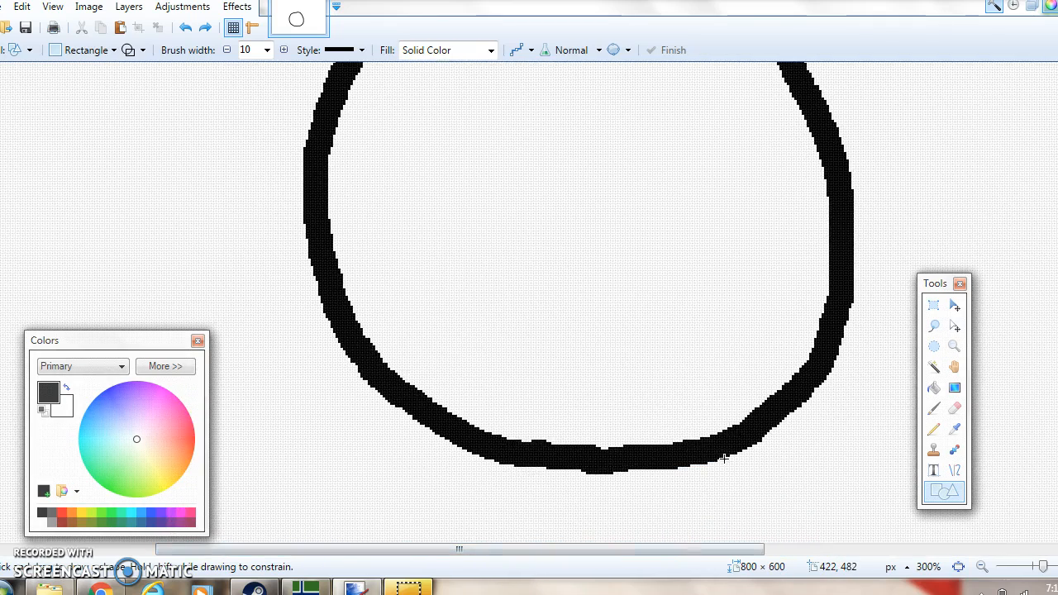
{"action": "scroll", "coordinate": [724, 456], "scroll_direction": "up", "scroll_amount": 3}
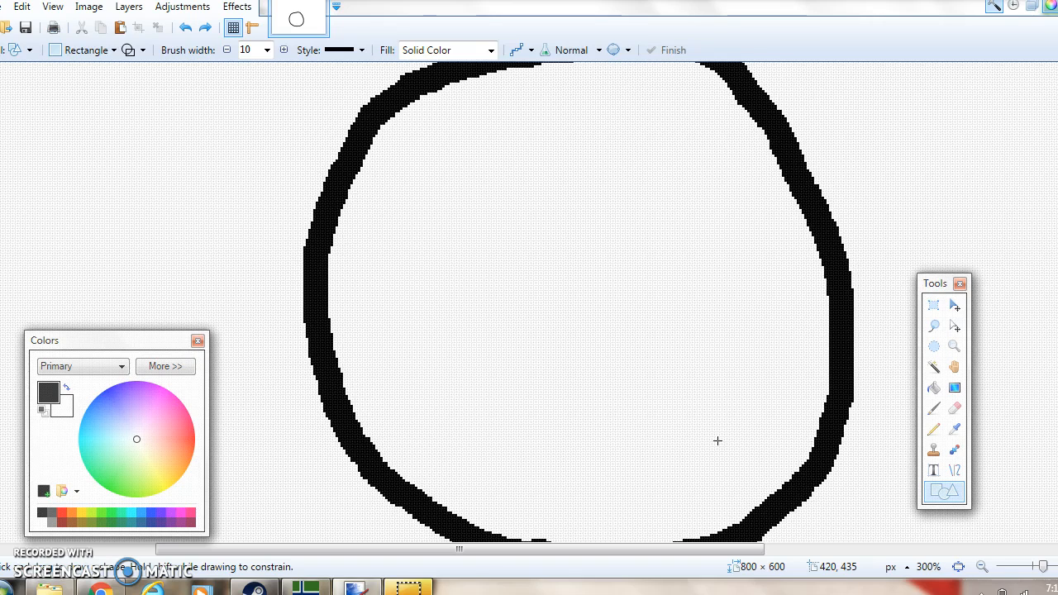
{"action": "left_click", "coordinate": [934, 408]}
{"action": "left_click", "coordinate": [157, 51]}
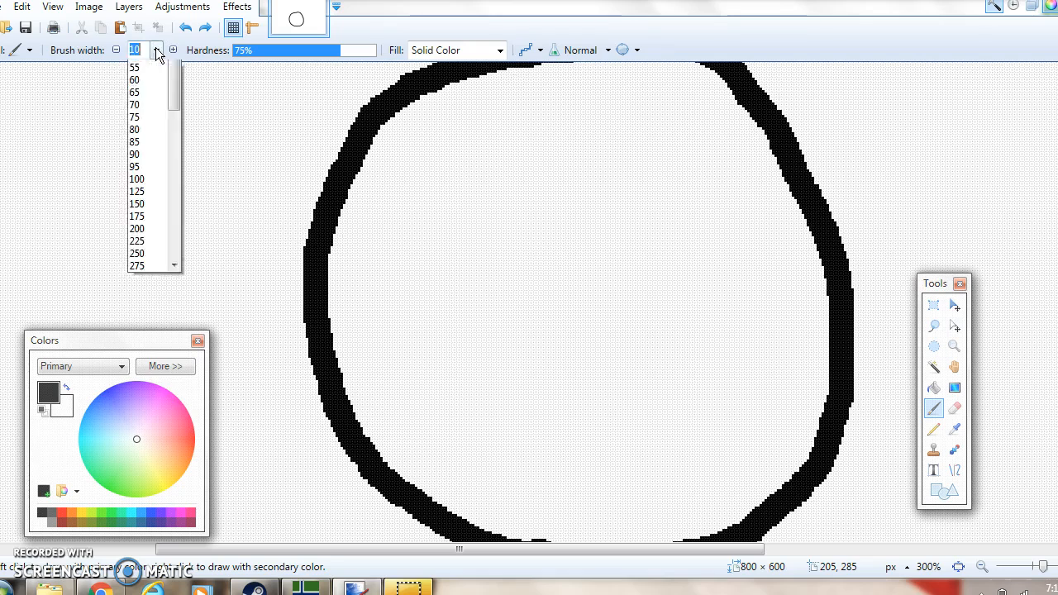
{"action": "left_click_drag", "start_coordinate": [170, 144], "coordinate": [171, 116]}
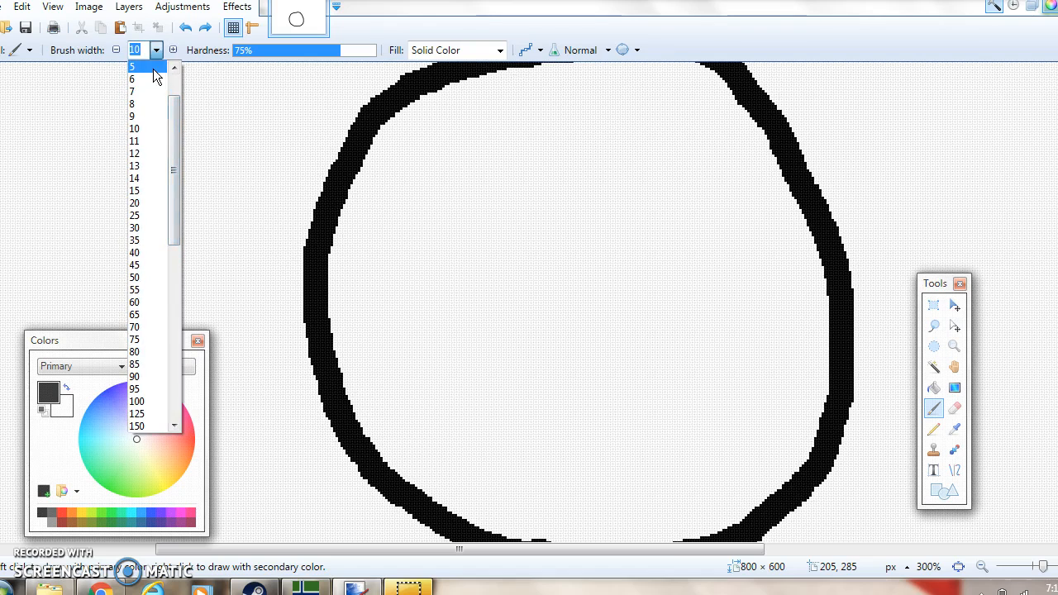
{"action": "left_click", "coordinate": [154, 68]}
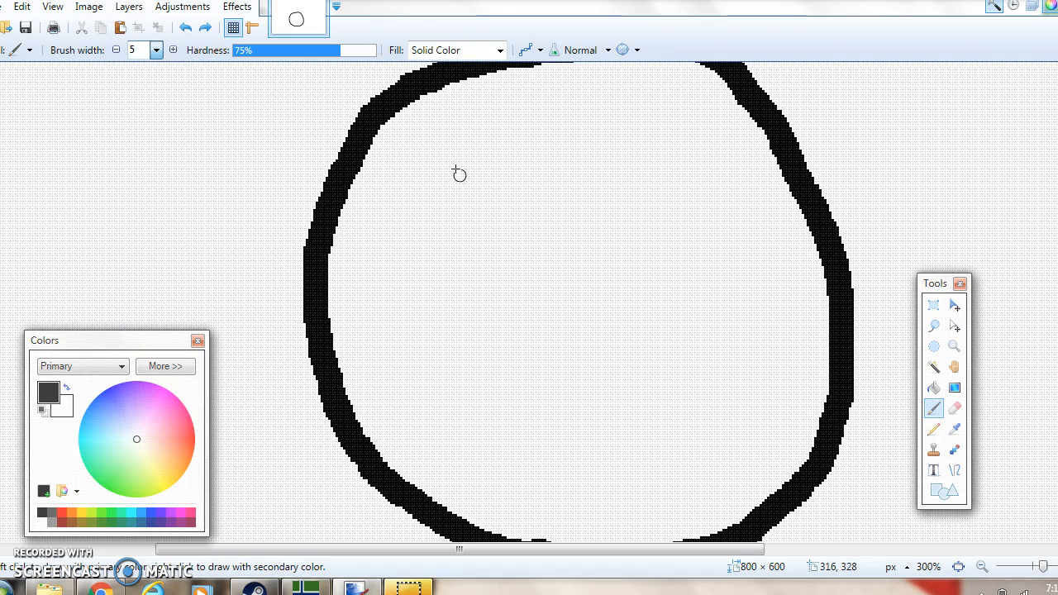
Step: Paint a dome-shaped eye outline with a curved base in the ball's upper right, and flood-fill the ball around it with red
{"action": "scroll", "coordinate": [458, 173], "scroll_direction": "up", "scroll_amount": 2}
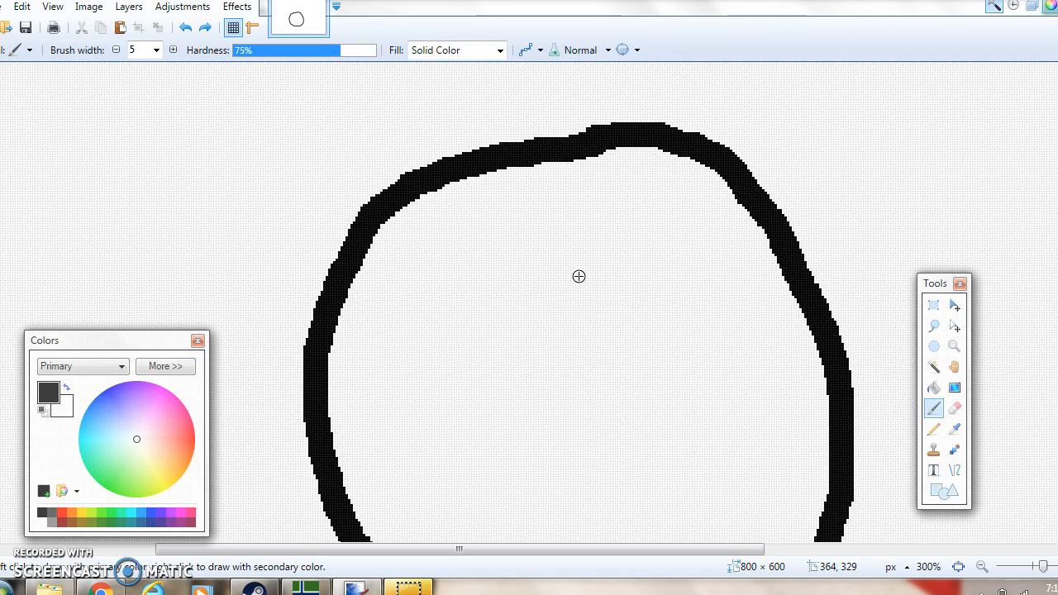
{"action": "mouse_move", "coordinate": [619, 319]}
{"action": "left_mouse_down"}
{"action": "mouse_move", "coordinate": [644, 242]}
{"action": "mouse_move", "coordinate": [679, 235]}
{"action": "mouse_move", "coordinate": [732, 263]}
{"action": "mouse_move", "coordinate": [736, 339]}
{"action": "mouse_move", "coordinate": [683, 316]}
{"action": "mouse_move", "coordinate": [625, 329]}
{"action": "left_mouse_up"}
{"action": "left_click", "coordinate": [933, 388]}
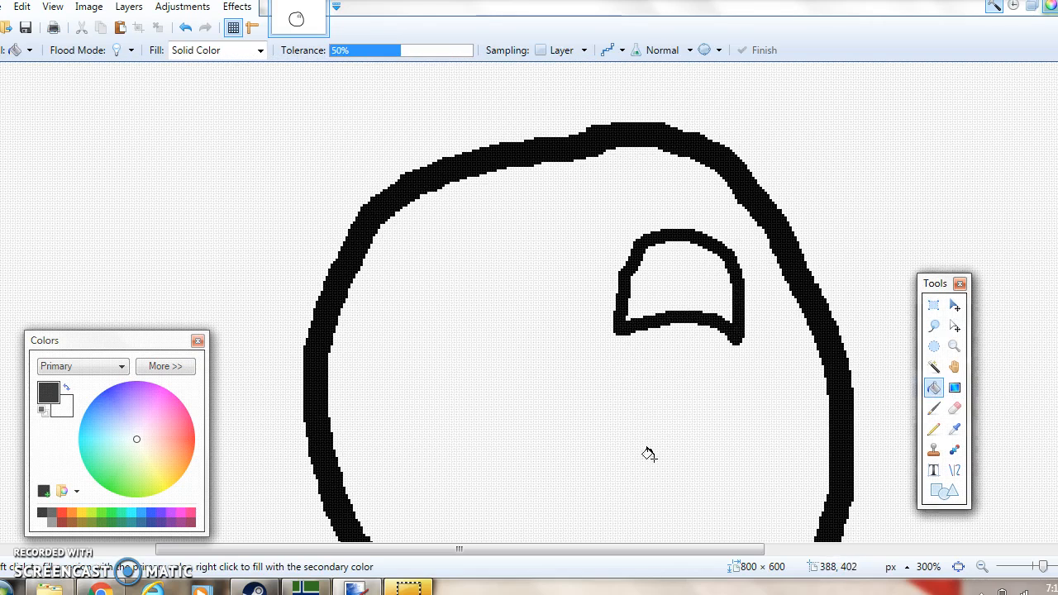
{"action": "left_click", "coordinate": [631, 458]}
{"action": "left_click", "coordinate": [62, 515]}
{"action": "left_click", "coordinate": [474, 430]}
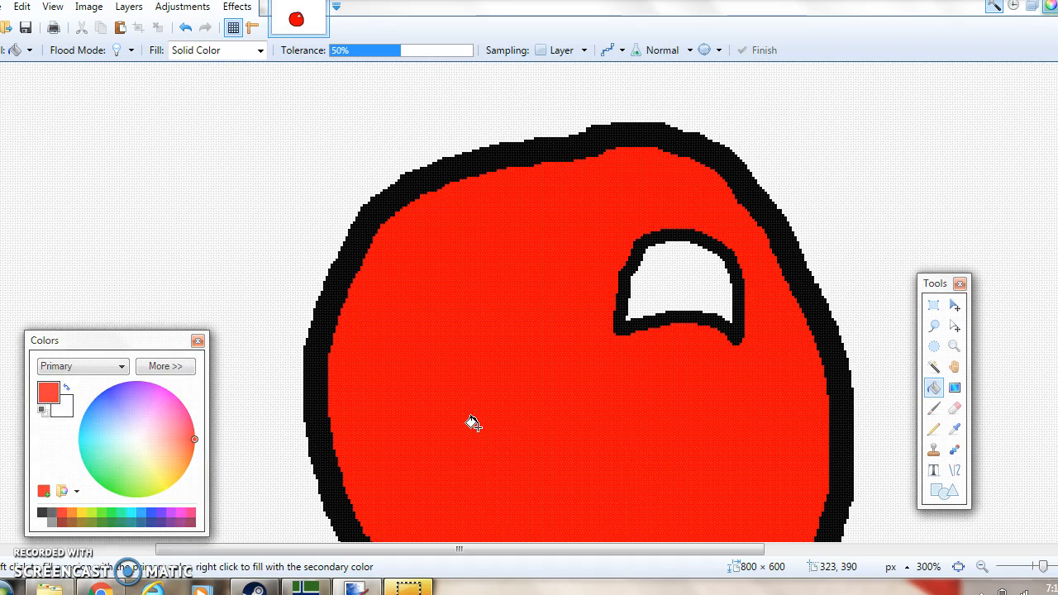
Step: Paint a yellow five-pointed star outline on the red ball, beside the eye
{"action": "left_click", "coordinate": [82, 514]}
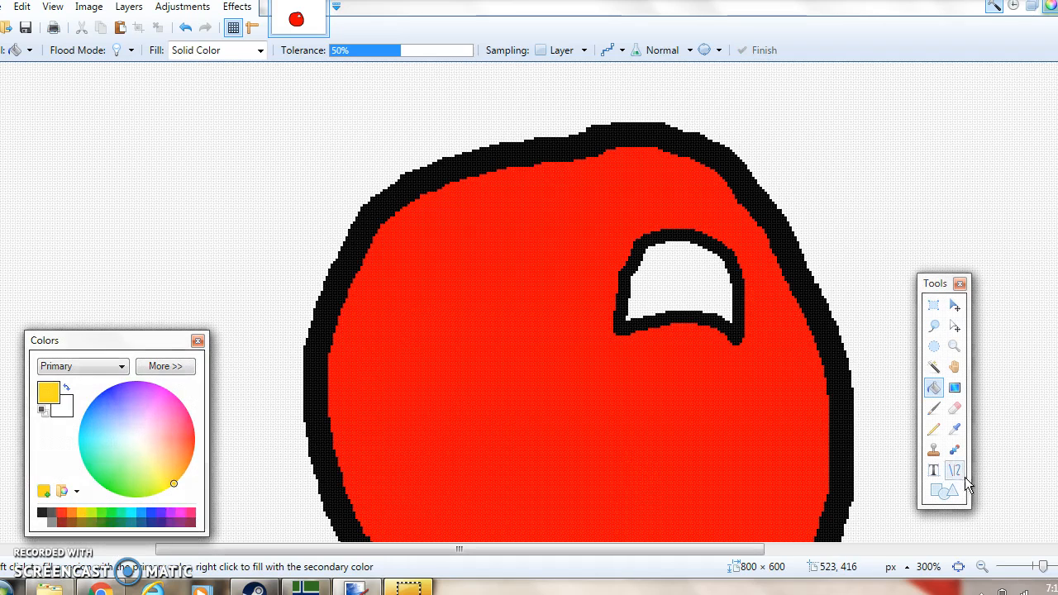
{"action": "left_click", "coordinate": [933, 409]}
{"action": "mouse_move", "coordinate": [381, 364]}
{"action": "left_mouse_down"}
{"action": "mouse_move", "coordinate": [451, 234]}
{"action": "mouse_move", "coordinate": [470, 373]}
{"action": "mouse_move", "coordinate": [382, 284]}
{"action": "mouse_move", "coordinate": [509, 286]}
{"action": "mouse_move", "coordinate": [431, 350]}
{"action": "left_mouse_up"}
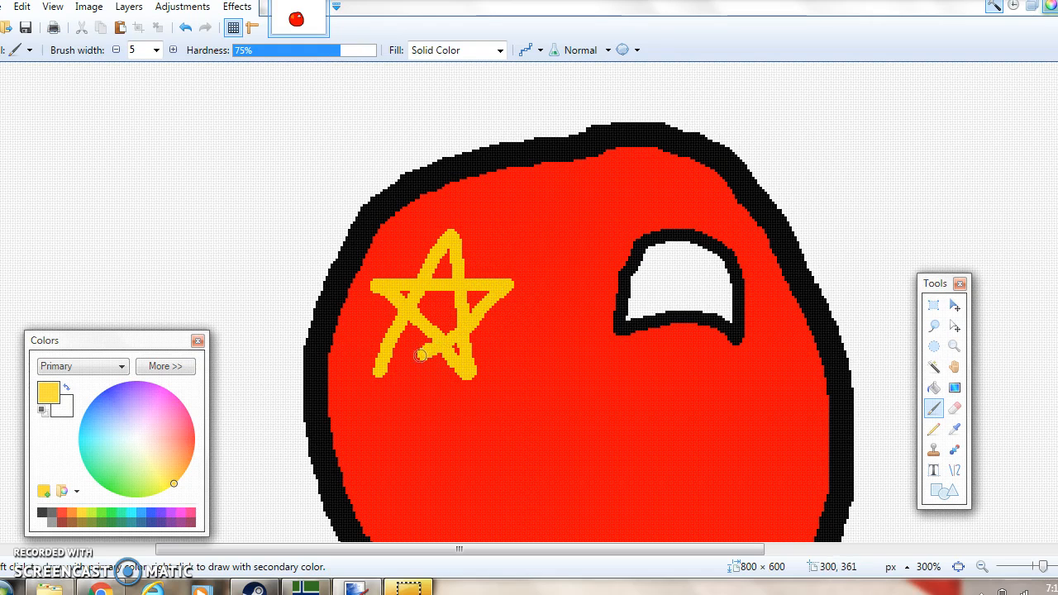
Step: Flood-fill the enclosed sections inside the star with yellow
{"action": "left_click", "coordinate": [934, 387]}
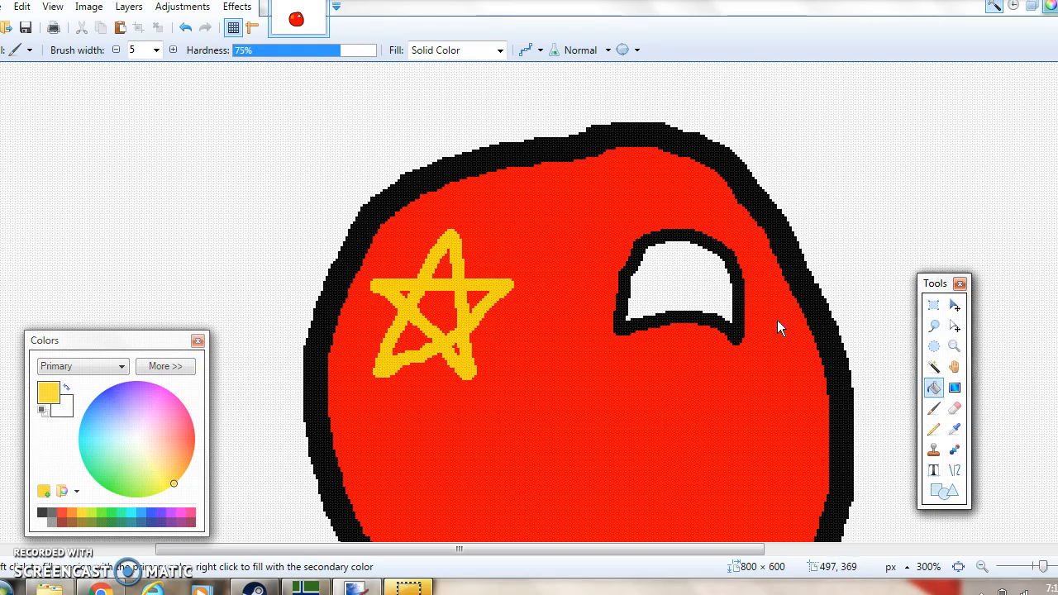
{"action": "left_click", "coordinate": [440, 265]}
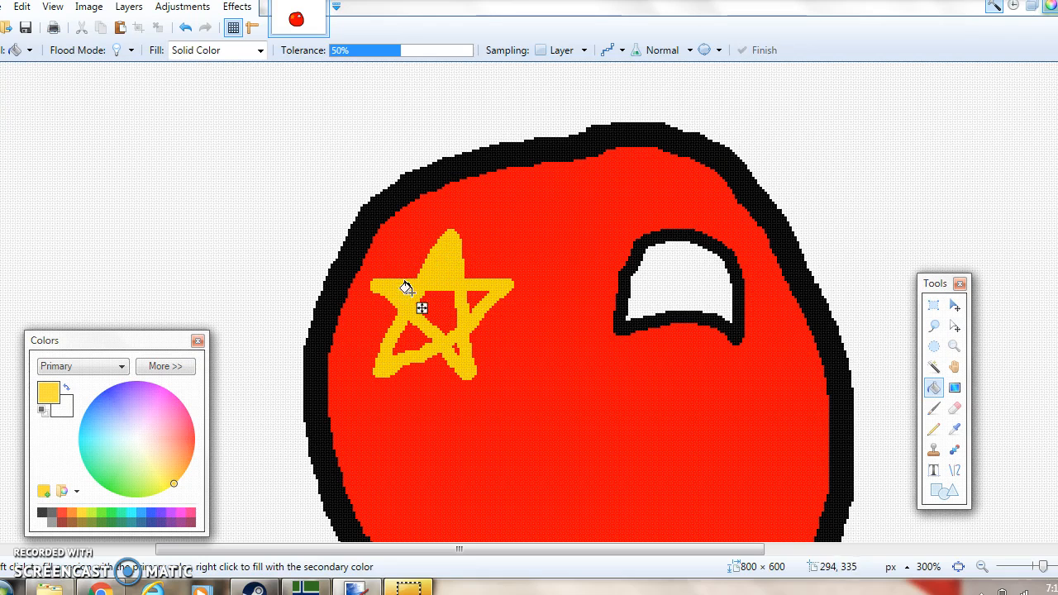
{"action": "left_click", "coordinate": [464, 289]}
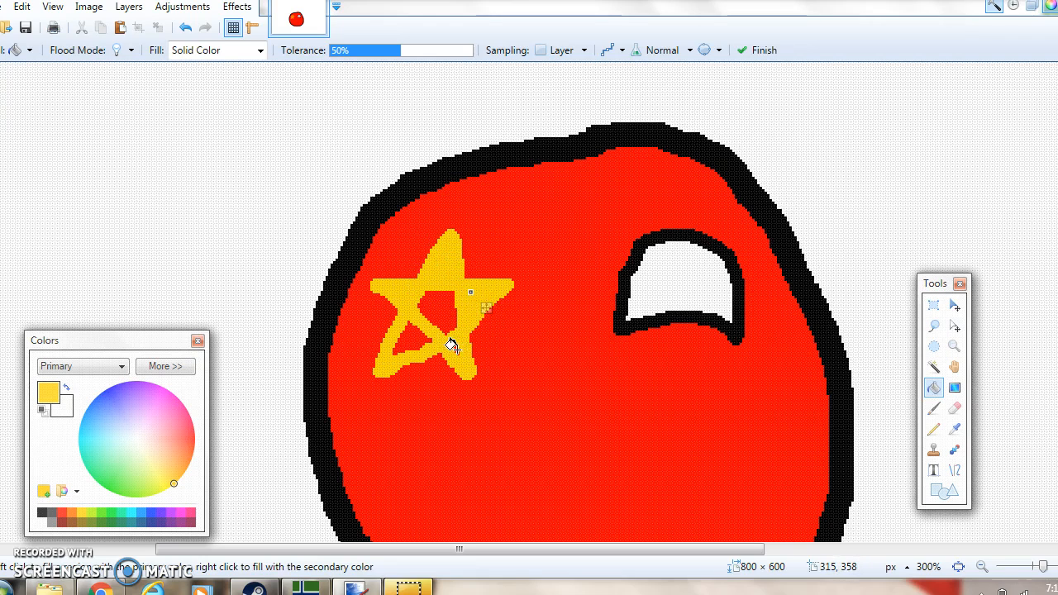
{"action": "left_click", "coordinate": [449, 319]}
{"action": "left_click", "coordinate": [420, 356]}
{"action": "key", "text": "Return"}
Step: Draw thin black Pencil lines linking the star's lower point and its upper edge to the ball's outline
{"action": "left_click", "coordinate": [934, 429]}
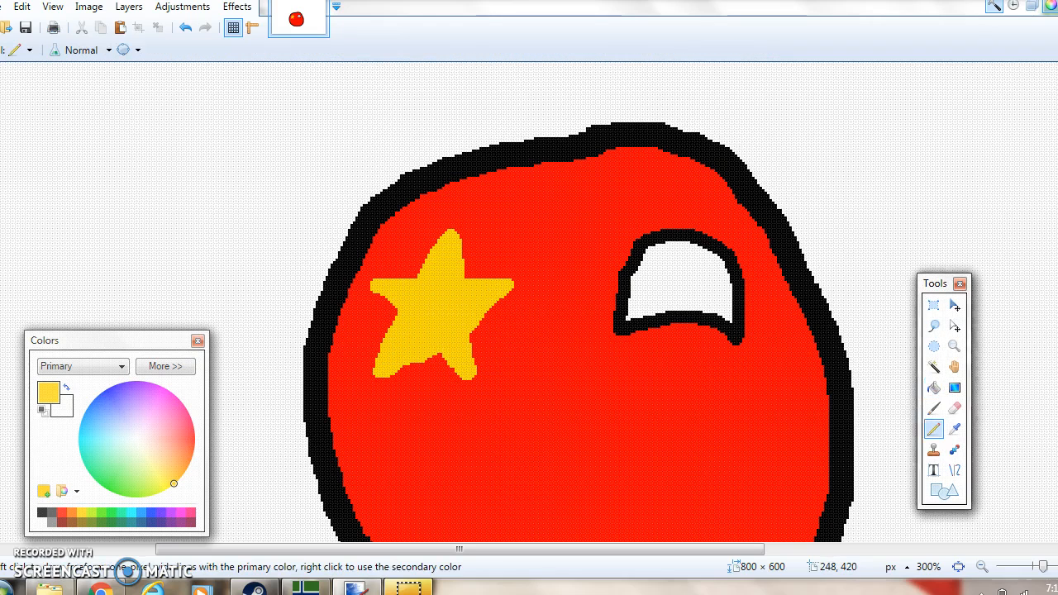
{"action": "left_click_drag", "start_coordinate": [322, 404], "coordinate": [371, 380]}
{"action": "left_click", "coordinate": [185, 27]}
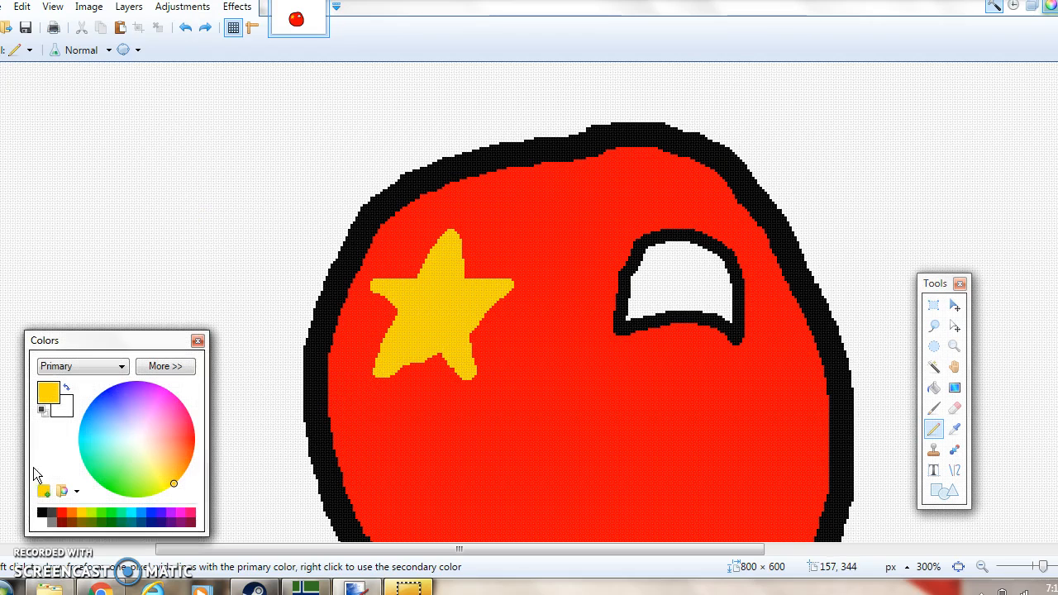
{"action": "left_click", "coordinate": [42, 513]}
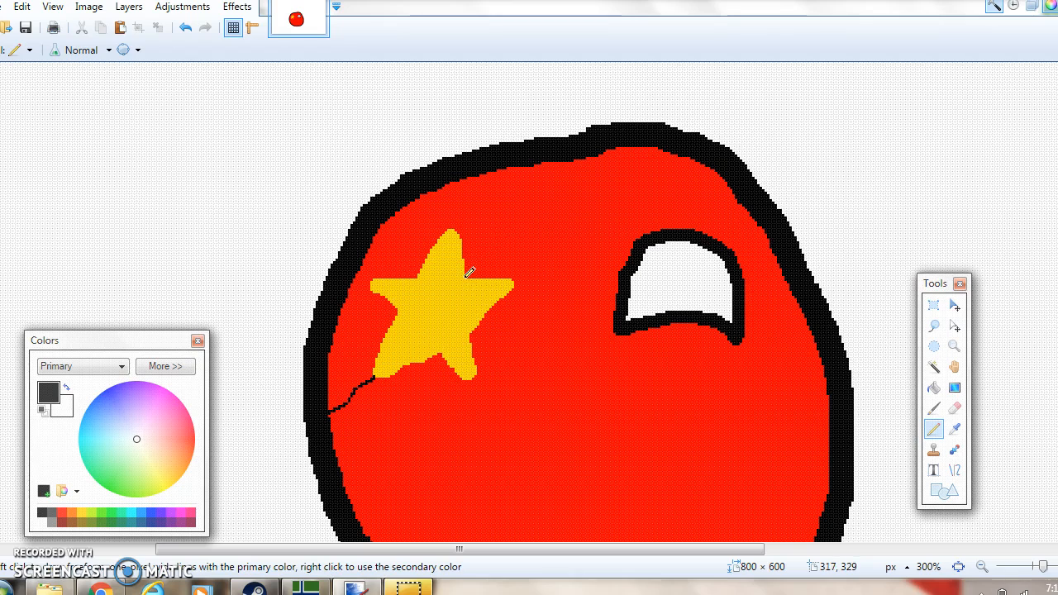
{"action": "left_click_drag", "start_coordinate": [469, 275], "coordinate": [626, 174]}
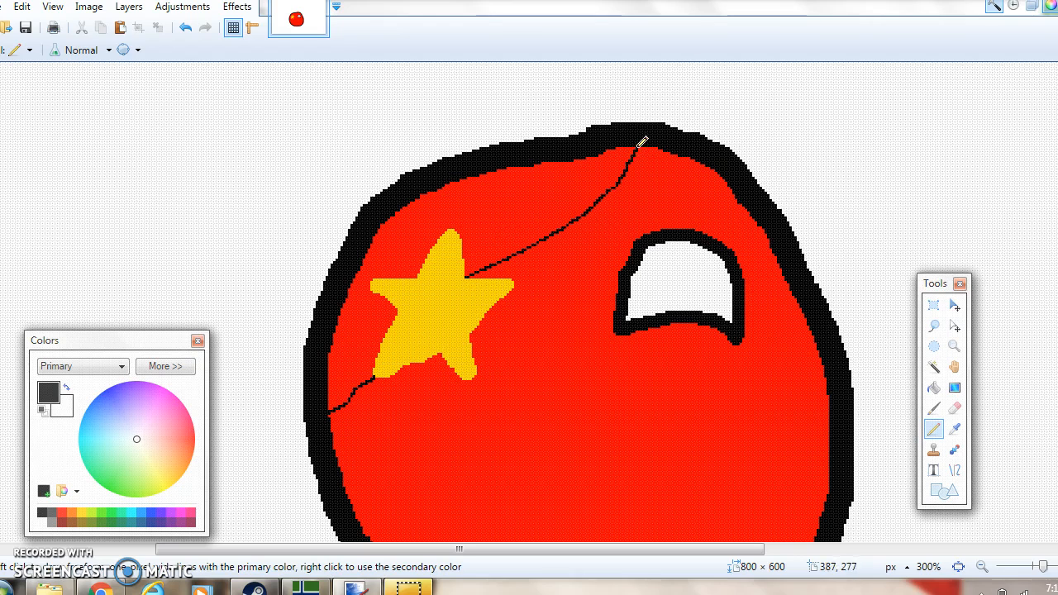
Step: Undo the Pencil lines around the star
{"action": "scroll", "coordinate": [585, 342], "scroll_direction": "down", "scroll_amount": 3}
{"action": "left_click", "coordinate": [184, 28]}
{"action": "left_click", "coordinate": [184, 28]}
{"action": "left_click", "coordinate": [179, 27]}
{"action": "left_click", "coordinate": [193, 32]}
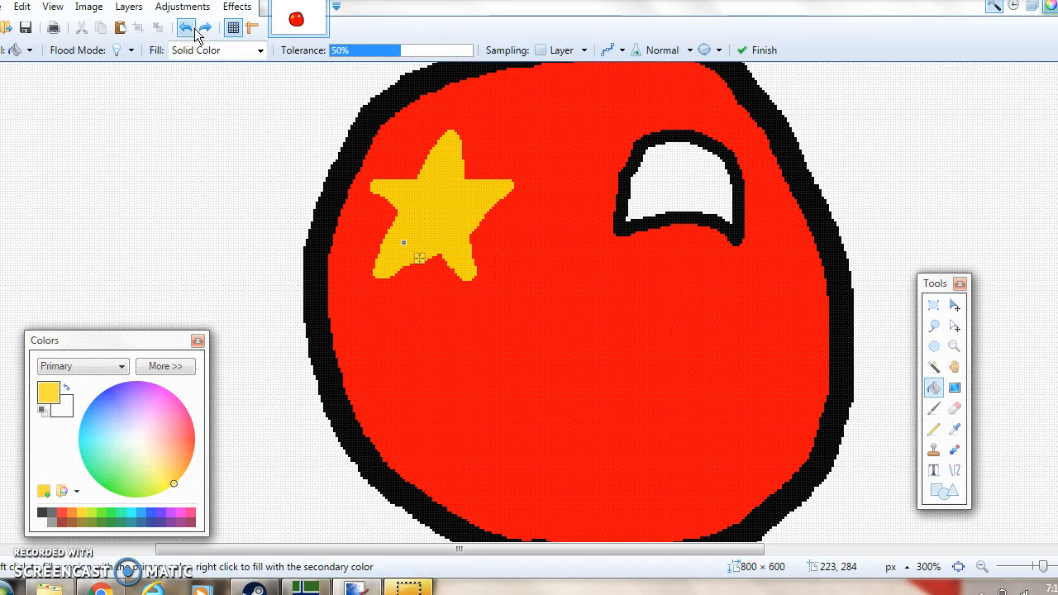
Step: Undo the yellow fills inside the star, leaving only its painted outline
{"action": "left_click", "coordinate": [193, 31]}
{"action": "left_click", "coordinate": [194, 32]}
{"action": "left_click", "coordinate": [194, 31]}
{"action": "left_click", "coordinate": [194, 32]}
{"action": "left_click", "coordinate": [195, 33]}
{"action": "left_click", "coordinate": [195, 32]}
{"action": "left_click", "coordinate": [195, 32]}
{"action": "left_click", "coordinate": [197, 34]}
{"action": "left_click", "coordinate": [197, 36]}
{"action": "left_click", "coordinate": [197, 36]}
{"action": "left_click", "coordinate": [197, 36]}
{"action": "left_click", "coordinate": [197, 35]}
{"action": "left_click", "coordinate": [197, 35]}
{"action": "left_click", "coordinate": [197, 36]}
{"action": "left_click", "coordinate": [197, 35]}
{"action": "left_click", "coordinate": [197, 37]}
{"action": "left_click", "coordinate": [195, 30]}
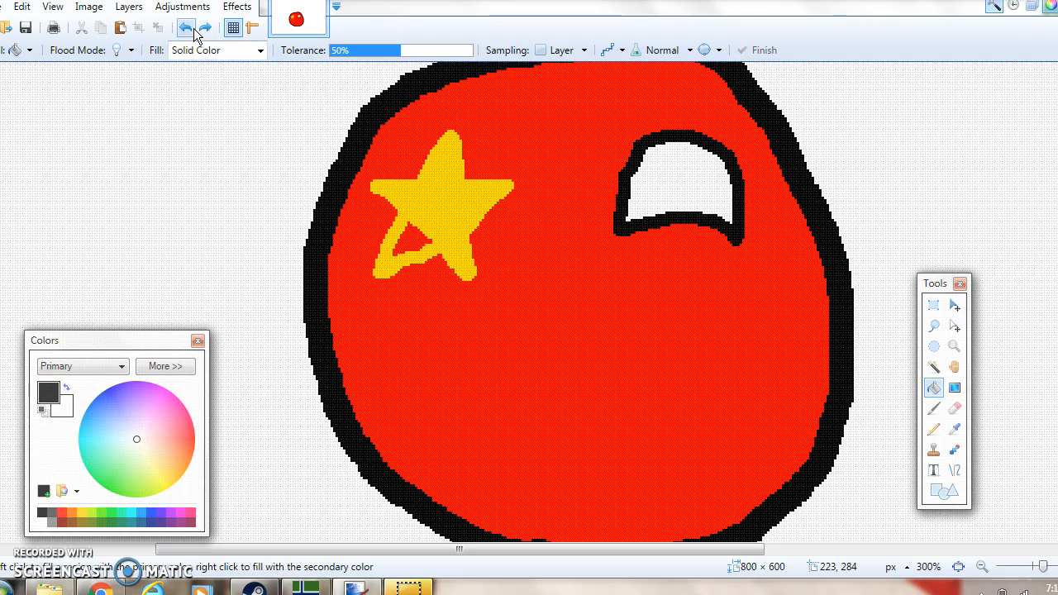
{"action": "left_click", "coordinate": [194, 29]}
{"action": "left_click", "coordinate": [195, 31]}
{"action": "left_click", "coordinate": [194, 31]}
{"action": "left_click", "coordinate": [194, 31]}
{"action": "left_click", "coordinate": [195, 31]}
{"action": "left_click", "coordinate": [195, 31]}
{"action": "left_click", "coordinate": [194, 31]}
{"action": "left_click", "coordinate": [194, 32]}
{"action": "left_click", "coordinate": [194, 31]}
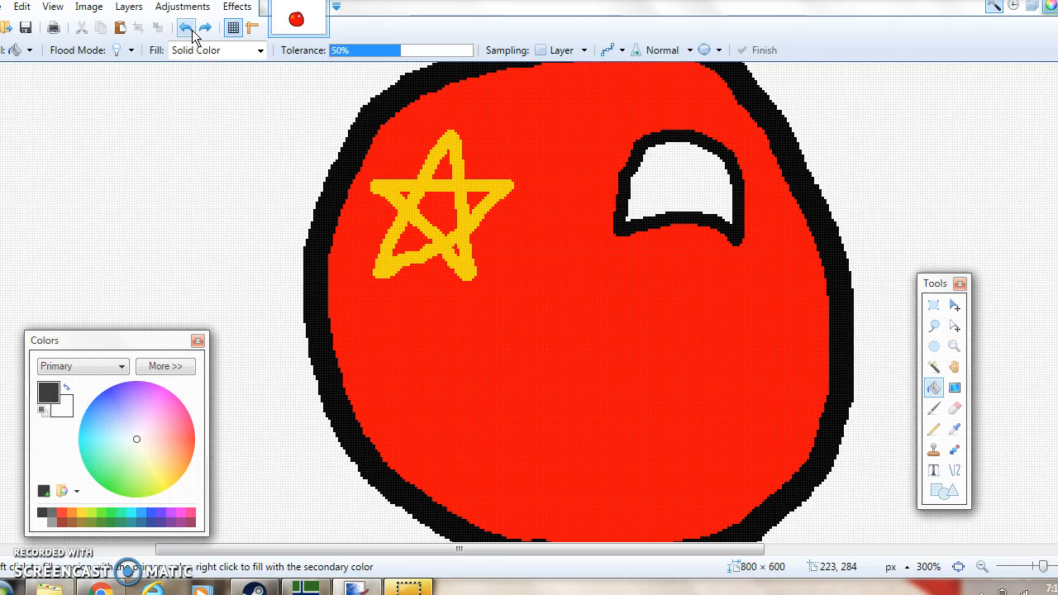
Step: Undo the star outline, the red fill and the eye, back to the empty black ball outline
{"action": "left_click", "coordinate": [191, 32]}
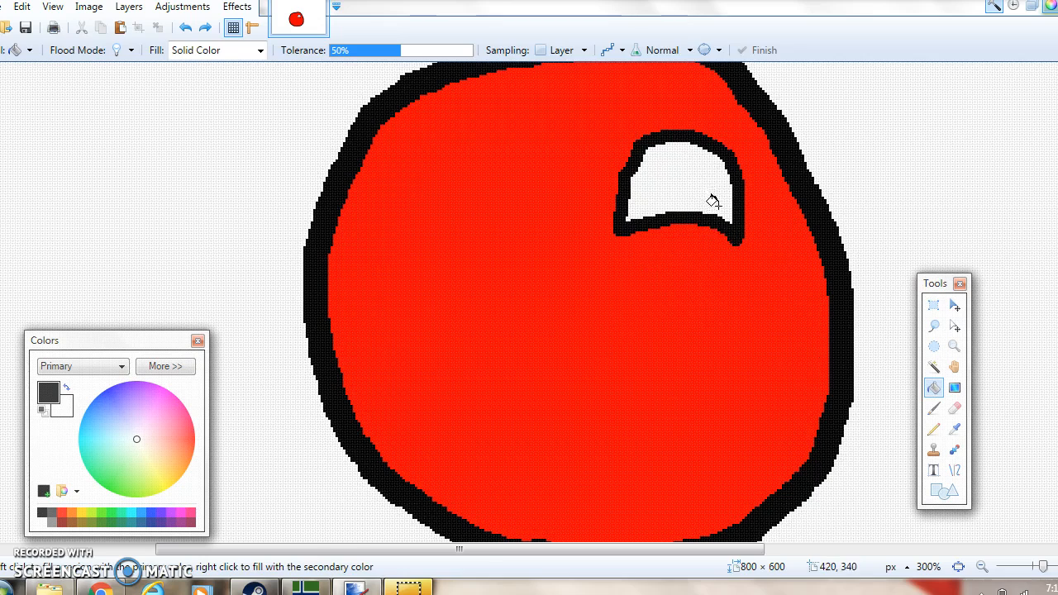
{"action": "scroll", "coordinate": [712, 204], "scroll_direction": "up", "scroll_amount": 1}
{"action": "left_click", "coordinate": [186, 27]}
{"action": "left_click", "coordinate": [185, 27]}
{"action": "left_click", "coordinate": [185, 28]}
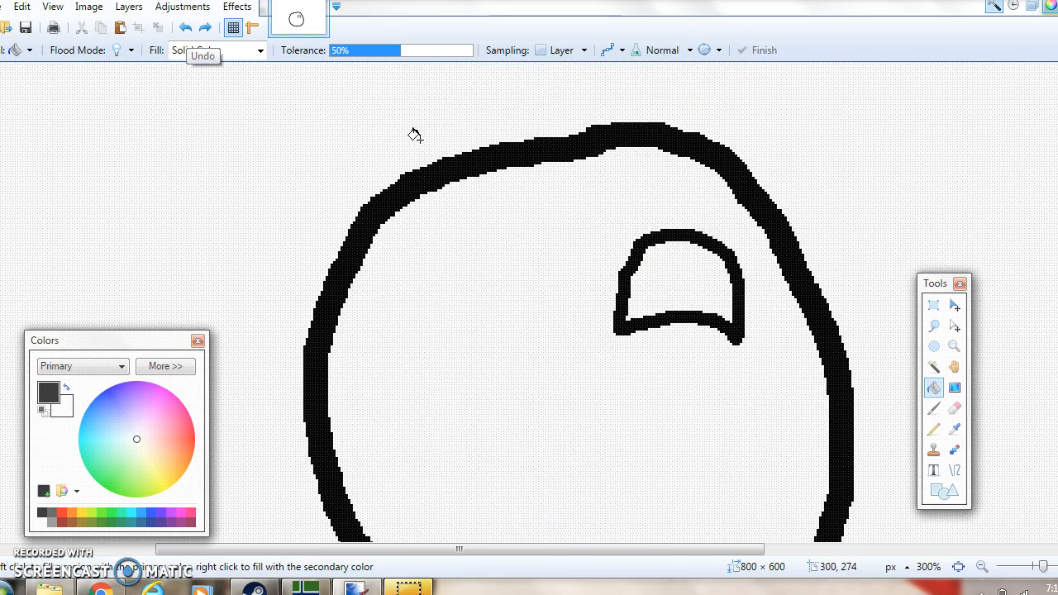
{"action": "left_click", "coordinate": [185, 28]}
{"action": "scroll", "coordinate": [703, 345], "scroll_direction": "down", "scroll_amount": 3}
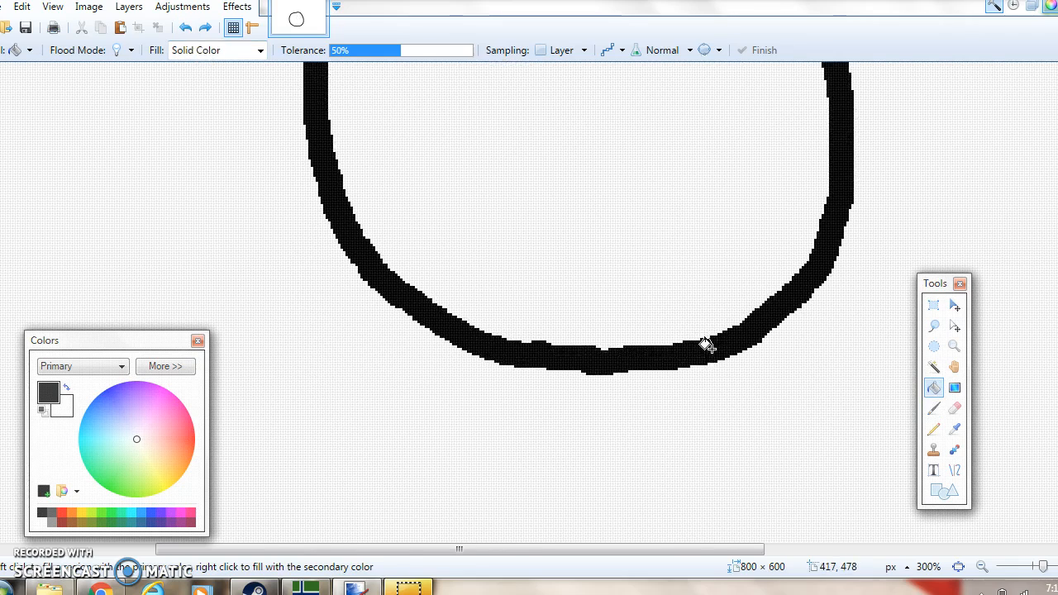
Step: Paint two black eye outlines in the upper part of the ball with the Paintbrush at width 5
{"action": "scroll", "coordinate": [704, 345], "scroll_direction": "up", "scroll_amount": 2}
{"action": "left_click", "coordinate": [935, 409]}
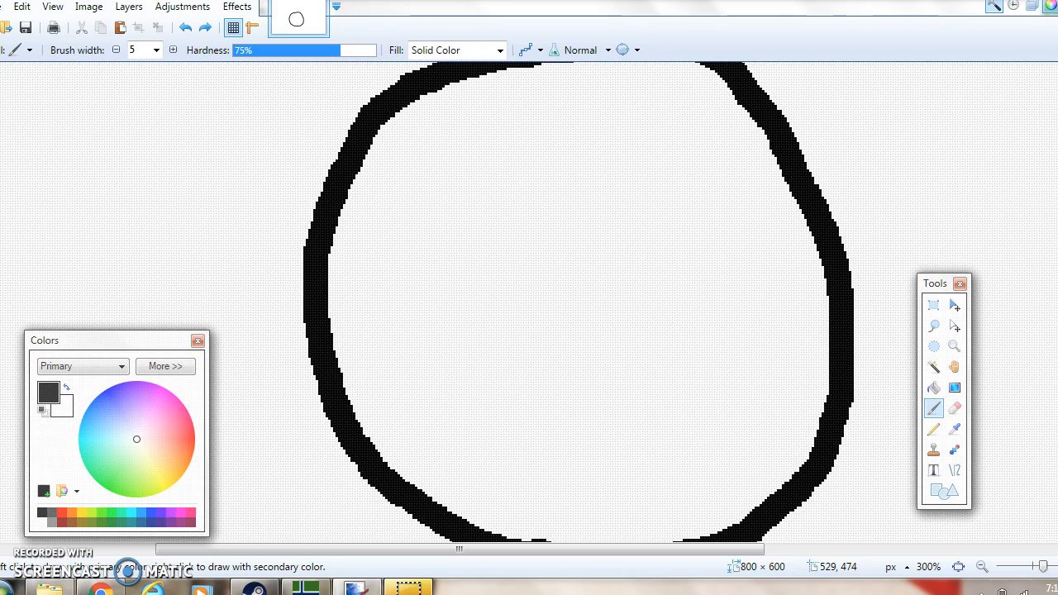
{"action": "scroll", "coordinate": [735, 352], "scroll_direction": "up", "scroll_amount": 1}
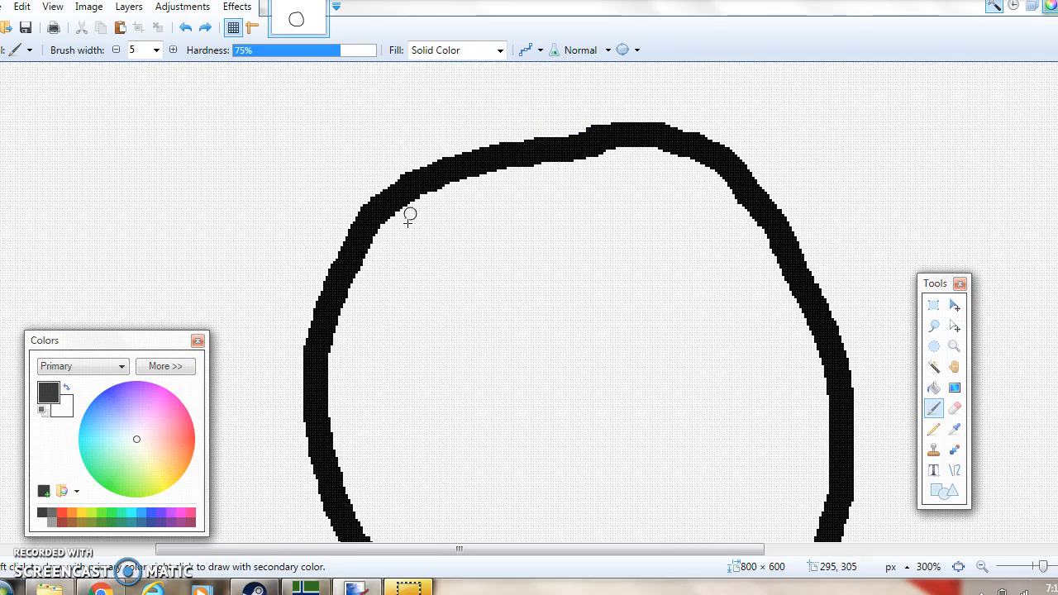
{"action": "scroll", "coordinate": [500, 332], "scroll_direction": "down", "scroll_amount": 1}
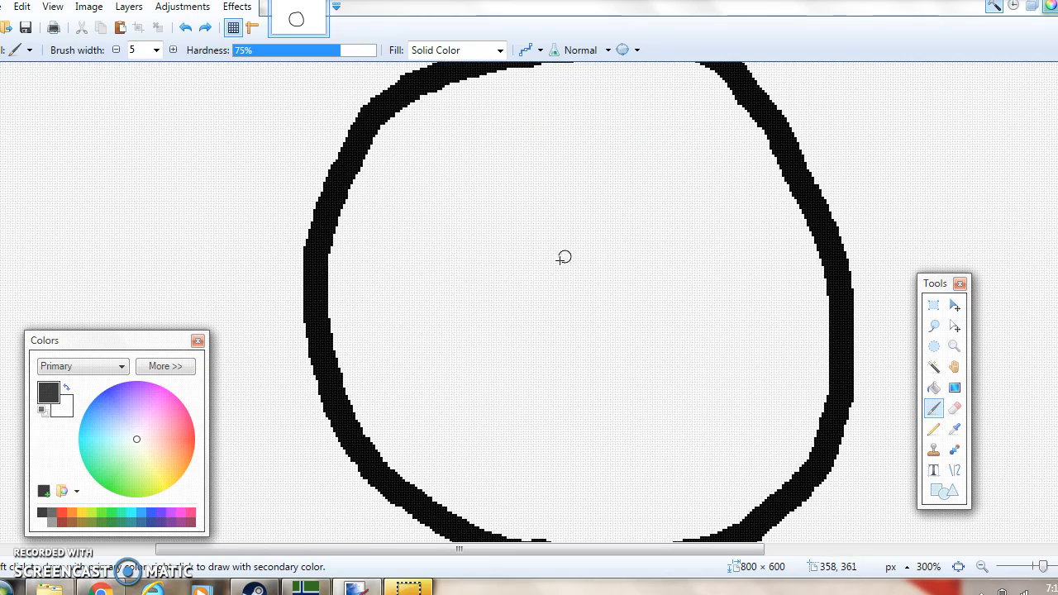
{"action": "mouse_move", "coordinate": [401, 174]}
{"action": "left_mouse_down"}
{"action": "mouse_move", "coordinate": [470, 134]}
{"action": "mouse_move", "coordinate": [444, 182]}
{"action": "mouse_move", "coordinate": [407, 176]}
{"action": "left_mouse_up"}
{"action": "mouse_move", "coordinate": [635, 197]}
{"action": "left_mouse_down"}
{"action": "mouse_move", "coordinate": [650, 143]}
{"action": "mouse_move", "coordinate": [677, 123]}
{"action": "mouse_move", "coordinate": [698, 192]}
{"action": "mouse_move", "coordinate": [638, 198]}
{"action": "left_mouse_up"}
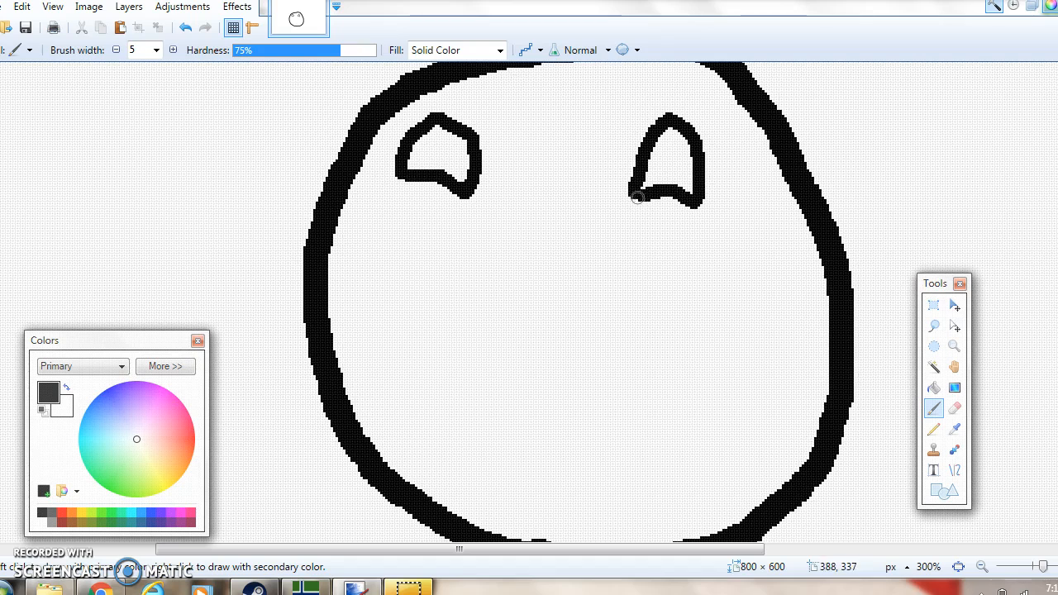
Step: Paint a black double-spiral moustache shape below the eyes and undo both strokes
{"action": "mouse_move", "coordinate": [542, 286]}
{"action": "left_mouse_down"}
{"action": "mouse_move", "coordinate": [500, 350]}
{"action": "mouse_move", "coordinate": [440, 358]}
{"action": "mouse_move", "coordinate": [409, 298]}
{"action": "mouse_move", "coordinate": [448, 269]}
{"action": "mouse_move", "coordinate": [467, 288]}
{"action": "mouse_move", "coordinate": [454, 315]}
{"action": "left_mouse_up"}
{"action": "mouse_move", "coordinate": [541, 280]}
{"action": "left_mouse_down"}
{"action": "mouse_move", "coordinate": [568, 339]}
{"action": "mouse_move", "coordinate": [686, 351]}
{"action": "mouse_move", "coordinate": [689, 253]}
{"action": "mouse_move", "coordinate": [629, 245]}
{"action": "mouse_move", "coordinate": [617, 306]}
{"action": "left_mouse_up"}
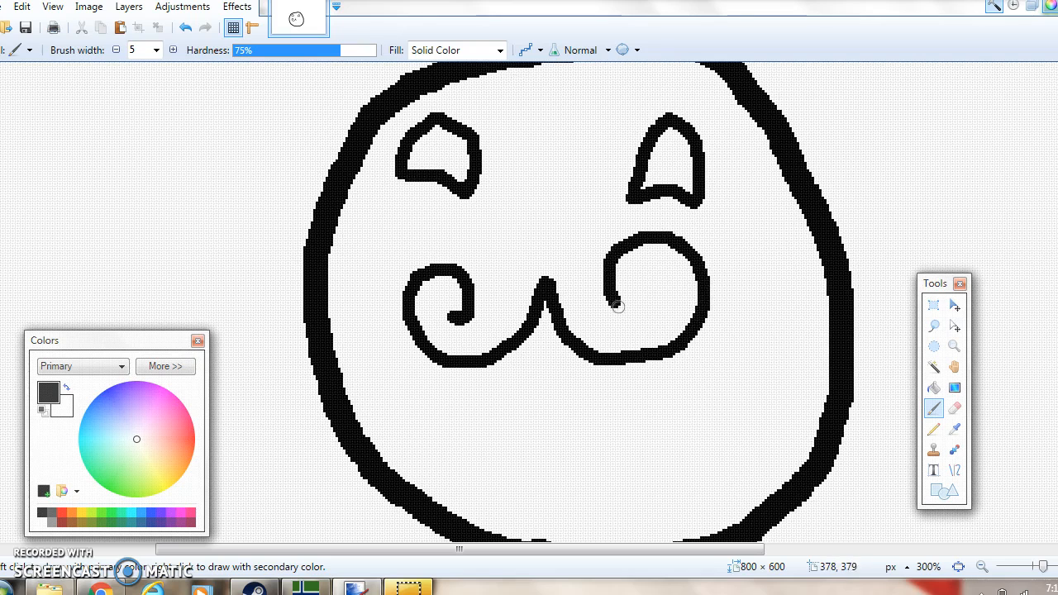
{"action": "left_click", "coordinate": [186, 28]}
{"action": "left_click", "coordinate": [185, 27]}
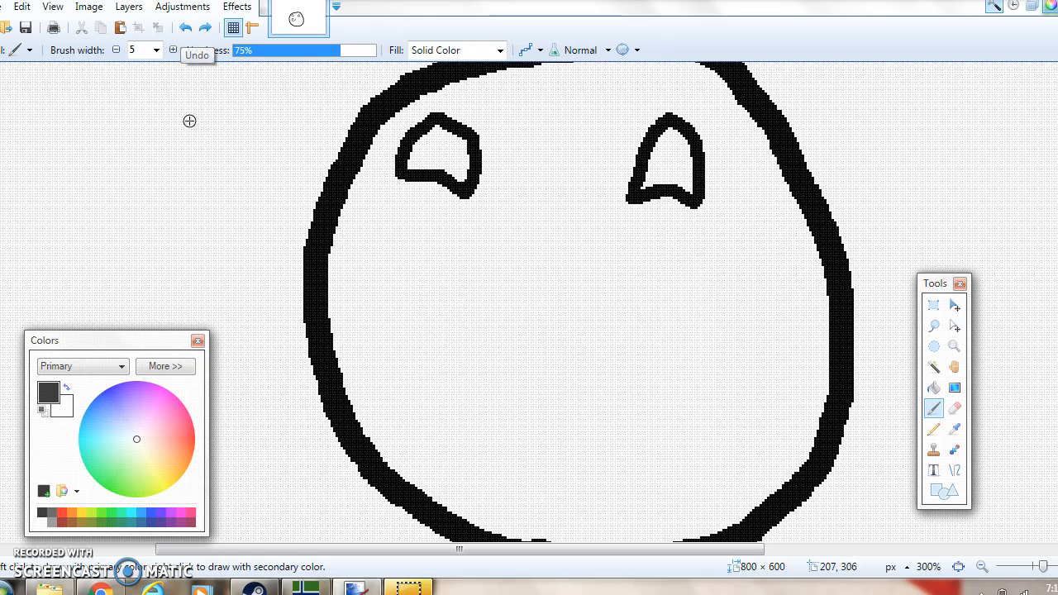
Step: Paint two black stick arms on the sides of the ball and two short legs beneath it
{"action": "mouse_move", "coordinate": [315, 213]}
{"action": "left_mouse_down"}
{"action": "mouse_move", "coordinate": [236, 293]}
{"action": "mouse_move", "coordinate": [223, 324]}
{"action": "left_mouse_up"}
{"action": "left_click_drag", "start_coordinate": [819, 198], "coordinate": [880, 232]}
{"action": "scroll", "coordinate": [690, 371], "scroll_direction": "down", "scroll_amount": 5}
{"action": "left_click_drag", "start_coordinate": [481, 344], "coordinate": [481, 421]}
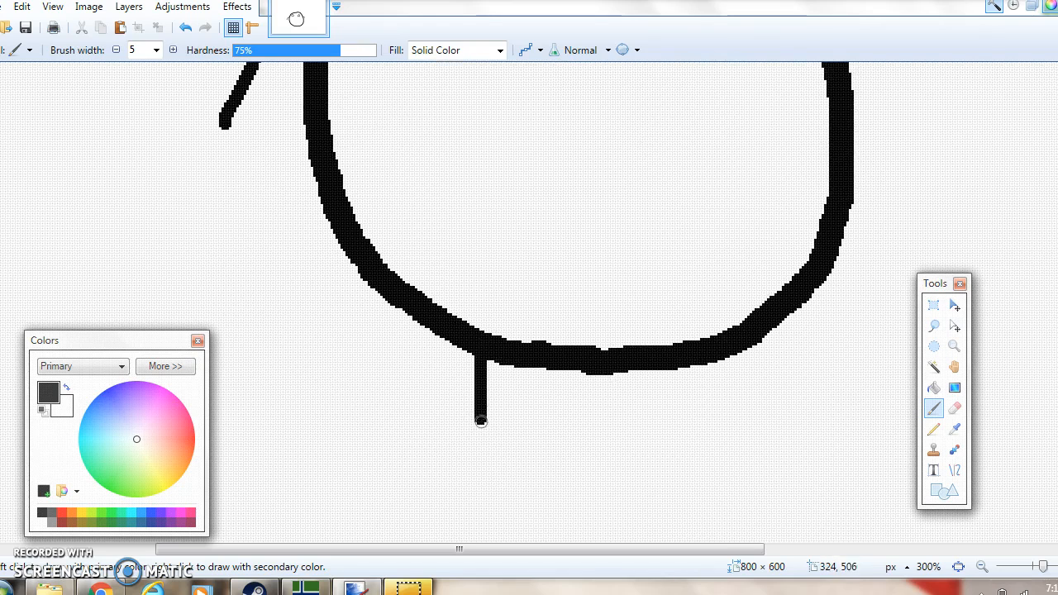
{"action": "left_click_drag", "start_coordinate": [750, 372], "coordinate": [748, 454]}
Step: Undo the arms and legs around the ball
{"action": "scroll", "coordinate": [714, 371], "scroll_direction": "up", "scroll_amount": 7}
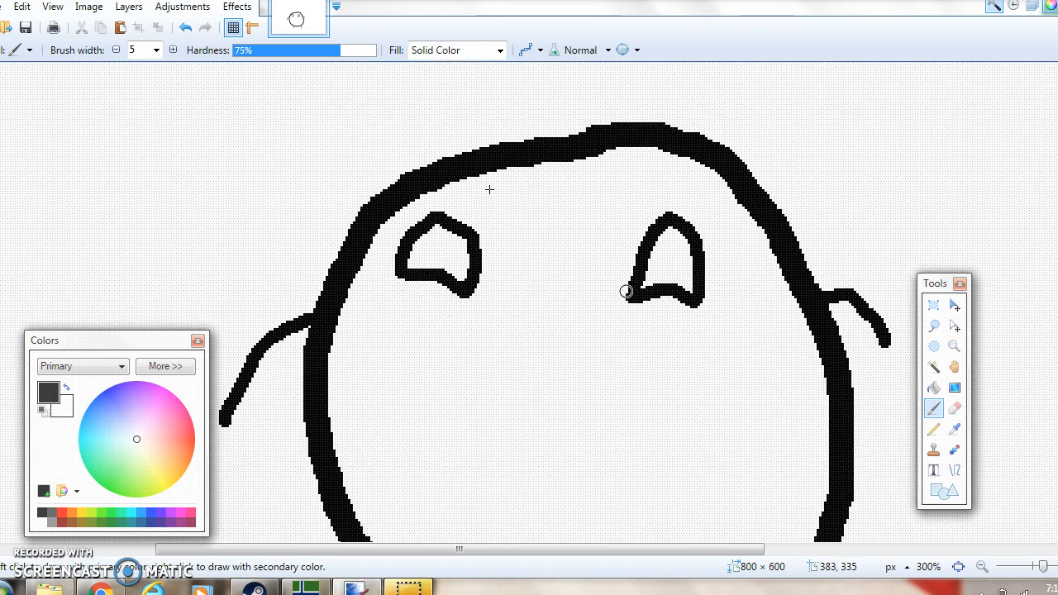
{"action": "left_click", "coordinate": [183, 31]}
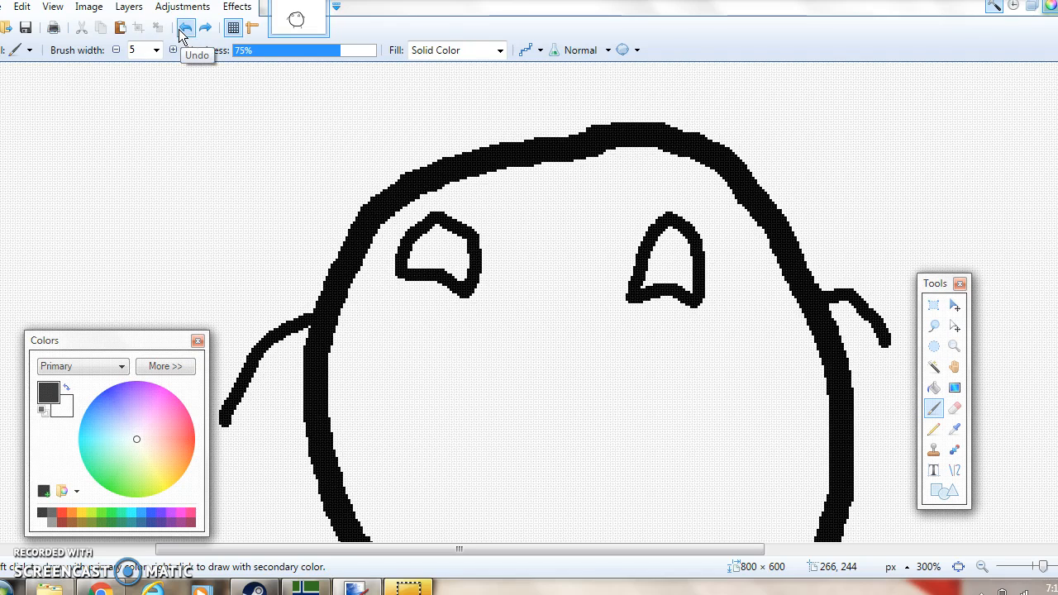
{"action": "left_click", "coordinate": [183, 32]}
{"action": "left_click", "coordinate": [184, 31]}
{"action": "scroll", "coordinate": [277, 102], "scroll_direction": "down", "scroll_amount": 5}
Step: Paint a row of black hair strokes sweeping outward from the top-left edge of the ball
{"action": "scroll", "coordinate": [413, 293], "scroll_direction": "up", "scroll_amount": 6}
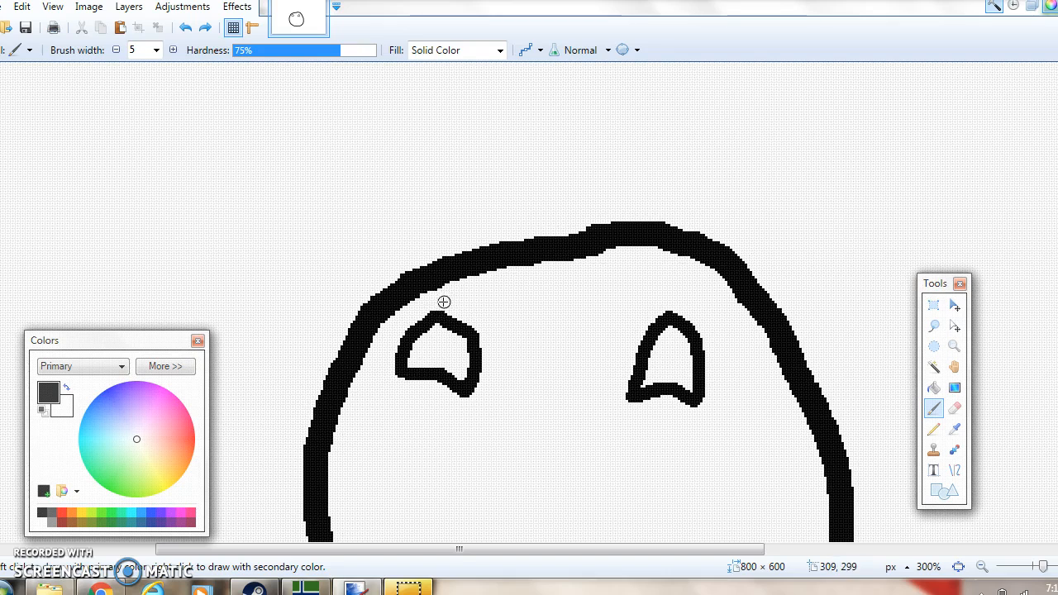
{"action": "mouse_move", "coordinate": [418, 266]}
{"action": "left_mouse_down"}
{"action": "mouse_move", "coordinate": [357, 259]}
{"action": "mouse_move", "coordinate": [323, 276]}
{"action": "left_mouse_up"}
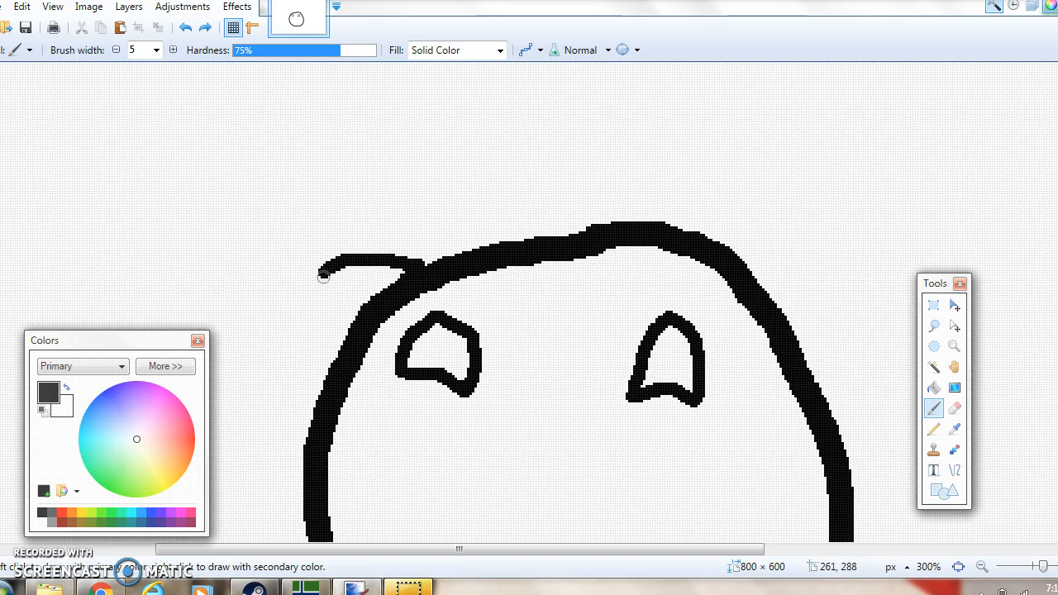
{"action": "left_click_drag", "start_coordinate": [482, 259], "coordinate": [330, 240]}
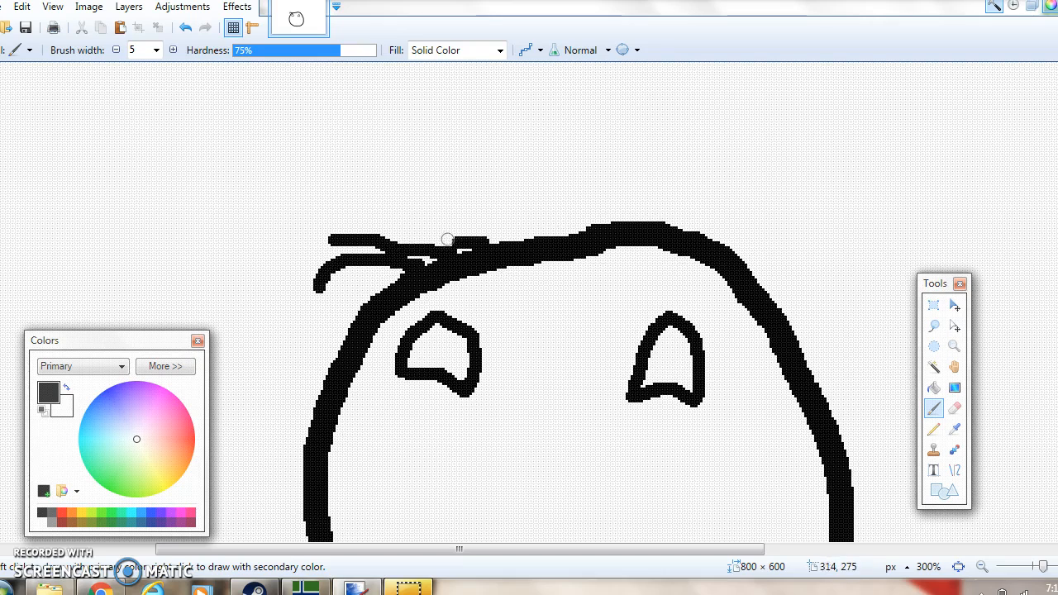
{"action": "left_click_drag", "start_coordinate": [447, 240], "coordinate": [389, 217]}
{"action": "left_click_drag", "start_coordinate": [529, 242], "coordinate": [406, 184]}
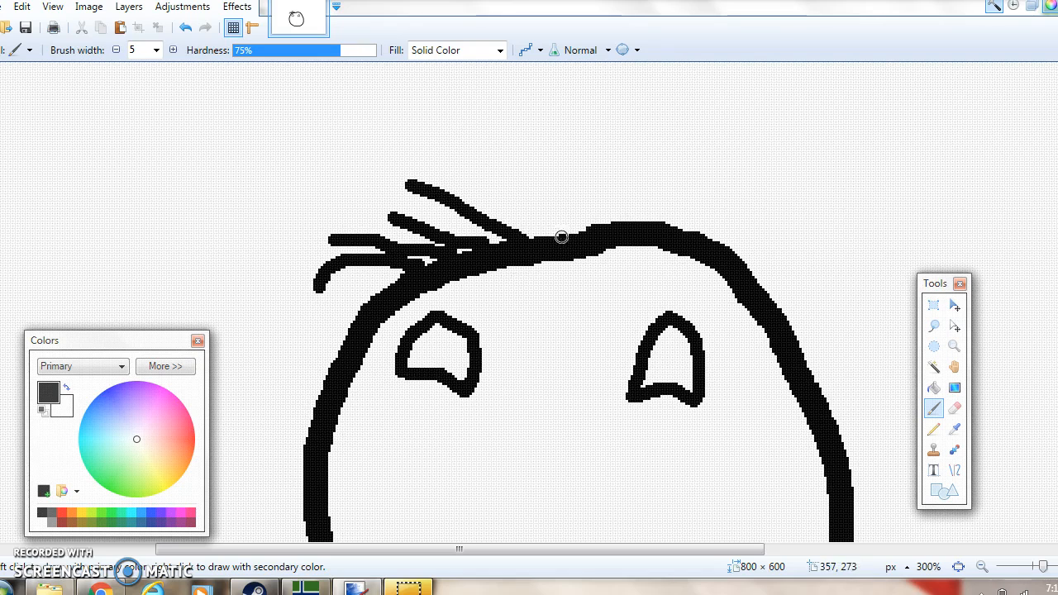
{"action": "left_click_drag", "start_coordinate": [562, 236], "coordinate": [470, 180]}
{"action": "mouse_move", "coordinate": [605, 231]}
{"action": "left_mouse_down"}
{"action": "mouse_move", "coordinate": [513, 166]}
{"action": "mouse_move", "coordinate": [592, 178]}
{"action": "mouse_move", "coordinate": [559, 135]}
{"action": "left_mouse_up"}
{"action": "scroll", "coordinate": [733, 227], "scroll_direction": "down", "scroll_amount": 3}
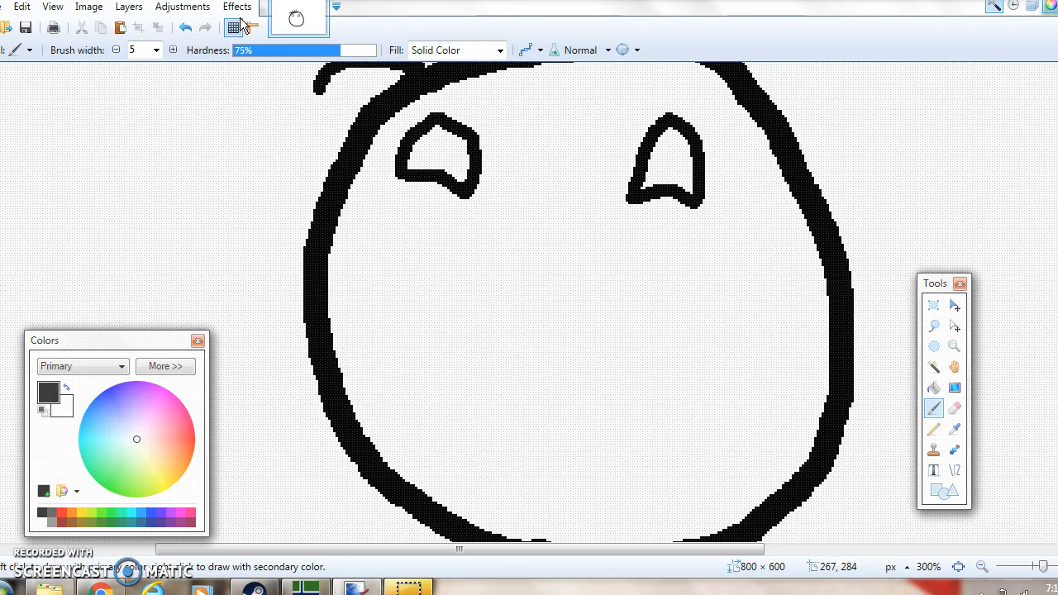
Step: Undo all the hair strokes on top of the ball
{"action": "scroll", "coordinate": [193, 35], "scroll_direction": "up", "scroll_amount": 1}
{"action": "left_click", "coordinate": [194, 36]}
{"action": "left_click", "coordinate": [194, 36]}
{"action": "left_click", "coordinate": [194, 36]}
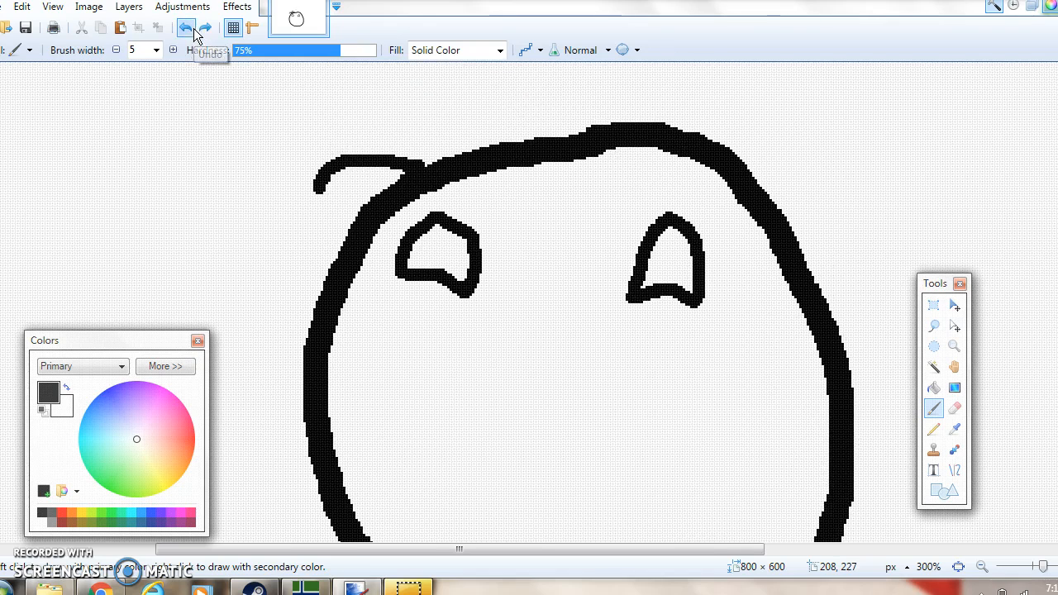
{"action": "left_click", "coordinate": [195, 34]}
Step: Try rectangle shapes as a nose between and below the eyes, undoing each one
{"action": "left_click", "coordinate": [942, 491]}
{"action": "mouse_move", "coordinate": [507, 261]}
{"action": "left_mouse_down"}
{"action": "mouse_move", "coordinate": [614, 406]}
{"action": "mouse_move", "coordinate": [594, 418]}
{"action": "left_mouse_up"}
{"action": "left_click", "coordinate": [189, 32]}
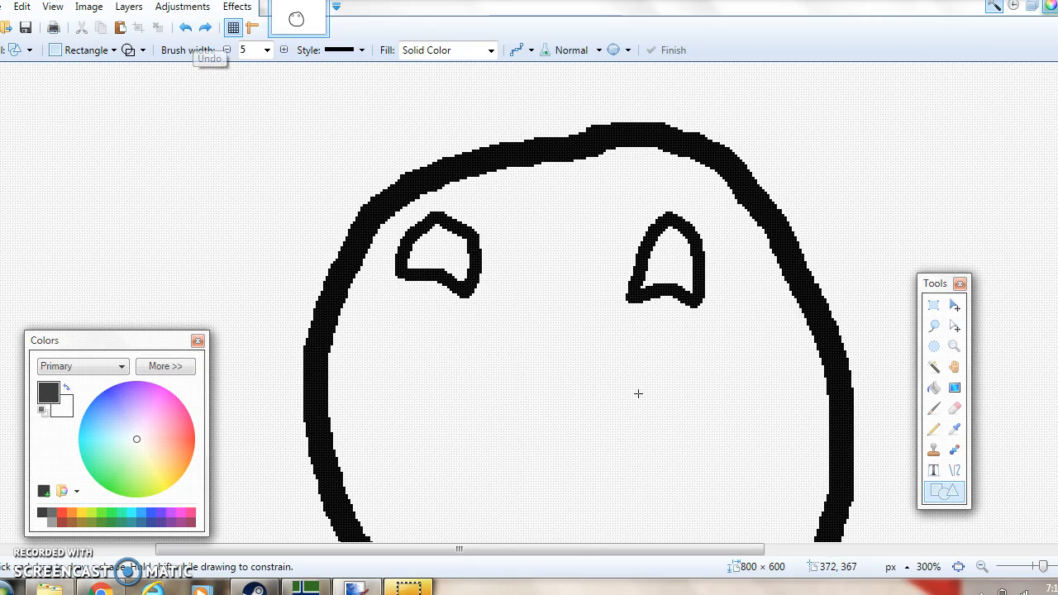
{"action": "left_click_drag", "start_coordinate": [550, 296], "coordinate": [532, 393]}
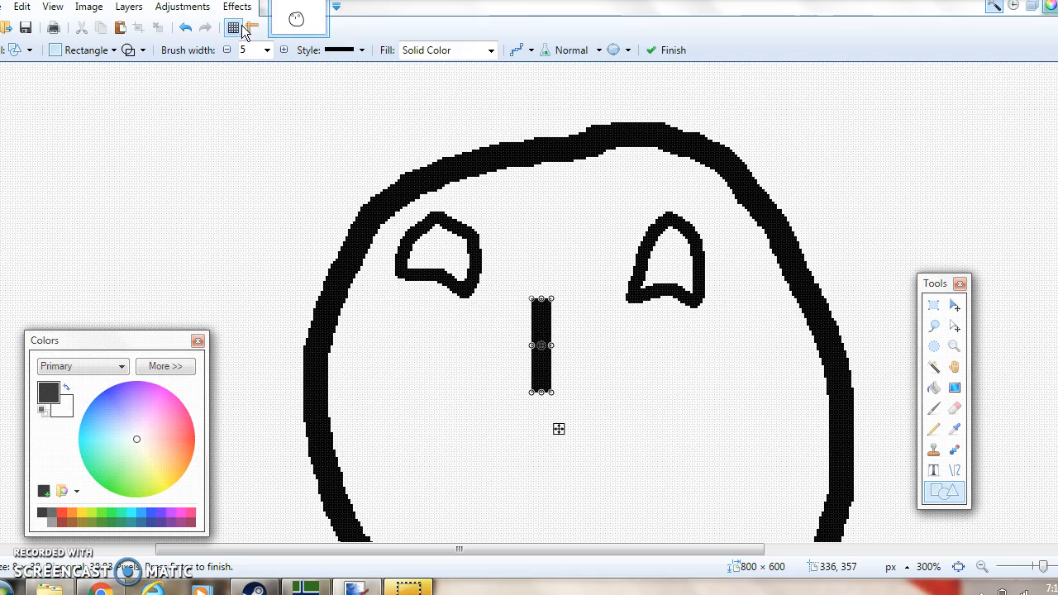
{"action": "left_click", "coordinate": [187, 28]}
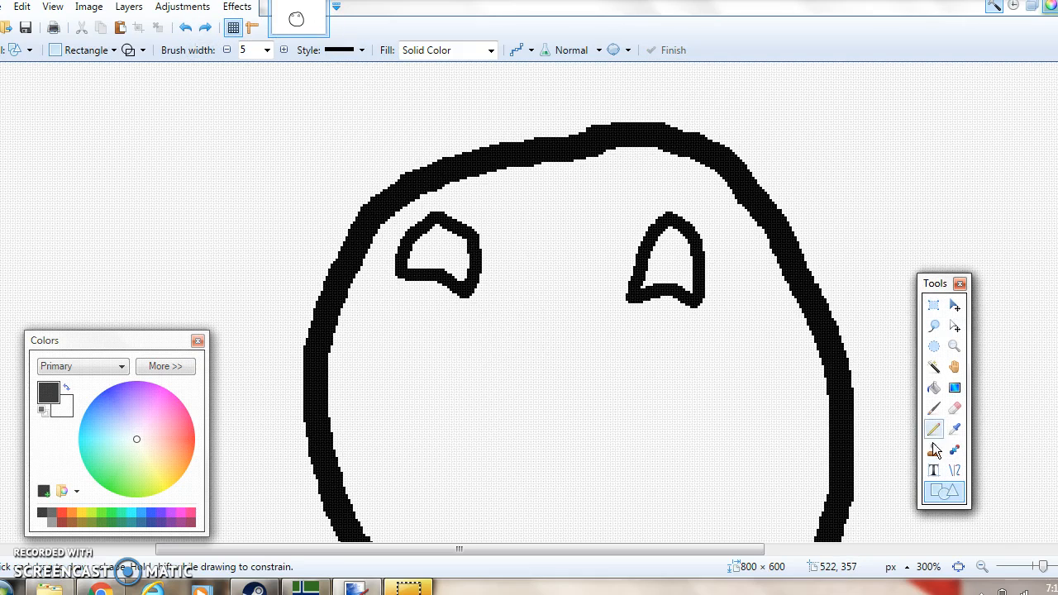
Step: Paint a curved black nose with two nostril dots below the eyes and undo it
{"action": "left_click", "coordinate": [933, 409]}
{"action": "scroll", "coordinate": [565, 297], "scroll_direction": "down", "scroll_amount": 3}
{"action": "mouse_move", "coordinate": [555, 217]}
{"action": "left_mouse_down"}
{"action": "mouse_move", "coordinate": [496, 264]}
{"action": "mouse_move", "coordinate": [497, 316]}
{"action": "mouse_move", "coordinate": [590, 346]}
{"action": "left_mouse_up"}
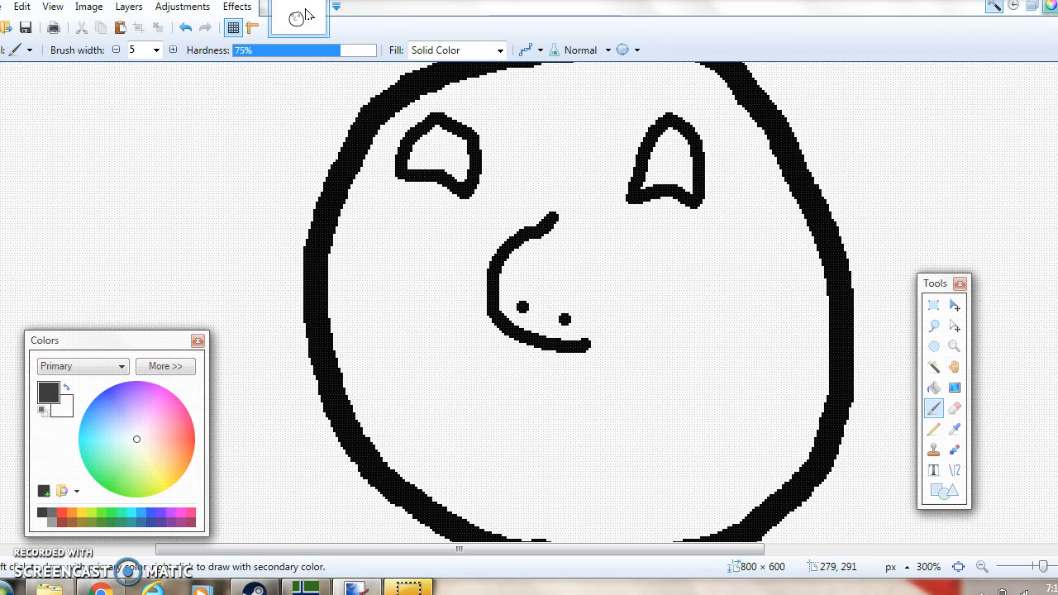
{"action": "left_click", "coordinate": [193, 27]}
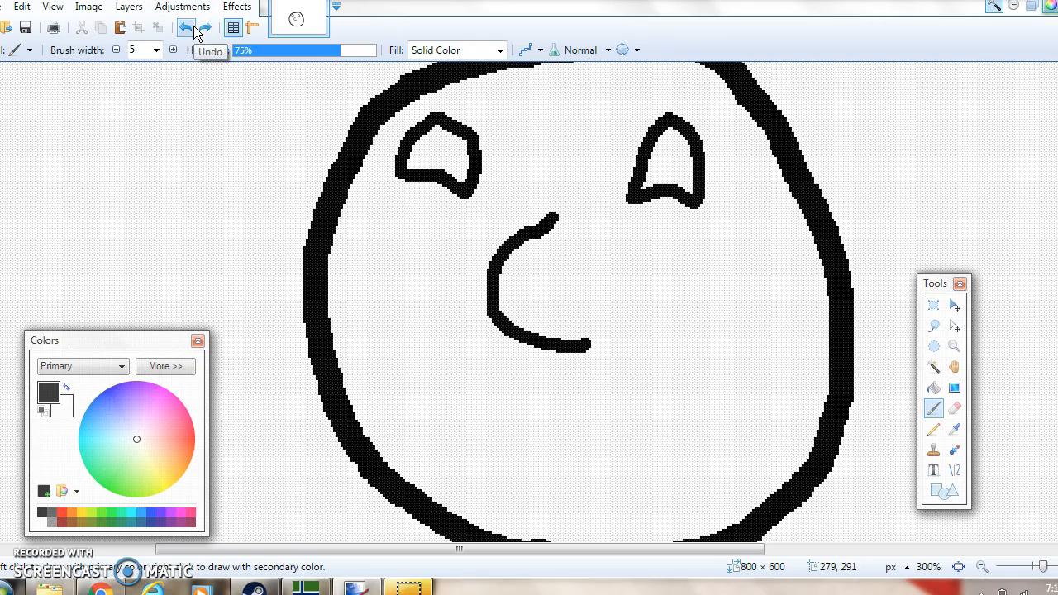
{"action": "scroll", "coordinate": [616, 227], "scroll_direction": "up", "scroll_amount": 2}
{"action": "scroll", "coordinate": [621, 221], "scroll_direction": "down", "scroll_amount": 2}
Step: Paint an ear with a smaller inner curve on each side of the ball in black
{"action": "mouse_move", "coordinate": [318, 158]}
{"action": "left_mouse_down"}
{"action": "mouse_move", "coordinate": [220, 210]}
{"action": "mouse_move", "coordinate": [248, 281]}
{"action": "mouse_move", "coordinate": [327, 282]}
{"action": "left_mouse_up"}
{"action": "mouse_move", "coordinate": [314, 213]}
{"action": "left_mouse_down"}
{"action": "mouse_move", "coordinate": [266, 226]}
{"action": "mouse_move", "coordinate": [306, 261]}
{"action": "left_mouse_up"}
{"action": "mouse_move", "coordinate": [802, 179]}
{"action": "left_mouse_down"}
{"action": "mouse_move", "coordinate": [845, 133]}
{"action": "mouse_move", "coordinate": [888, 159]}
{"action": "mouse_move", "coordinate": [901, 206]}
{"action": "mouse_move", "coordinate": [888, 246]}
{"action": "mouse_move", "coordinate": [862, 264]}
{"action": "left_mouse_up"}
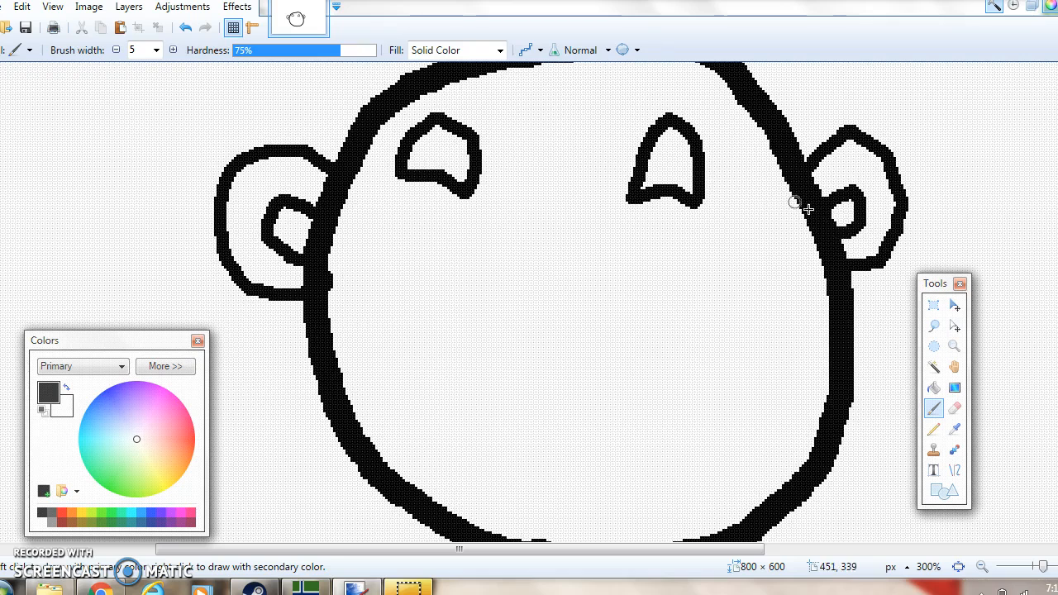
Step: Undo both ears, keeping only the ball outline and the eyes
{"action": "scroll", "coordinate": [368, 130], "scroll_direction": "up", "scroll_amount": 2}
{"action": "scroll", "coordinate": [369, 129], "scroll_direction": "down", "scroll_amount": 1}
{"action": "left_click", "coordinate": [187, 29]}
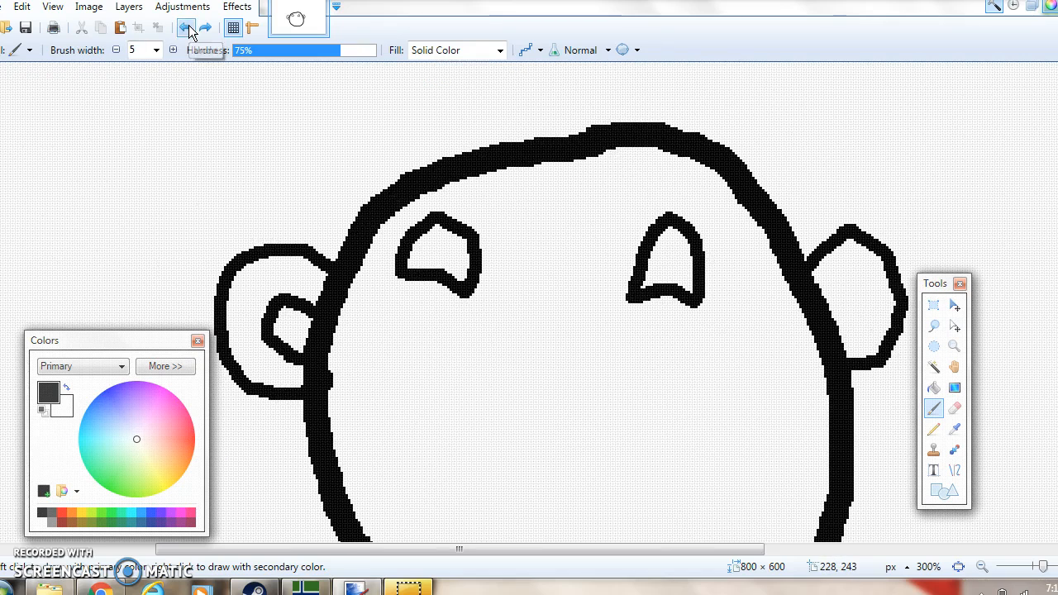
{"action": "left_click", "coordinate": [187, 28]}
{"action": "left_click", "coordinate": [186, 28]}
{"action": "left_click", "coordinate": [187, 29]}
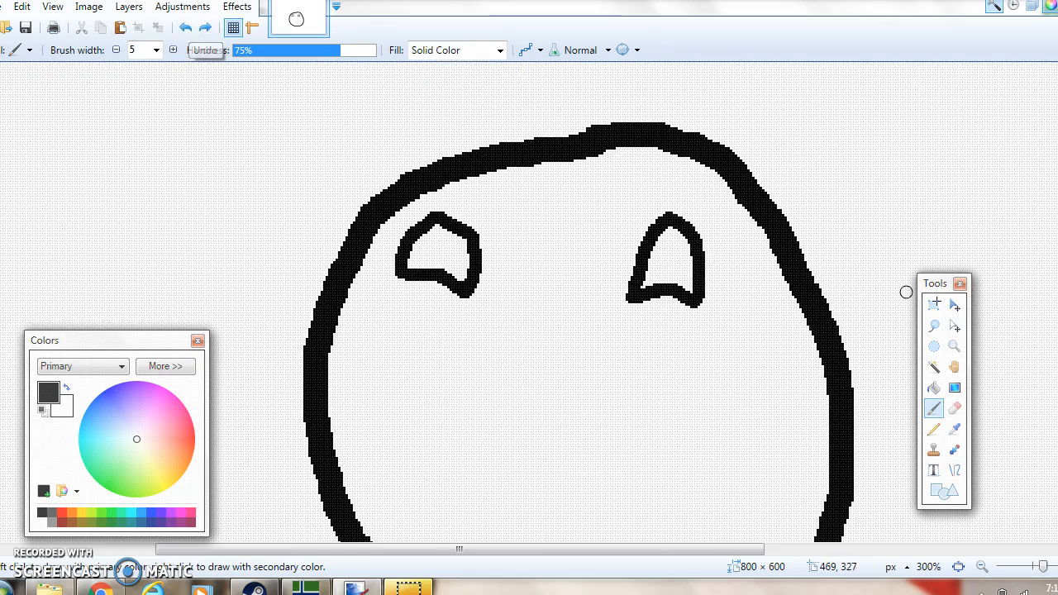
{"action": "key", "text": "ctrl+plus"}
{"action": "key", "text": "ctrl+plus"}
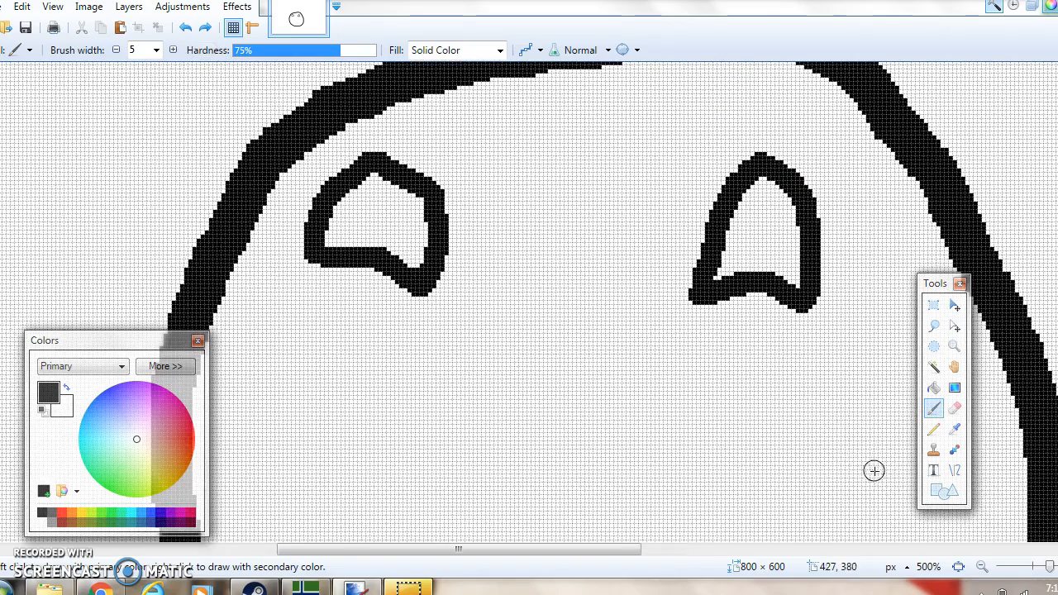
{"action": "left_click", "coordinate": [982, 567]}
{"action": "left_click", "coordinate": [983, 568]}
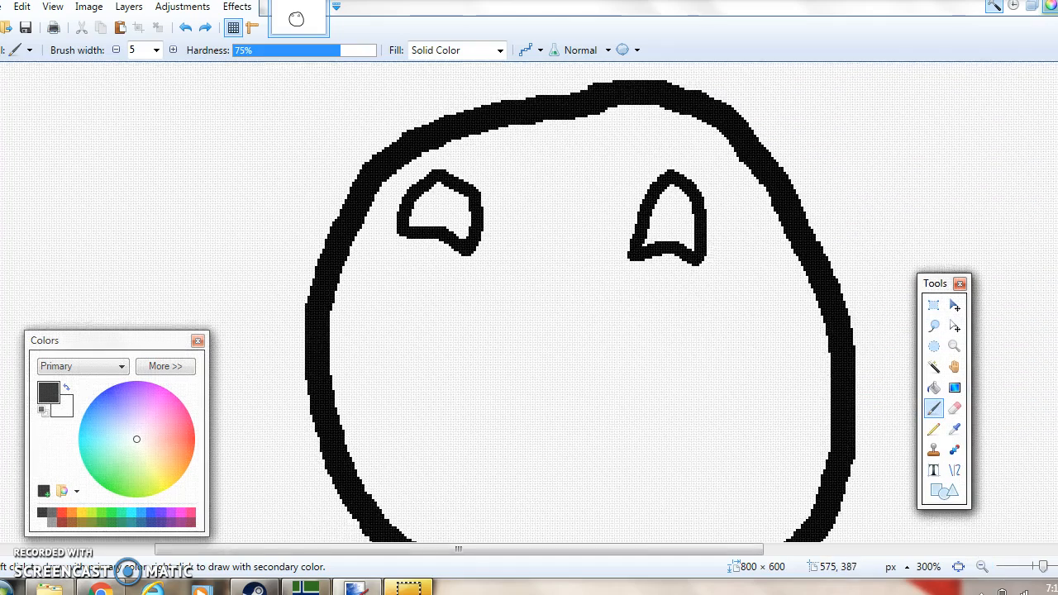
Step: Fill the inside of the ball around the eyes with dark green using the Paint Bucket
{"action": "scroll", "coordinate": [579, 302], "scroll_direction": "down", "scroll_amount": 1}
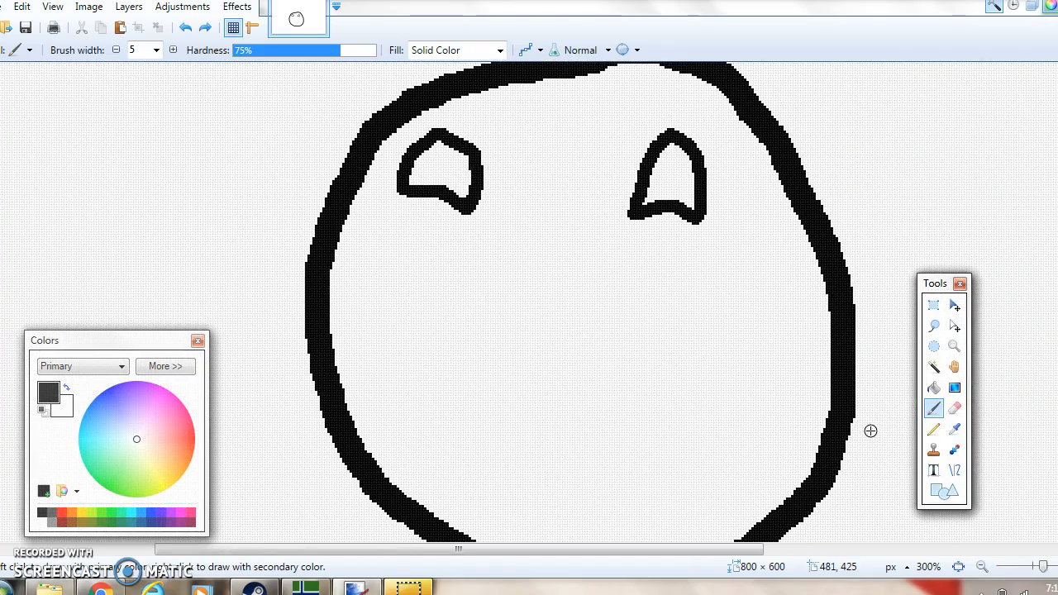
{"action": "left_click", "coordinate": [933, 388]}
{"action": "left_click", "coordinate": [108, 521]}
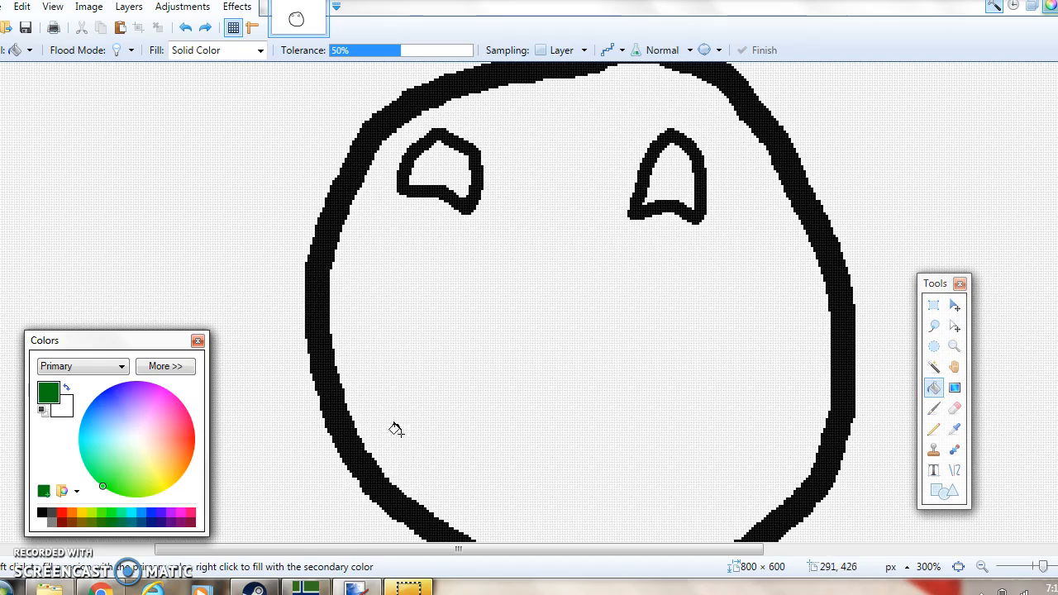
{"action": "left_click", "coordinate": [396, 430]}
{"action": "scroll", "coordinate": [510, 347], "scroll_direction": "down", "scroll_amount": 2}
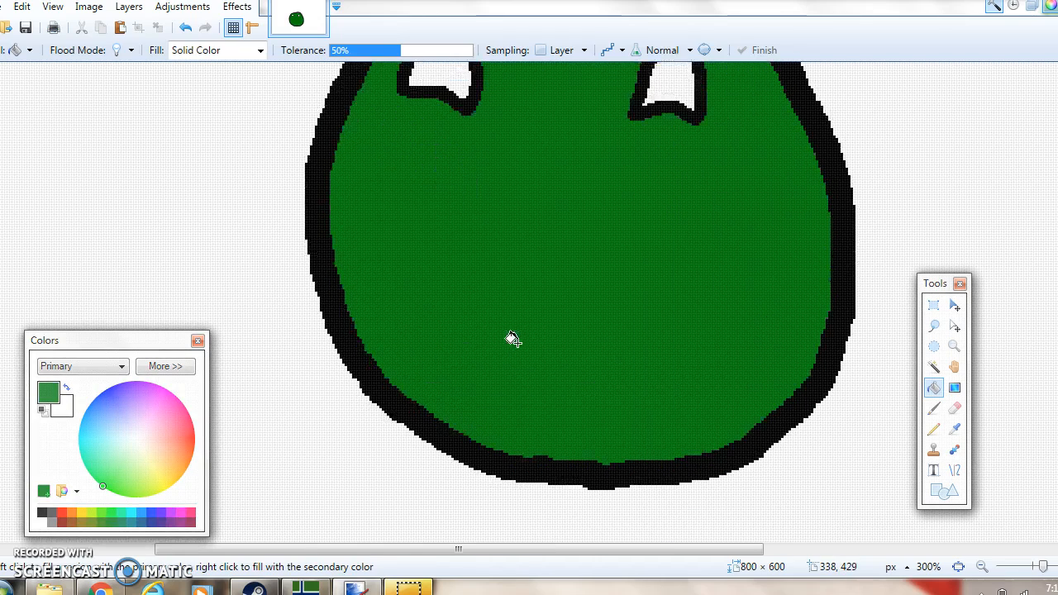
Step: Set up the Recolor tool with dark red as primary, green as secondary and 5% tolerance, undoing a test stroke made on the ball
{"action": "left_click", "coordinate": [954, 449]}
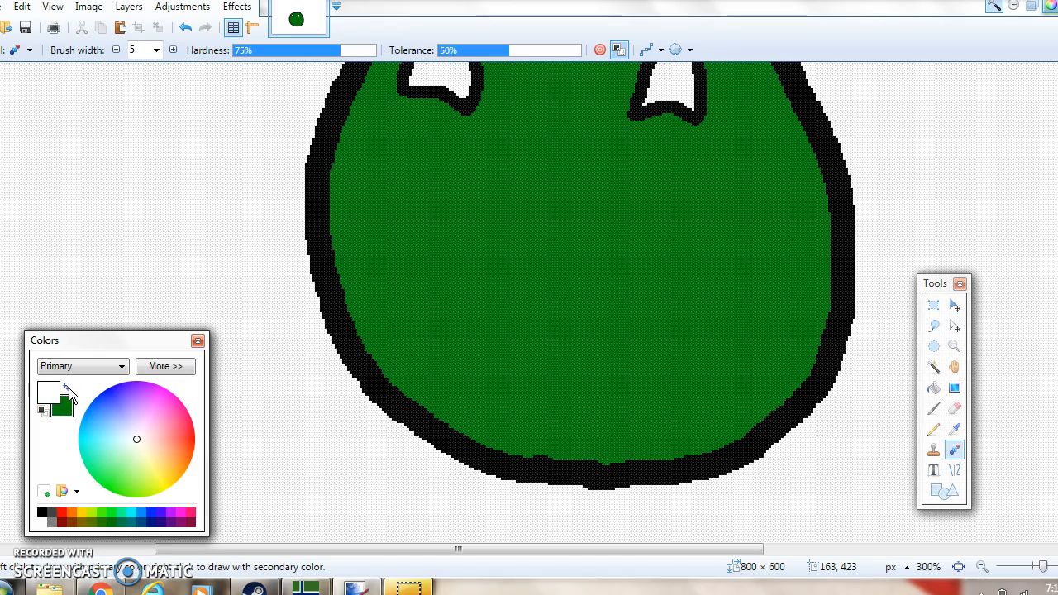
{"action": "left_click", "coordinate": [60, 522]}
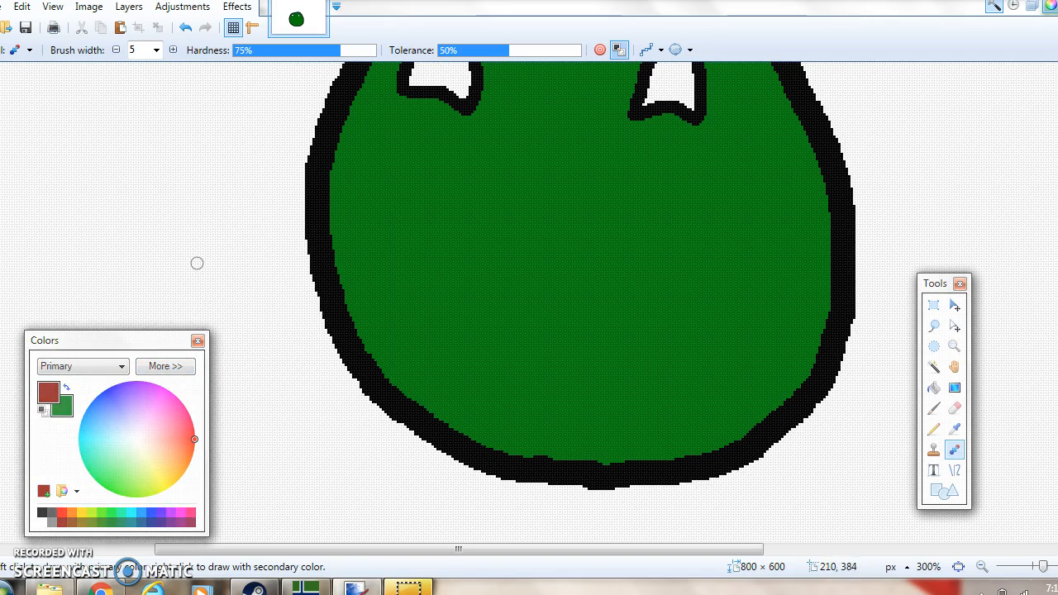
{"action": "mouse_move", "coordinate": [302, 203]}
{"action": "left_mouse_down"}
{"action": "mouse_move", "coordinate": [426, 196]}
{"action": "mouse_move", "coordinate": [455, 204]}
{"action": "left_mouse_up"}
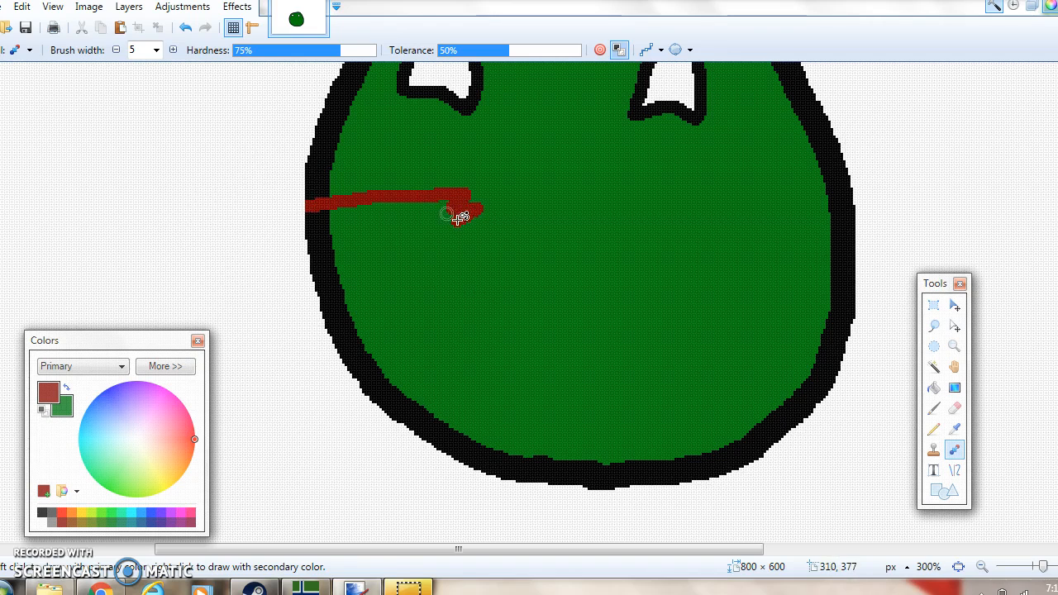
{"action": "left_click", "coordinate": [186, 27]}
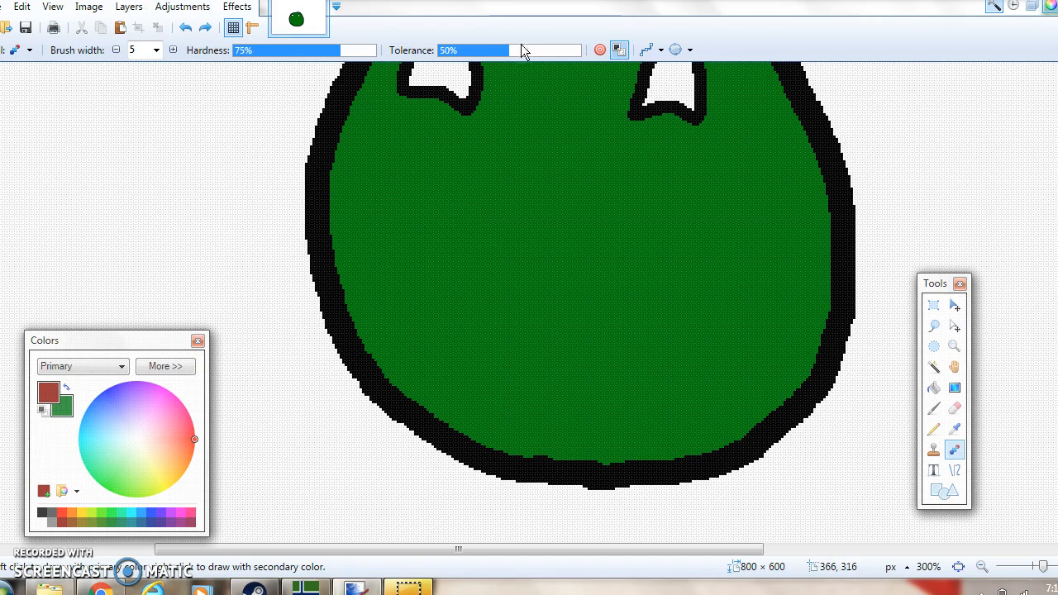
{"action": "left_click_drag", "start_coordinate": [521, 51], "coordinate": [466, 58]}
Step: Recolor a jagged dark red line across the green ball from edge to edge and undo it
{"action": "mouse_move", "coordinate": [330, 173]}
{"action": "left_mouse_down"}
{"action": "mouse_move", "coordinate": [442, 179]}
{"action": "mouse_move", "coordinate": [441, 250]}
{"action": "mouse_move", "coordinate": [502, 321]}
{"action": "mouse_move", "coordinate": [642, 343]}
{"action": "left_mouse_up"}
{"action": "mouse_move", "coordinate": [736, 265]}
{"action": "left_mouse_down"}
{"action": "mouse_move", "coordinate": [748, 226]}
{"action": "mouse_move", "coordinate": [825, 146]}
{"action": "left_mouse_up"}
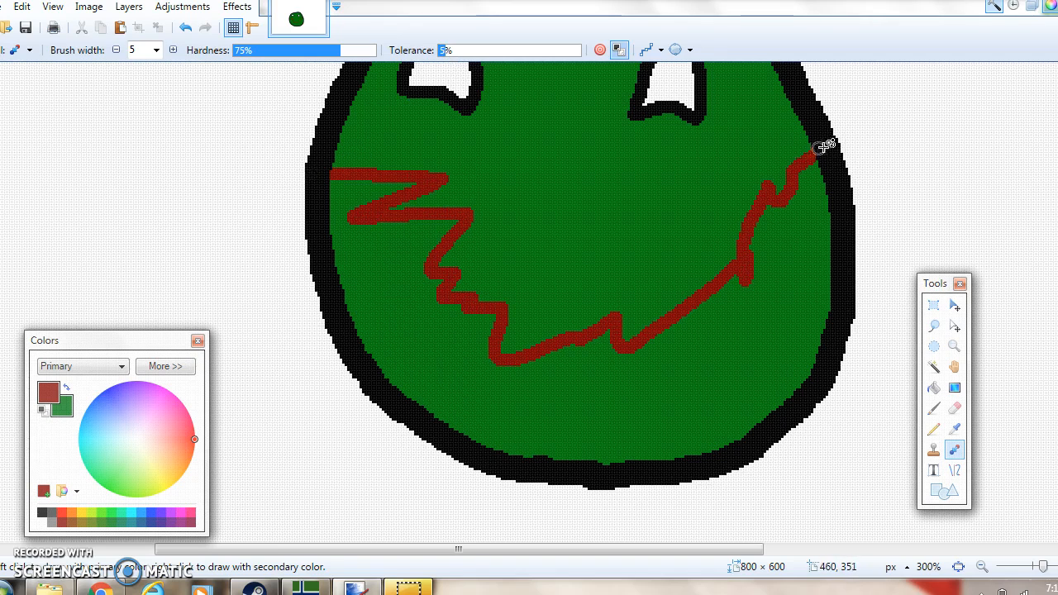
{"action": "left_click", "coordinate": [185, 28]}
Step: Recolor a closed horn-shaped outline in dark red at the ball's centre, fill it with the Paint Bucket and cover its leftover green pixels
{"action": "scroll", "coordinate": [548, 234], "scroll_direction": "up", "scroll_amount": 1}
{"action": "scroll", "coordinate": [551, 283], "scroll_direction": "down", "scroll_amount": 1}
{"action": "scroll", "coordinate": [543, 252], "scroll_direction": "up", "scroll_amount": 1}
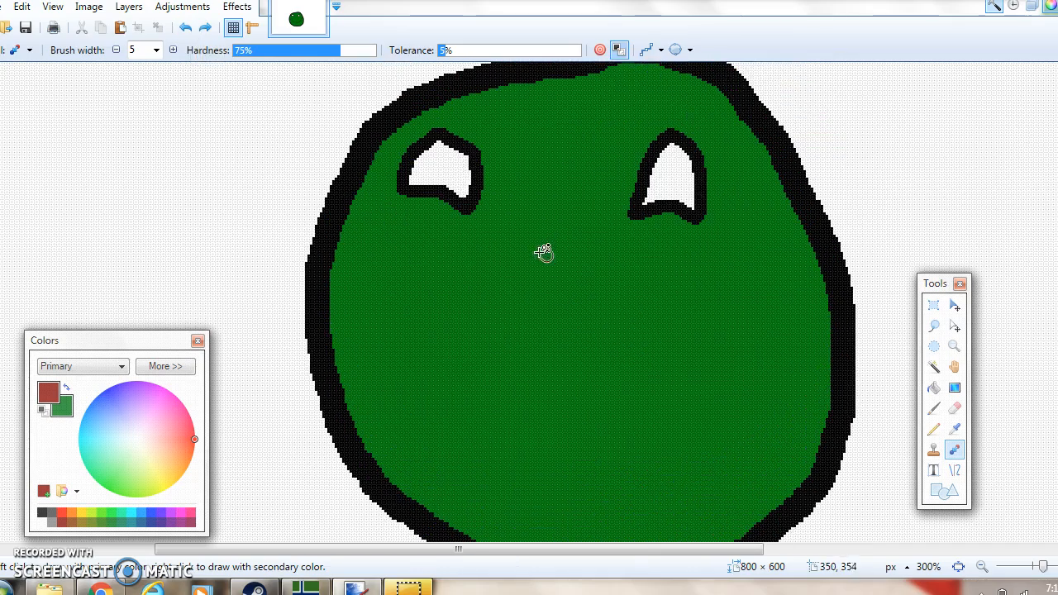
{"action": "scroll", "coordinate": [544, 252], "scroll_direction": "up", "scroll_amount": 2}
{"action": "mouse_move", "coordinate": [587, 181]}
{"action": "left_mouse_down"}
{"action": "mouse_move", "coordinate": [508, 256]}
{"action": "mouse_move", "coordinate": [479, 374]}
{"action": "mouse_move", "coordinate": [501, 424]}
{"action": "mouse_move", "coordinate": [534, 447]}
{"action": "mouse_move", "coordinate": [593, 454]}
{"action": "mouse_move", "coordinate": [588, 341]}
{"action": "mouse_move", "coordinate": [527, 324]}
{"action": "mouse_move", "coordinate": [545, 259]}
{"action": "mouse_move", "coordinate": [593, 174]}
{"action": "left_mouse_up"}
{"action": "left_click", "coordinate": [934, 387]}
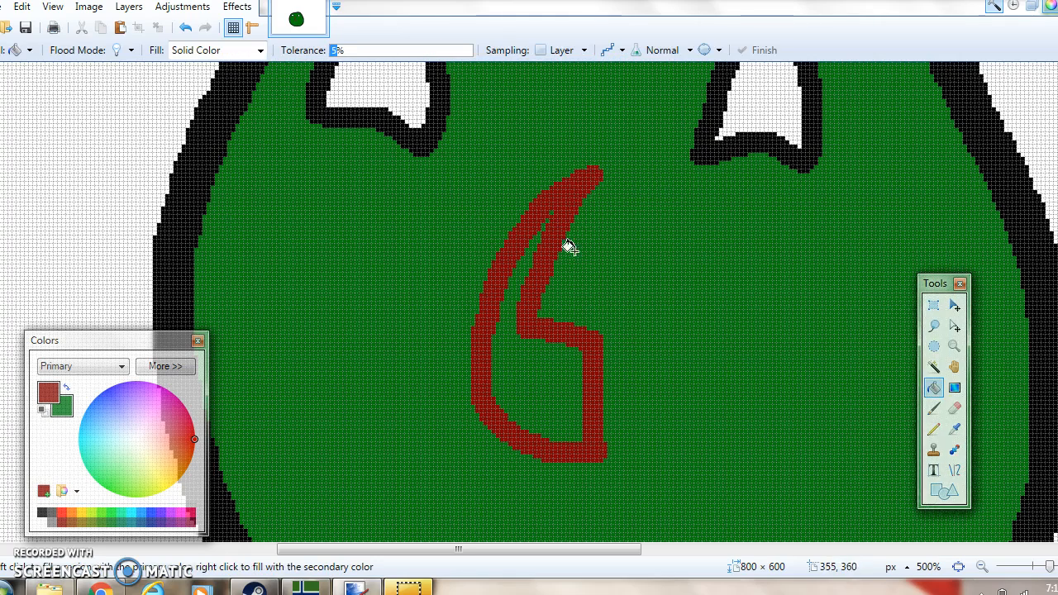
{"action": "left_click", "coordinate": [563, 391]}
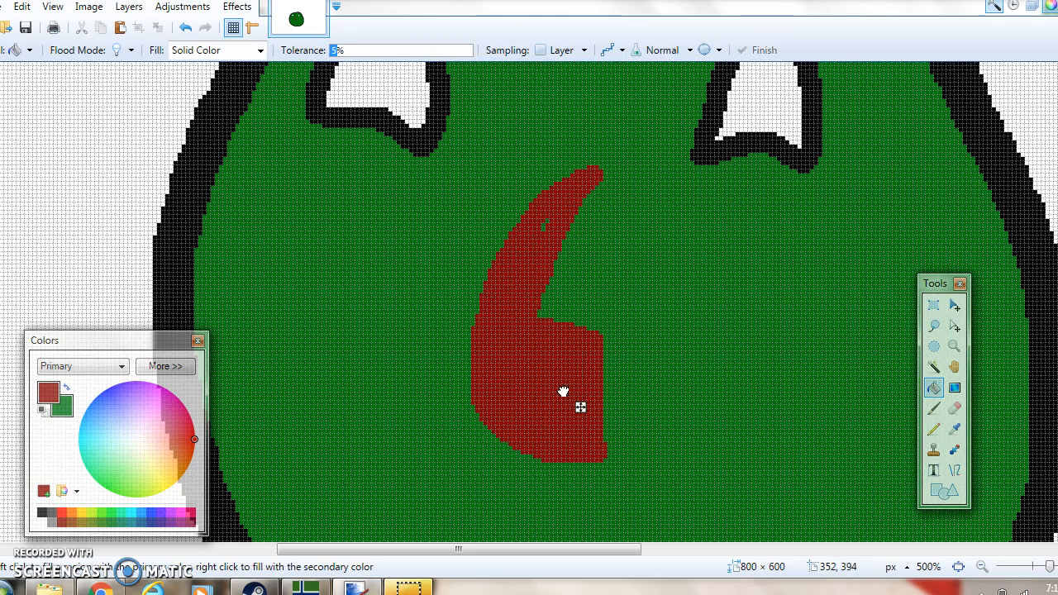
{"action": "left_click", "coordinate": [934, 409]}
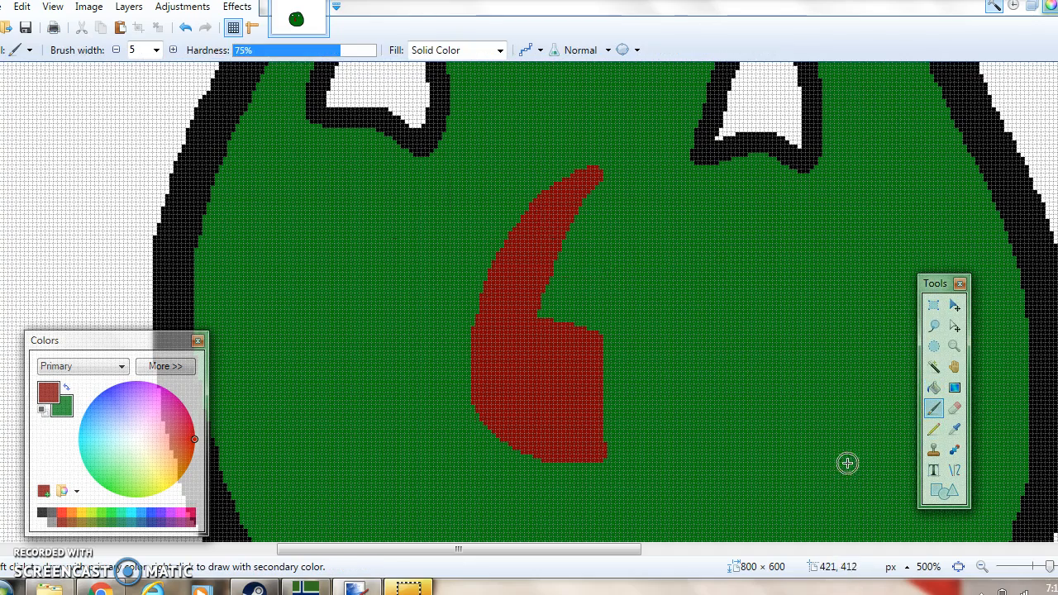
Step: Paint a yellow smiling face with two dot eyes on the lower part of the dark red emblem
{"action": "left_click", "coordinate": [67, 389]}
{"action": "left_click", "coordinate": [81, 516]}
{"action": "mouse_move", "coordinate": [515, 400]}
{"action": "left_mouse_down"}
{"action": "mouse_move", "coordinate": [530, 428]}
{"action": "mouse_move", "coordinate": [569, 405]}
{"action": "left_mouse_up"}
{"action": "left_click", "coordinate": [530, 361]}
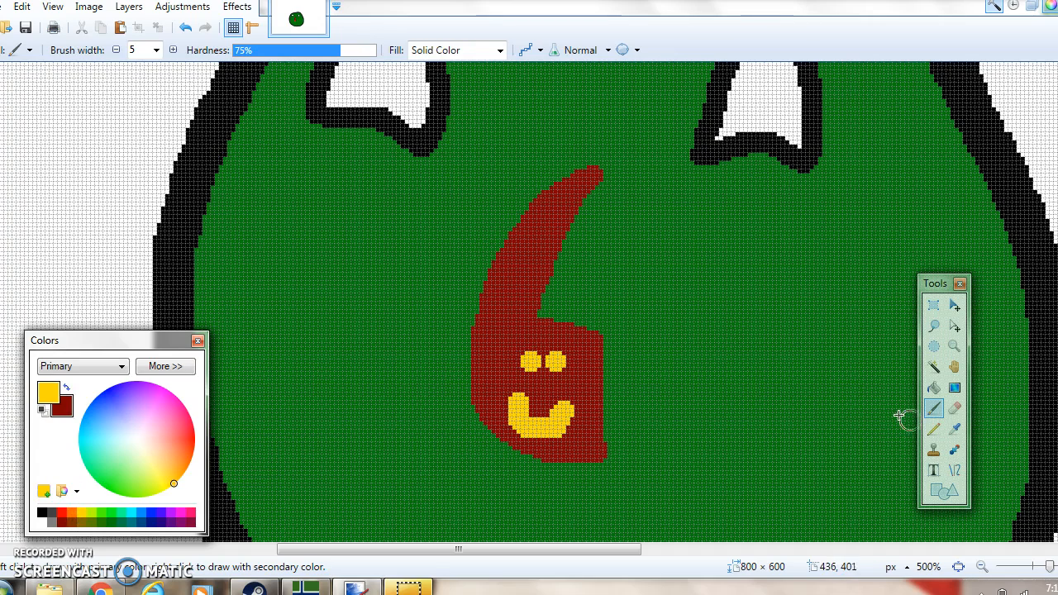
Step: Paint a bright green rounded outline around the dark red emblem, leaving a small gap at its top
{"action": "left_click", "coordinate": [110, 514]}
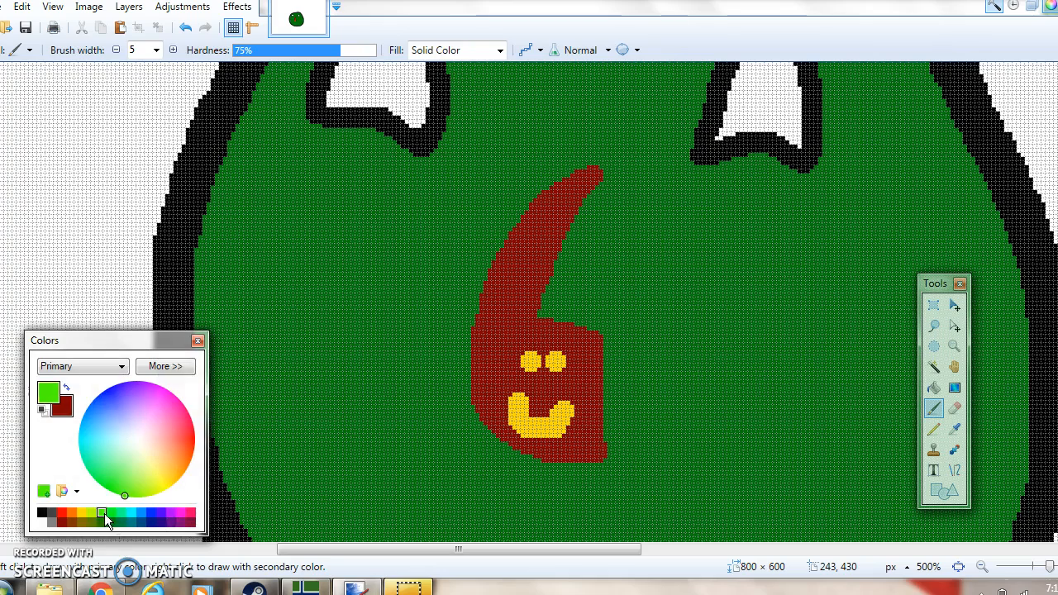
{"action": "mouse_move", "coordinate": [394, 435]}
{"action": "left_mouse_down"}
{"action": "mouse_move", "coordinate": [409, 241]}
{"action": "mouse_move", "coordinate": [495, 158]}
{"action": "mouse_move", "coordinate": [587, 124]}
{"action": "left_mouse_up"}
{"action": "mouse_move", "coordinate": [601, 126]}
{"action": "left_mouse_down"}
{"action": "mouse_move", "coordinate": [691, 275]}
{"action": "mouse_move", "coordinate": [706, 466]}
{"action": "mouse_move", "coordinate": [673, 500]}
{"action": "mouse_move", "coordinate": [599, 515]}
{"action": "mouse_move", "coordinate": [515, 509]}
{"action": "mouse_move", "coordinate": [414, 475]}
{"action": "mouse_move", "coordinate": [395, 438]}
{"action": "left_mouse_up"}
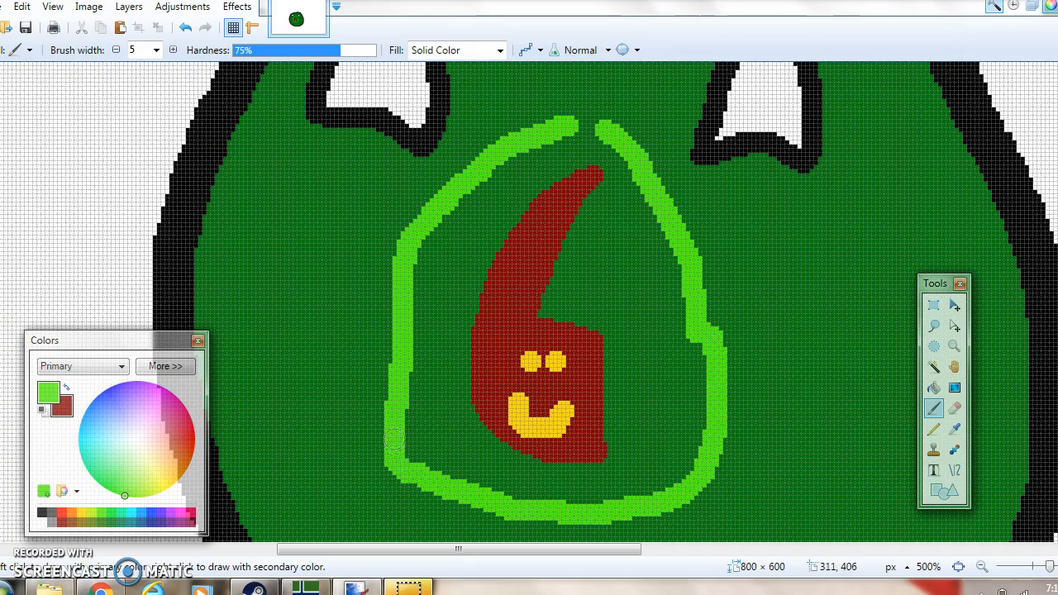
Step: Draw three short black Pencil marks along the upper left part of the bright green outline
{"action": "scroll", "coordinate": [578, 328], "scroll_direction": "down", "scroll_amount": 3}
{"action": "left_click", "coordinate": [934, 429]}
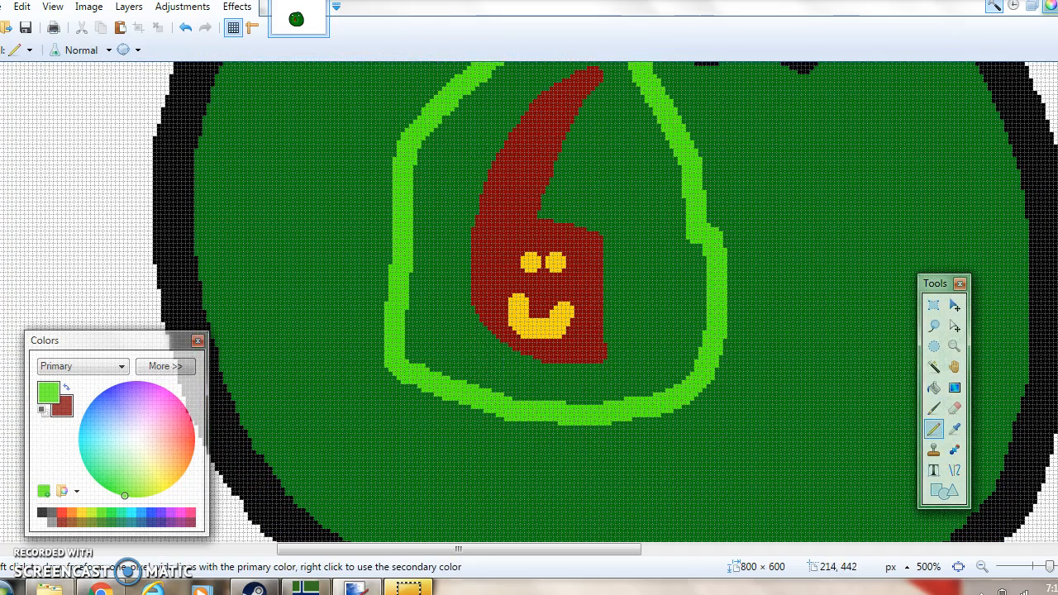
{"action": "left_click", "coordinate": [43, 517]}
{"action": "scroll", "coordinate": [339, 433], "scroll_direction": "up", "scroll_amount": 6}
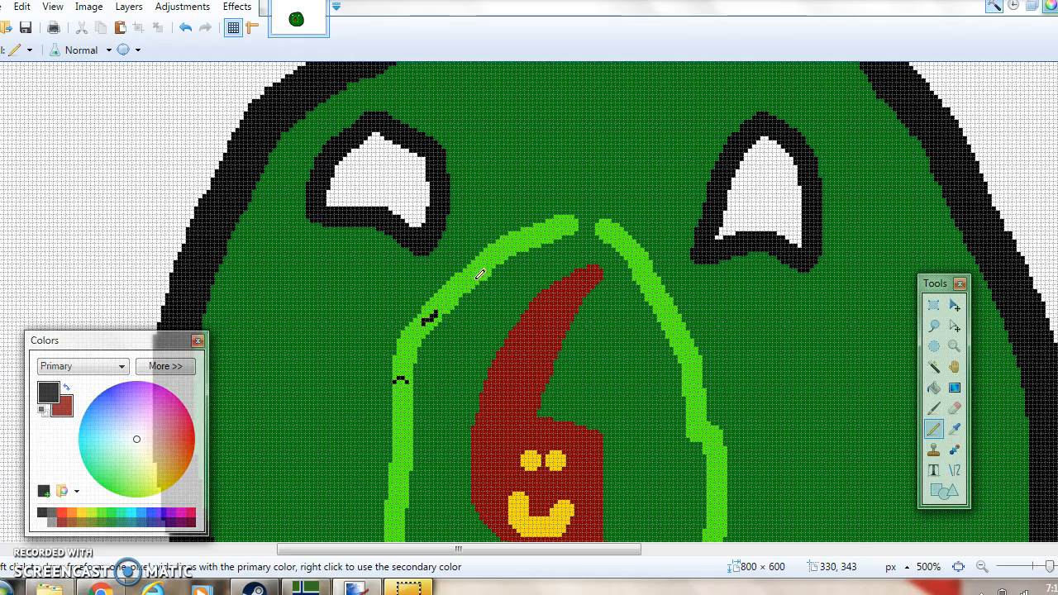
{"action": "scroll", "coordinate": [633, 326], "scroll_direction": "down", "scroll_amount": 9}
{"action": "scroll", "coordinate": [620, 323], "scroll_direction": "up", "scroll_amount": 6}
{"action": "scroll", "coordinate": [612, 396], "scroll_direction": "up", "scroll_amount": 3}
{"action": "scroll", "coordinate": [538, 530], "scroll_direction": "down", "scroll_amount": 3}
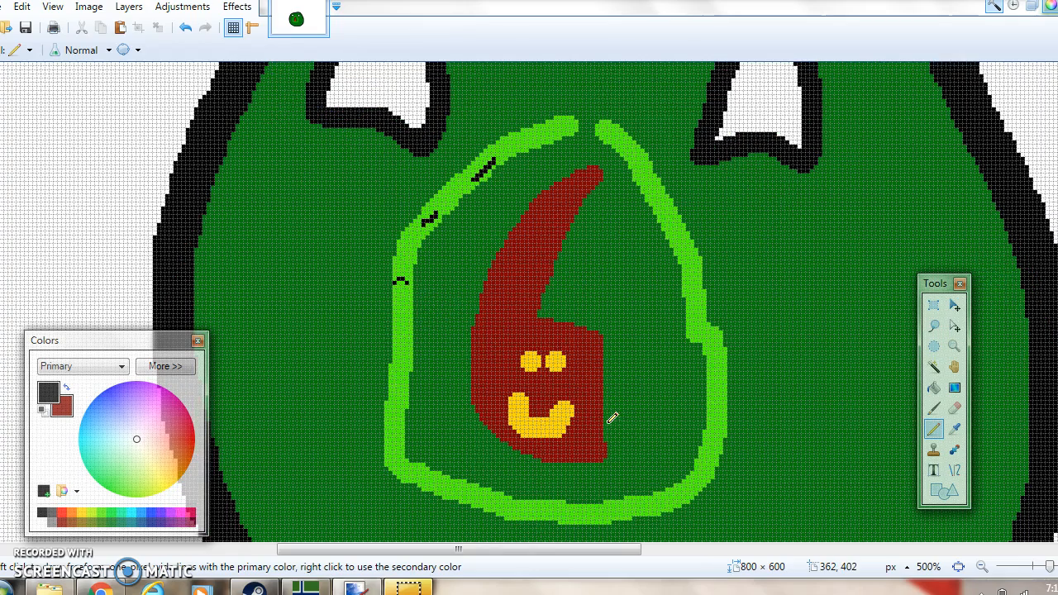
{"action": "scroll", "coordinate": [632, 414], "scroll_direction": "down", "scroll_amount": 6}
{"action": "scroll", "coordinate": [633, 417], "scroll_direction": "up", "scroll_amount": 9}
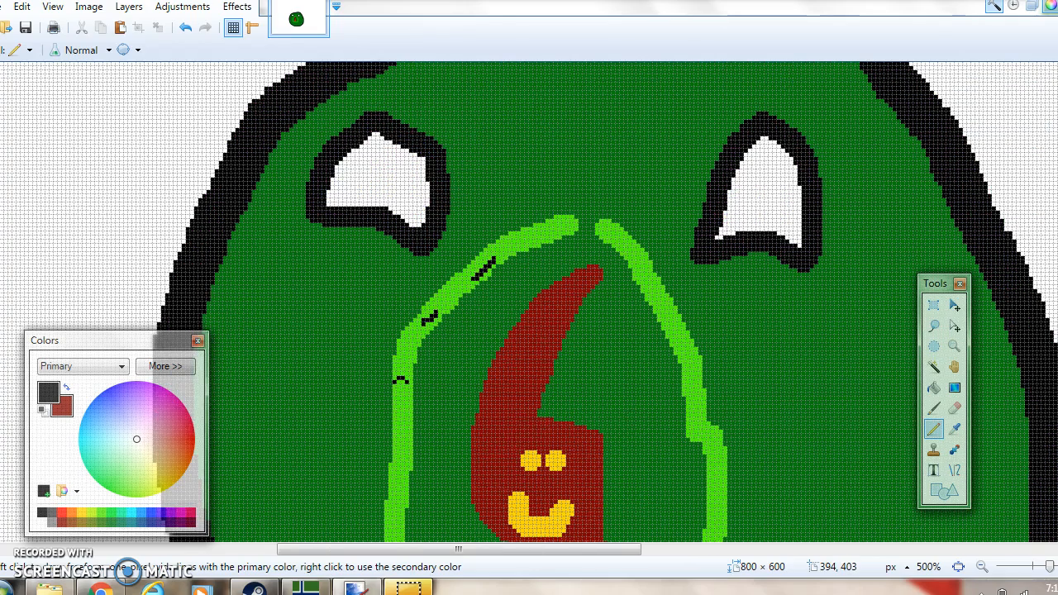
Step: Undo the whole drawing back to a blank canvas, including the emblem, green fill, eyes and ball outline
{"action": "left_click", "coordinate": [980, 569]}
{"action": "left_click", "coordinate": [980, 569]}
{"action": "left_click", "coordinate": [980, 569]}
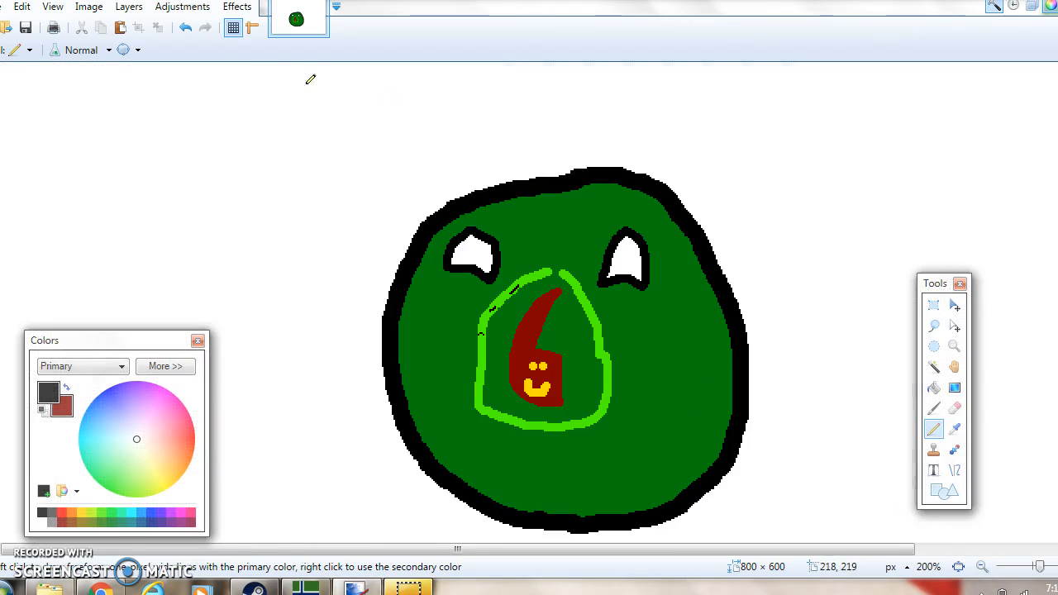
{"action": "left_click", "coordinate": [185, 28]}
{"action": "left_click", "coordinate": [185, 28]}
{"action": "left_click", "coordinate": [186, 28]}
{"action": "left_click", "coordinate": [185, 28]}
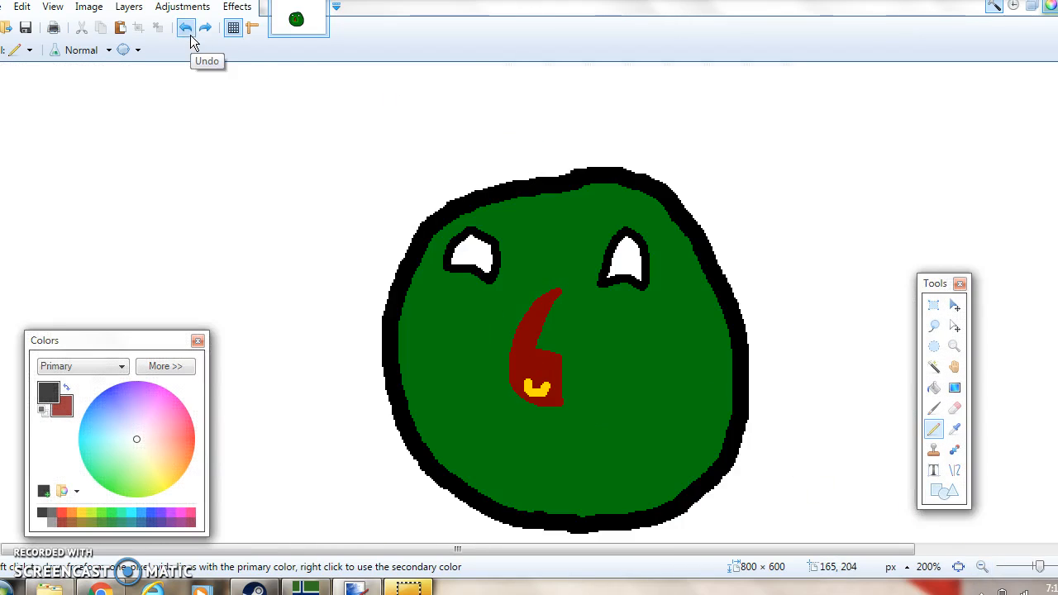
{"action": "left_click", "coordinate": [185, 28]}
{"action": "left_click", "coordinate": [185, 28]}
{"action": "left_click", "coordinate": [185, 28]}
{"action": "left_click", "coordinate": [185, 28]}
{"action": "left_click", "coordinate": [185, 28]}
{"action": "left_click", "coordinate": [185, 28]}
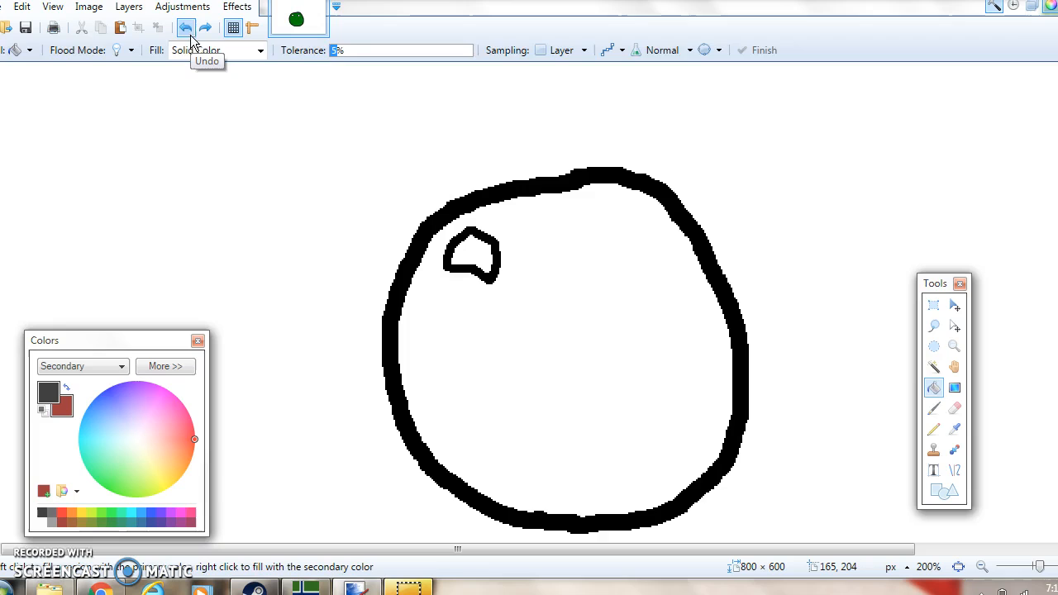
{"action": "left_click", "coordinate": [185, 28]}
{"action": "left_click", "coordinate": [185, 28]}
{"action": "left_click", "coordinate": [185, 28]}
{"action": "left_click", "coordinate": [186, 29]}
{"action": "left_click", "coordinate": [185, 28]}
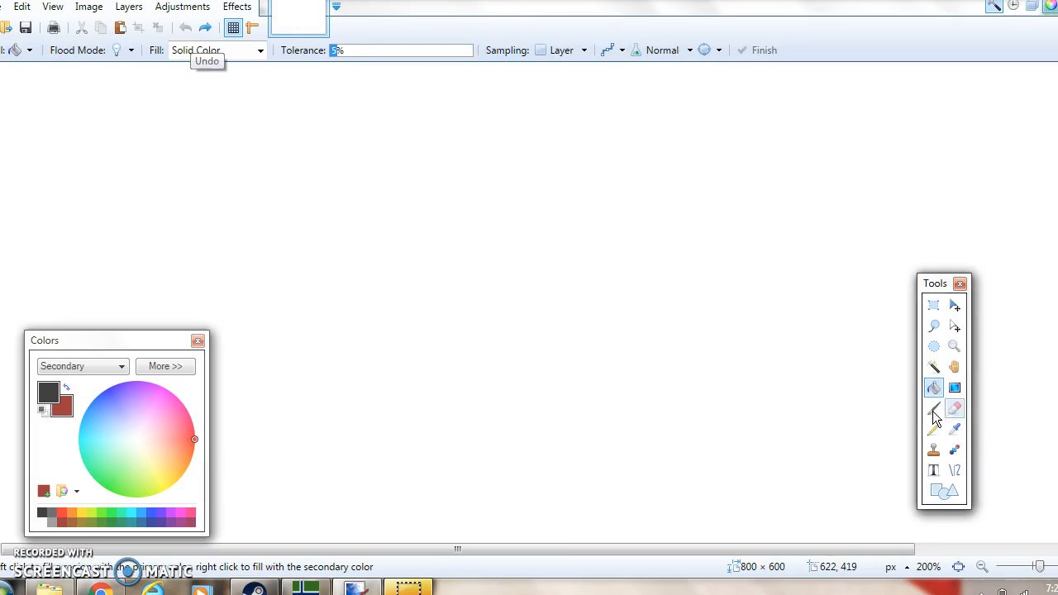
Step: Set up the Paintbrush at width 5 with the black primary colour active
{"action": "left_click", "coordinate": [116, 369]}
{"action": "left_click", "coordinate": [99, 378]}
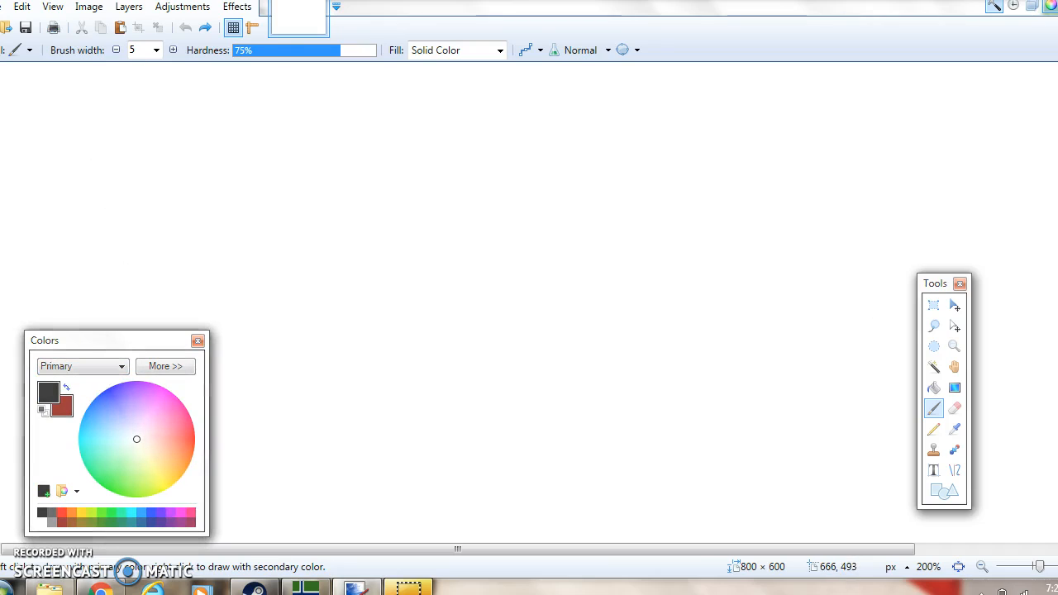
{"action": "left_click", "coordinate": [1040, 566]}
Step: Paint a black box with a square front, slanted top and side faces, and two half-round eyes on the front, discarding a first oversized stroke
{"action": "mouse_move", "coordinate": [335, 524]}
{"action": "left_mouse_down"}
{"action": "mouse_move", "coordinate": [348, 279]}
{"action": "mouse_move", "coordinate": [631, 241]}
{"action": "mouse_move", "coordinate": [672, 246]}
{"action": "mouse_move", "coordinate": [626, 543]}
{"action": "left_mouse_up"}
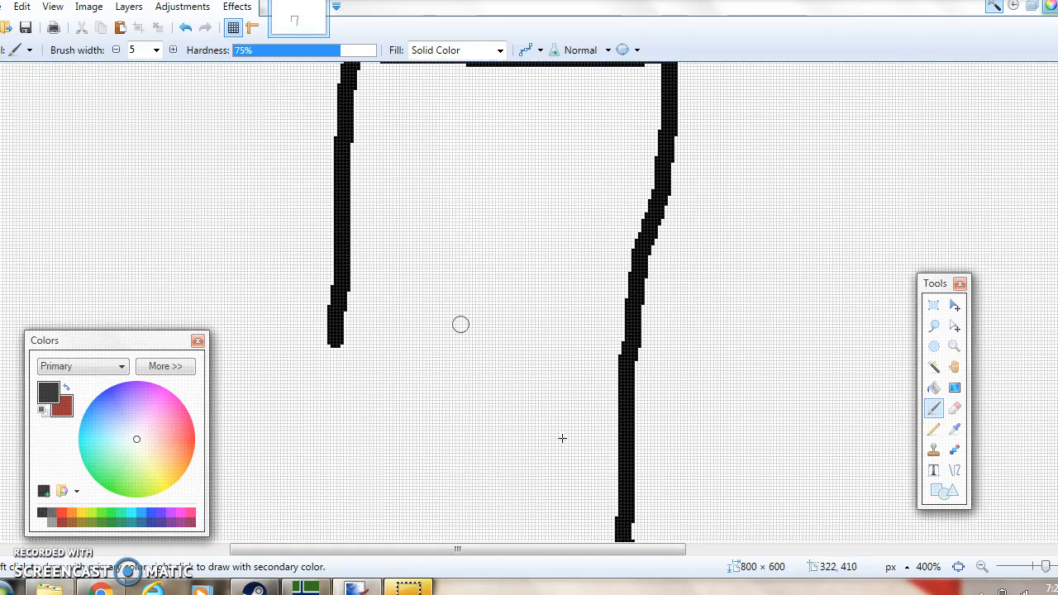
{"action": "left_click", "coordinate": [185, 27]}
{"action": "mouse_move", "coordinate": [304, 484]}
{"action": "left_mouse_down"}
{"action": "mouse_move", "coordinate": [312, 377]}
{"action": "mouse_move", "coordinate": [297, 211]}
{"action": "mouse_move", "coordinate": [581, 211]}
{"action": "mouse_move", "coordinate": [564, 492]}
{"action": "mouse_move", "coordinate": [317, 479]}
{"action": "left_mouse_up"}
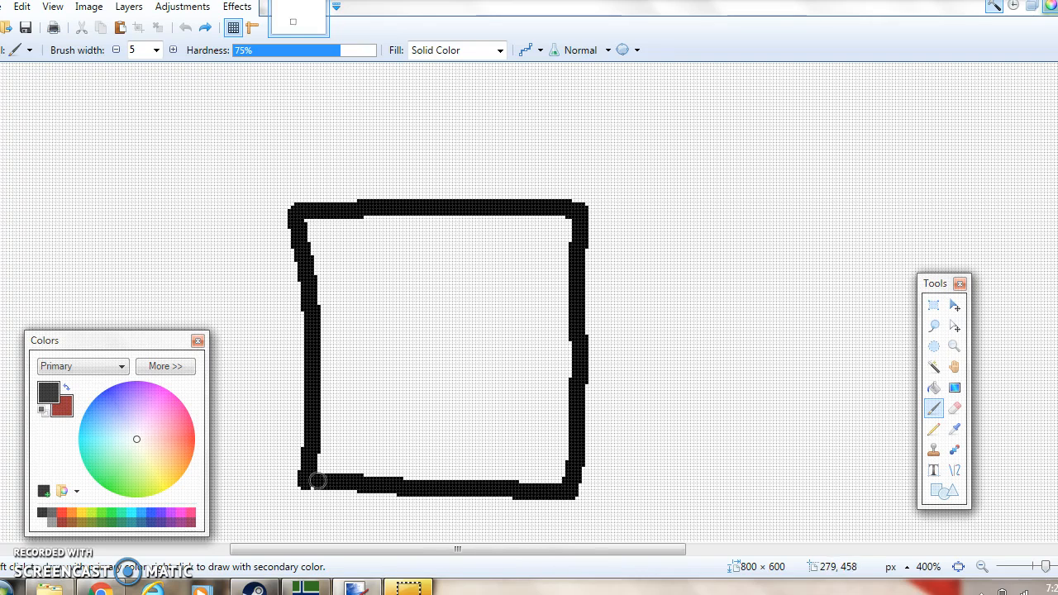
{"action": "mouse_move", "coordinate": [295, 206]}
{"action": "left_mouse_down"}
{"action": "mouse_move", "coordinate": [354, 172]}
{"action": "mouse_move", "coordinate": [649, 174]}
{"action": "mouse_move", "coordinate": [585, 209]}
{"action": "left_mouse_up"}
{"action": "mouse_move", "coordinate": [643, 184]}
{"action": "left_mouse_down"}
{"action": "mouse_move", "coordinate": [654, 395]}
{"action": "mouse_move", "coordinate": [631, 455]}
{"action": "mouse_move", "coordinate": [585, 485]}
{"action": "left_mouse_up"}
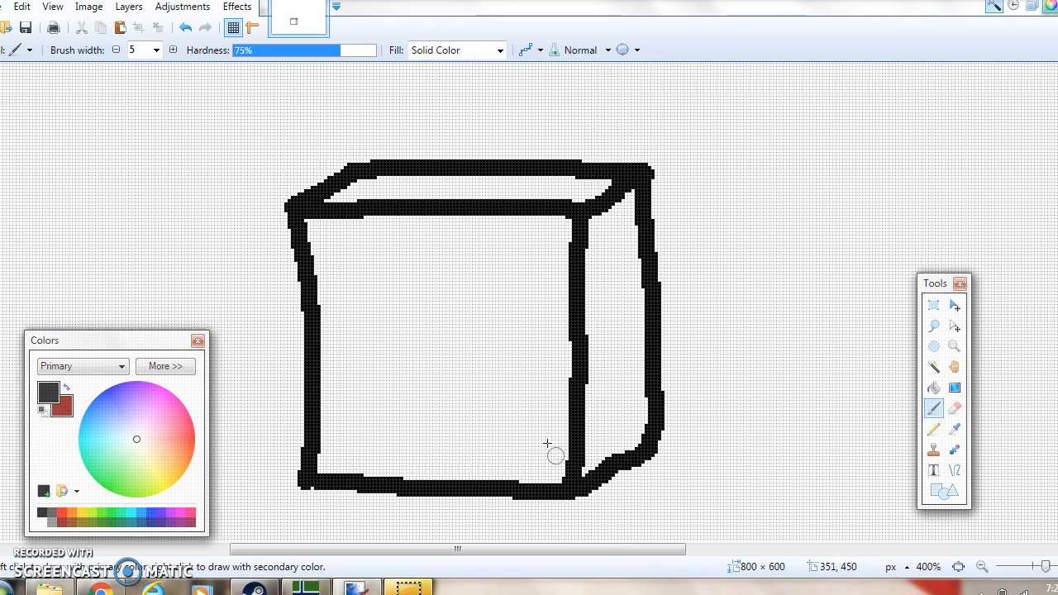
{"action": "mouse_move", "coordinate": [345, 263]}
{"action": "left_mouse_down"}
{"action": "mouse_move", "coordinate": [389, 239]}
{"action": "mouse_move", "coordinate": [415, 263]}
{"action": "mouse_move", "coordinate": [410, 304]}
{"action": "mouse_move", "coordinate": [356, 280]}
{"action": "left_mouse_up"}
{"action": "mouse_move", "coordinate": [468, 285]}
{"action": "left_mouse_down"}
{"action": "mouse_move", "coordinate": [495, 256]}
{"action": "mouse_move", "coordinate": [533, 269]}
{"action": "mouse_move", "coordinate": [529, 313]}
{"action": "mouse_move", "coordinate": [478, 293]}
{"action": "left_mouse_up"}
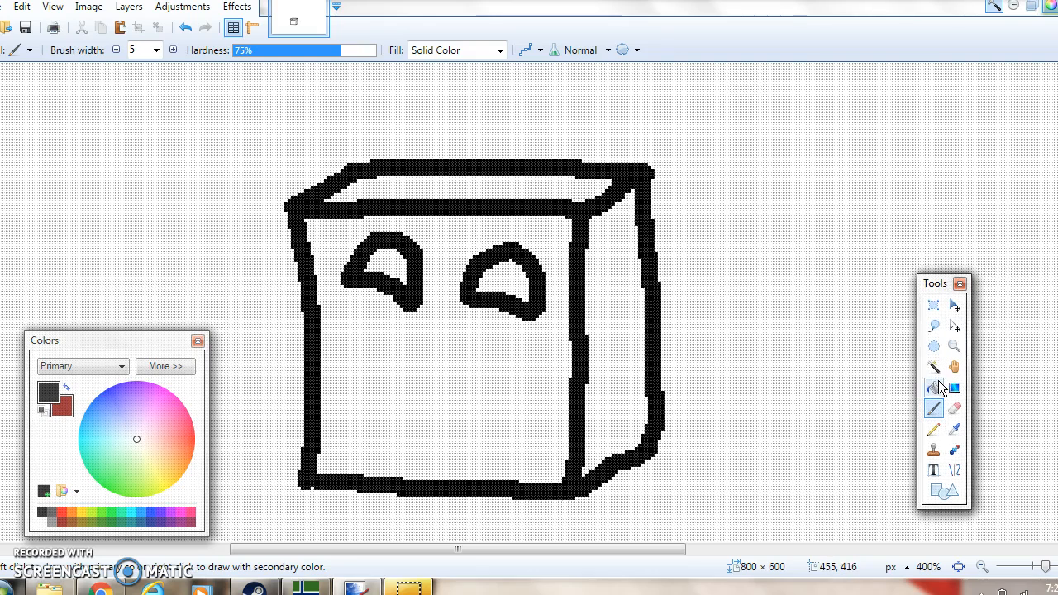
Step: Undo the two eyes and every stroke of the black box
{"action": "left_click", "coordinate": [186, 32]}
{"action": "left_click", "coordinate": [185, 31]}
{"action": "left_click", "coordinate": [185, 32]}
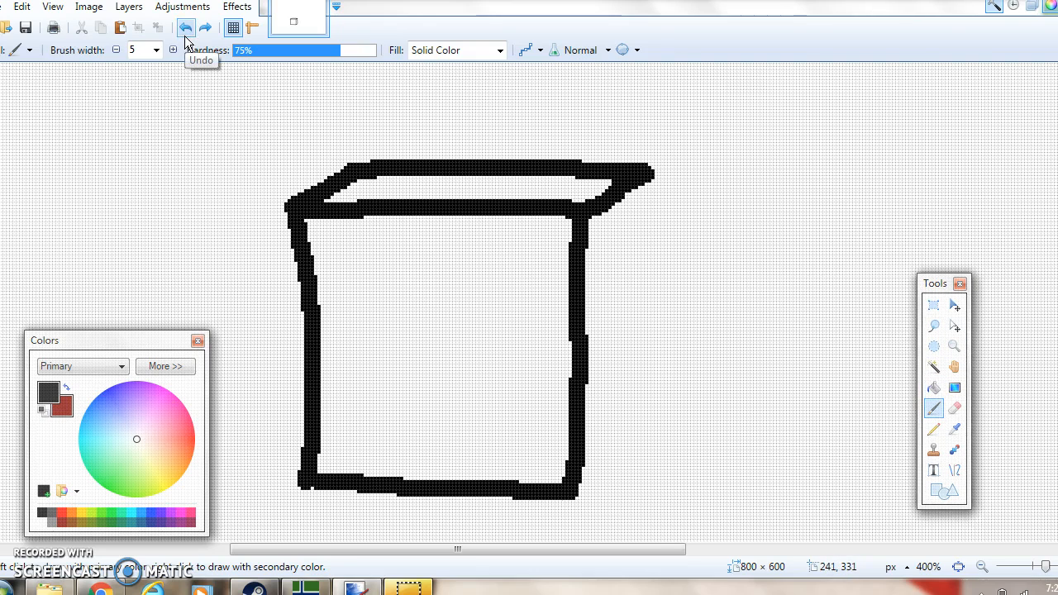
{"action": "left_click", "coordinate": [185, 32]}
{"action": "left_click", "coordinate": [186, 31]}
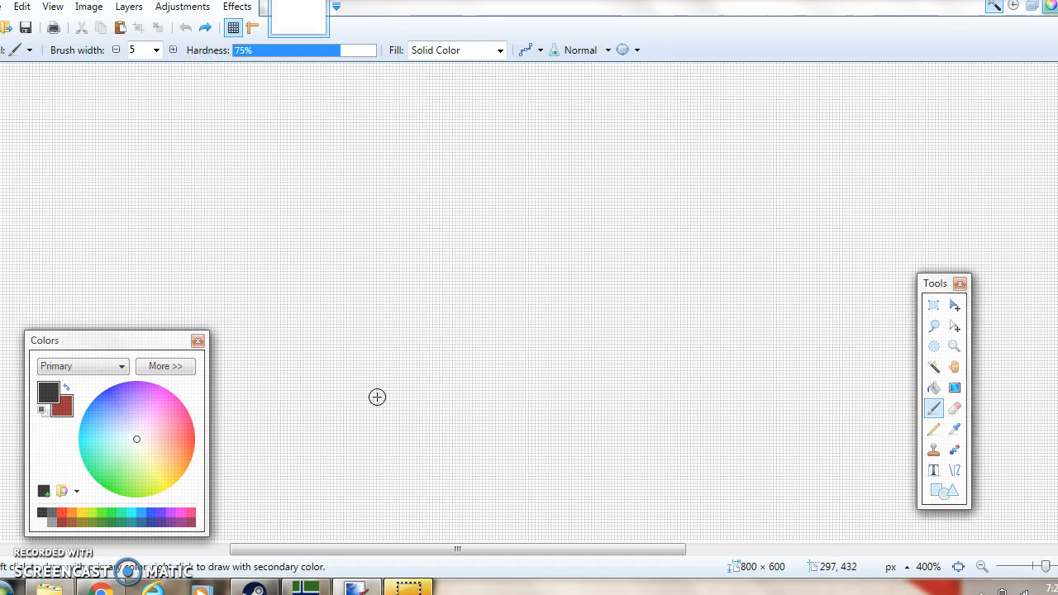
Step: Paint a tall, leaning four-sided black outline, undoing the unsuitable strokes along the way
{"action": "mouse_move", "coordinate": [353, 499]}
{"action": "left_mouse_down"}
{"action": "mouse_move", "coordinate": [383, 253]}
{"action": "mouse_move", "coordinate": [415, 138]}
{"action": "left_mouse_up"}
{"action": "left_click", "coordinate": [186, 29]}
{"action": "left_click", "coordinate": [1057, 567]}
{"action": "mouse_move", "coordinate": [422, 524]}
{"action": "left_mouse_down"}
{"action": "mouse_move", "coordinate": [589, 523]}
{"action": "mouse_move", "coordinate": [636, 501]}
{"action": "mouse_move", "coordinate": [638, 324]}
{"action": "mouse_move", "coordinate": [690, 140]}
{"action": "mouse_move", "coordinate": [716, 106]}
{"action": "mouse_move", "coordinate": [632, 73]}
{"action": "left_mouse_up"}
{"action": "mouse_move", "coordinate": [418, 518]}
{"action": "left_mouse_down"}
{"action": "mouse_move", "coordinate": [412, 448]}
{"action": "mouse_move", "coordinate": [438, 239]}
{"action": "mouse_move", "coordinate": [464, 117]}
{"action": "mouse_move", "coordinate": [497, 70]}
{"action": "left_mouse_up"}
{"action": "left_click_drag", "start_coordinate": [633, 75], "coordinate": [595, 49]}
{"action": "left_click", "coordinate": [185, 28]}
{"action": "mouse_move", "coordinate": [498, 223]}
{"action": "left_mouse_down"}
{"action": "mouse_move", "coordinate": [506, 206]}
{"action": "mouse_move", "coordinate": [602, 213]}
{"action": "mouse_move", "coordinate": [645, 232]}
{"action": "left_mouse_up"}
{"action": "scroll", "coordinate": [652, 236], "scroll_direction": "down", "scroll_amount": 2}
{"action": "scroll", "coordinate": [621, 261], "scroll_direction": "up", "scroll_amount": 1}
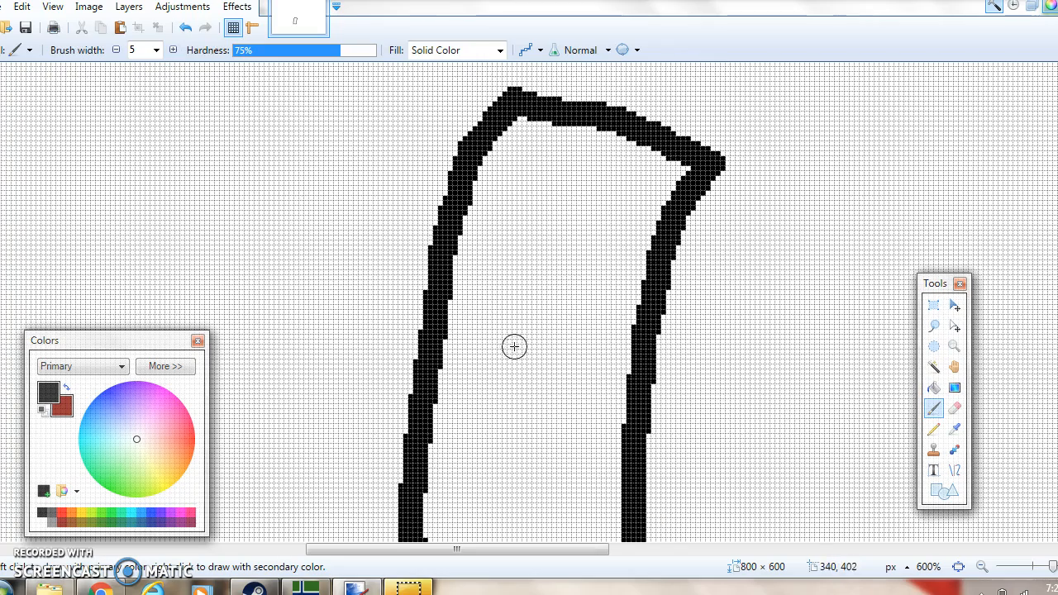
Step: Undo all strokes of the leaning four-sided outline
{"action": "left_click", "coordinate": [987, 568]}
{"action": "left_click", "coordinate": [987, 568]}
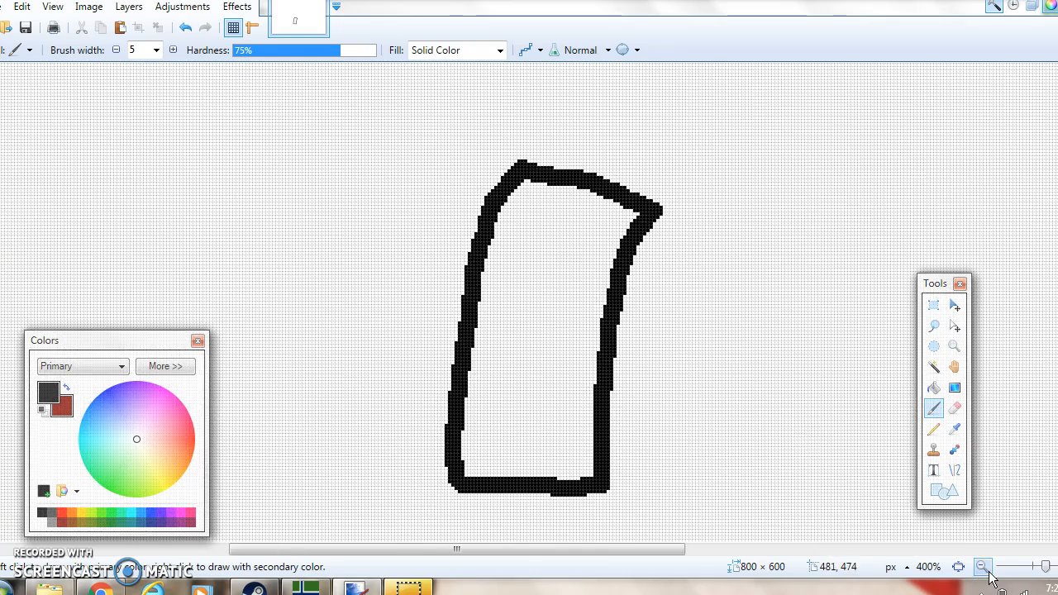
{"action": "left_click", "coordinate": [185, 27]}
{"action": "left_click", "coordinate": [185, 28]}
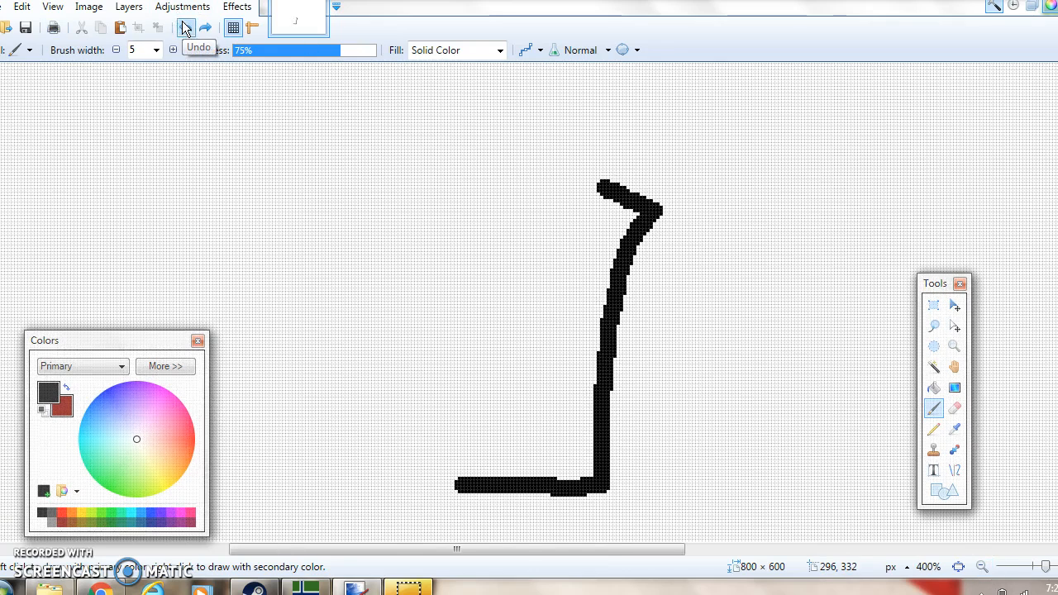
{"action": "left_click", "coordinate": [185, 27]}
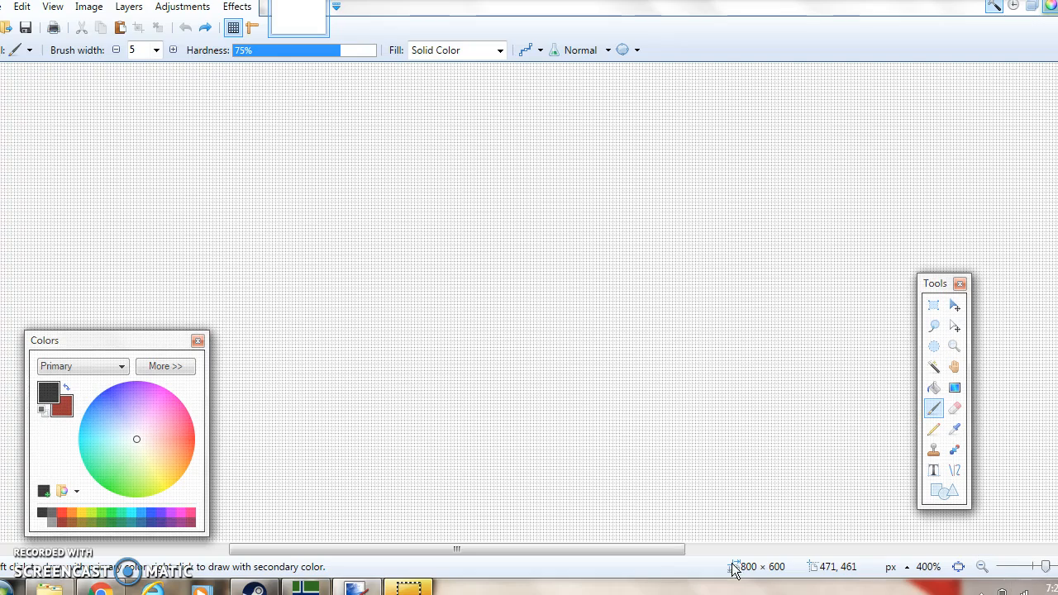
Step: Paint a tall, closed black triangle outline with the width 5 Paintbrush
{"action": "left_click_drag", "start_coordinate": [631, 551], "coordinate": [650, 500]}
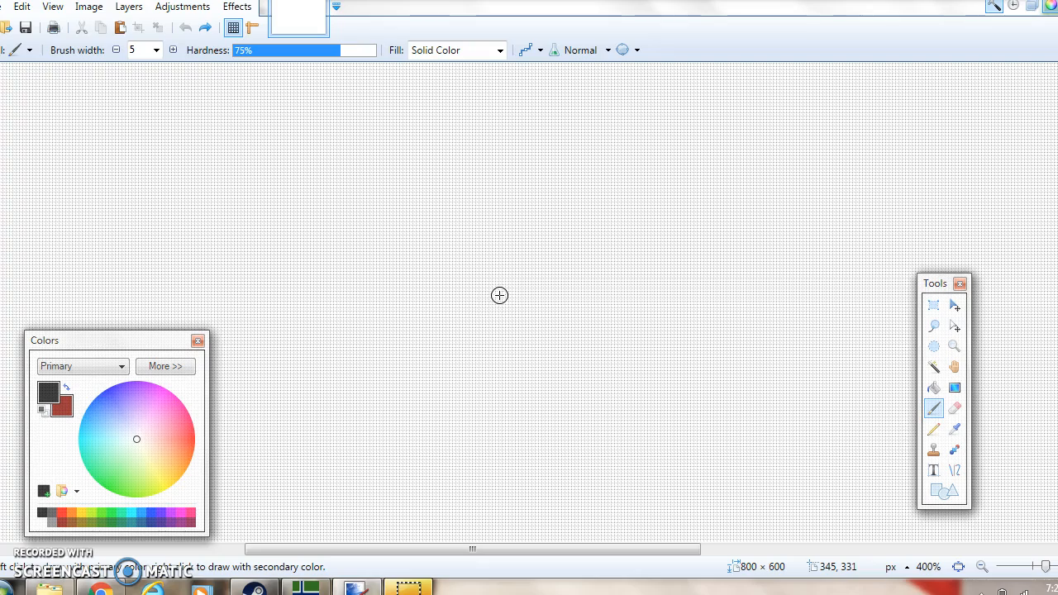
{"action": "key", "text": "ctrl+plus"}
{"action": "key", "text": "ctrl+plus"}
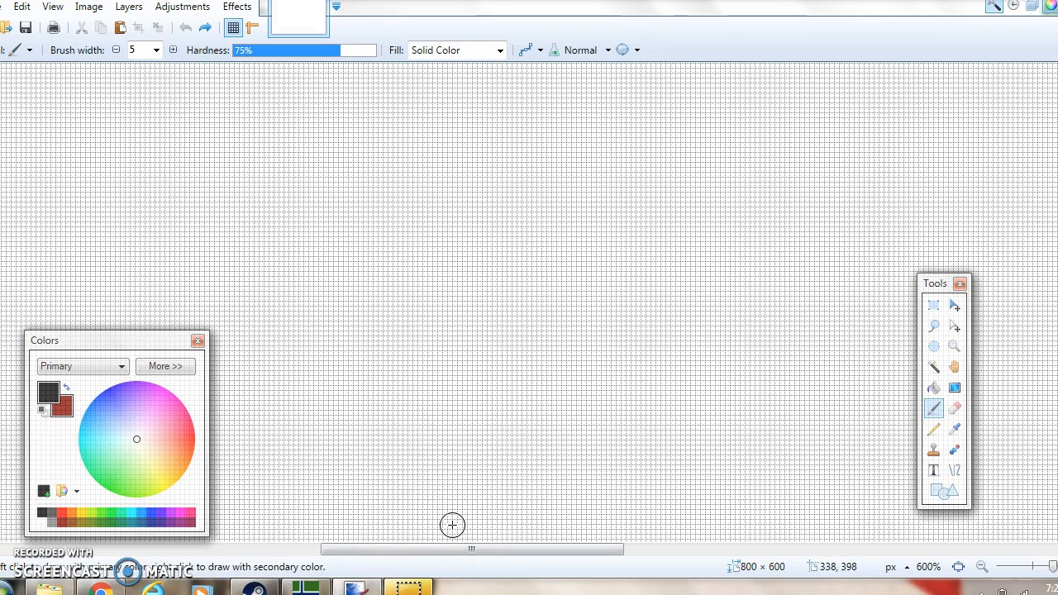
{"action": "mouse_move", "coordinate": [302, 508]}
{"action": "left_mouse_down"}
{"action": "mouse_move", "coordinate": [454, 135]}
{"action": "mouse_move", "coordinate": [496, 221]}
{"action": "mouse_move", "coordinate": [587, 506]}
{"action": "mouse_move", "coordinate": [306, 506]}
{"action": "left_mouse_up"}
Step: Set the brush width to 2 and paint two small narrow oval eyes near the triangle's apex
{"action": "left_click", "coordinate": [158, 50]}
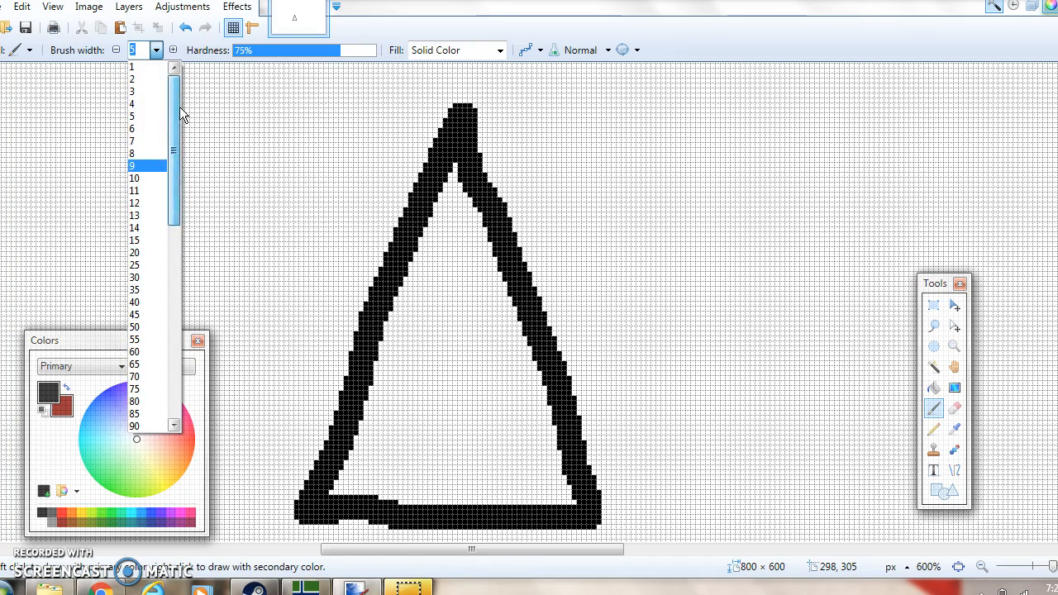
{"action": "left_click", "coordinate": [141, 76]}
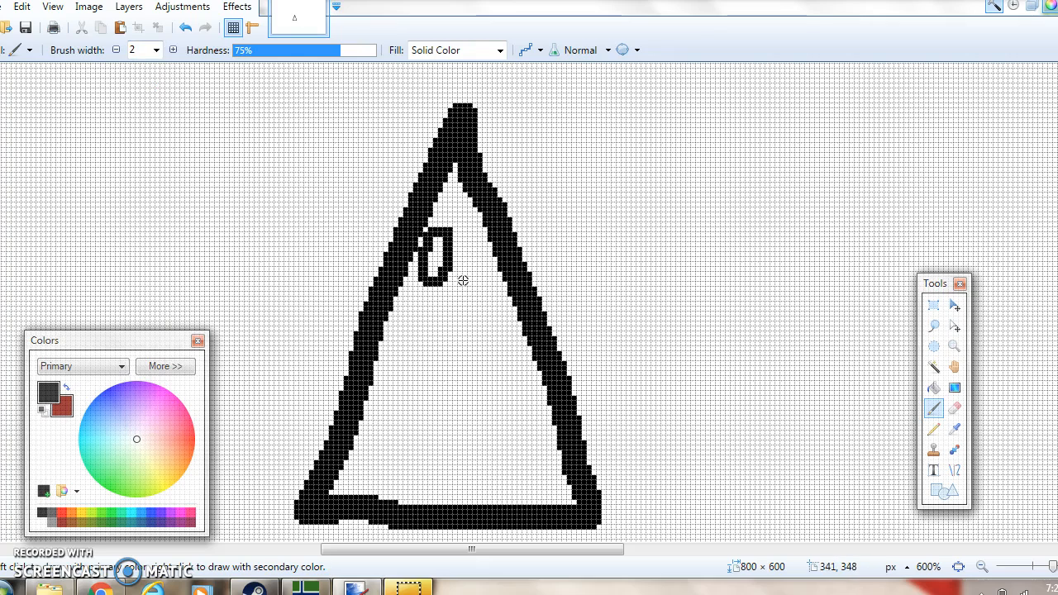
{"action": "left_click_drag", "start_coordinate": [482, 241], "coordinate": [483, 286]}
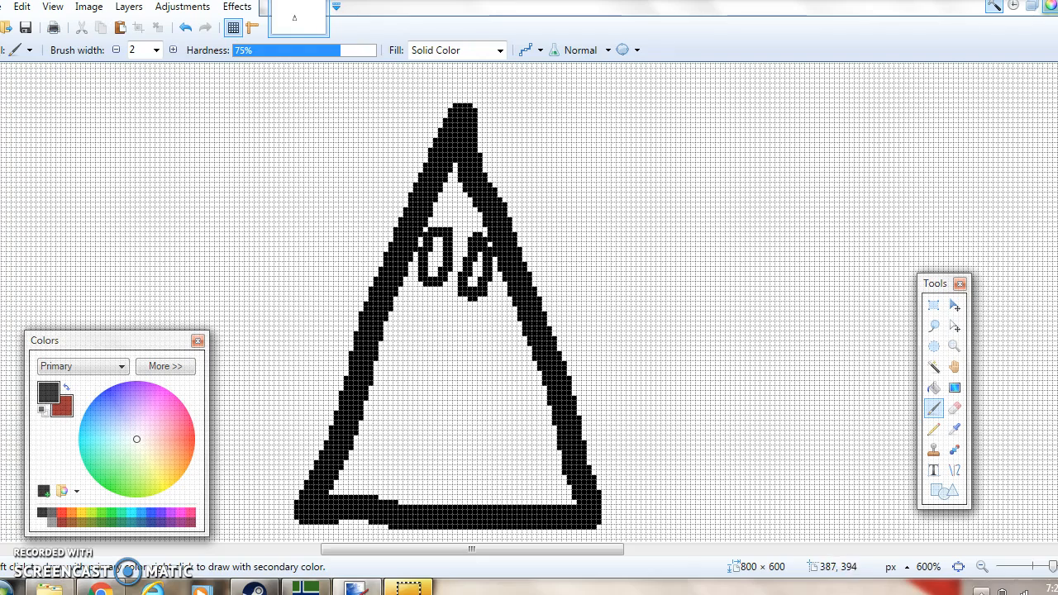
Step: Fill the triangle around the eyes with red and colour the stray white pixels beside the eyes red with the Pencil
{"action": "left_click", "coordinate": [935, 385]}
{"action": "left_click", "coordinate": [59, 511]}
{"action": "left_click", "coordinate": [536, 434]}
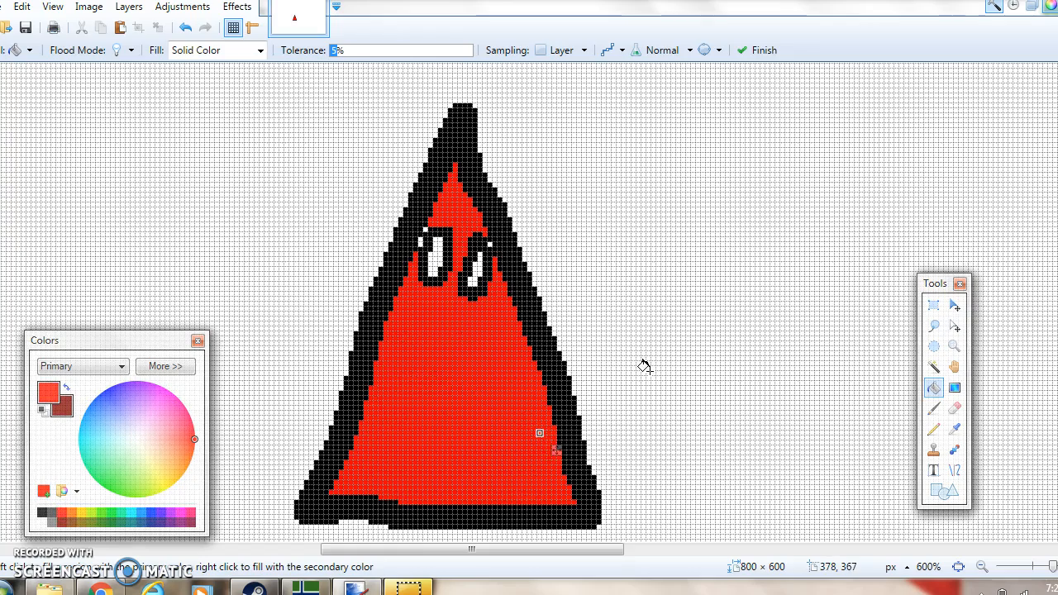
{"action": "left_click", "coordinate": [933, 428]}
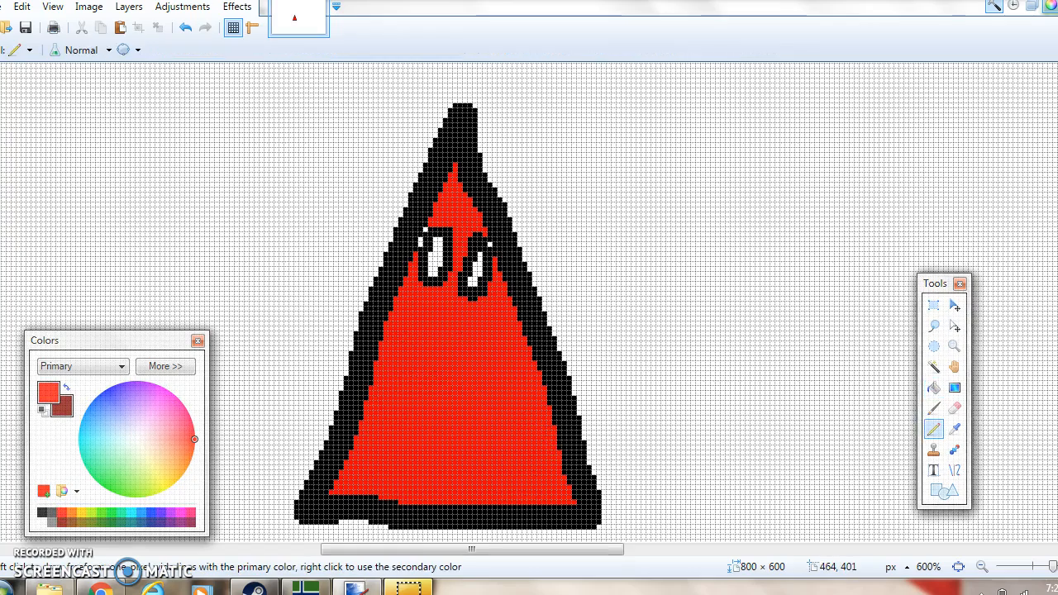
{"action": "scroll", "coordinate": [456, 109], "scroll_direction": "up", "scroll_amount": 5}
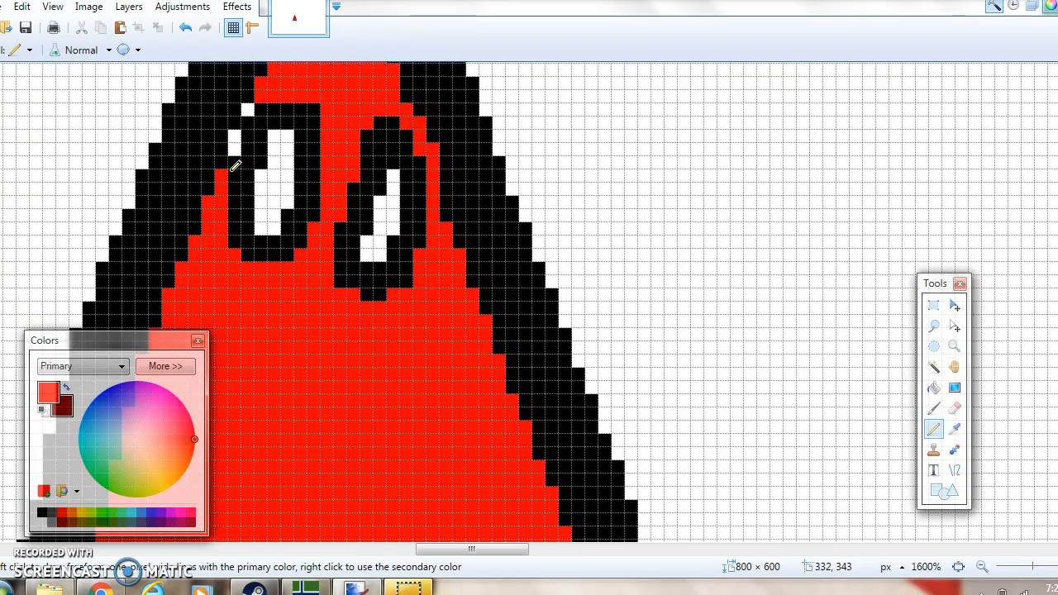
{"action": "left_click_drag", "start_coordinate": [234, 148], "coordinate": [243, 120]}
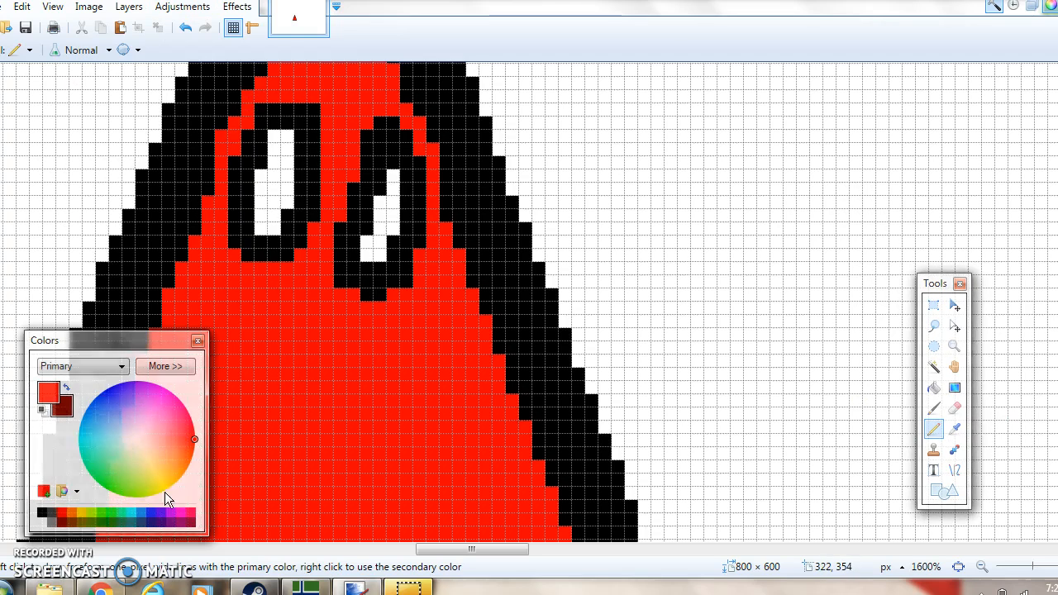
Step: Draw a solid yellow five-pointed star with the Pencil in the lower part of the red triangle, near its left edge
{"action": "left_click", "coordinate": [185, 27]}
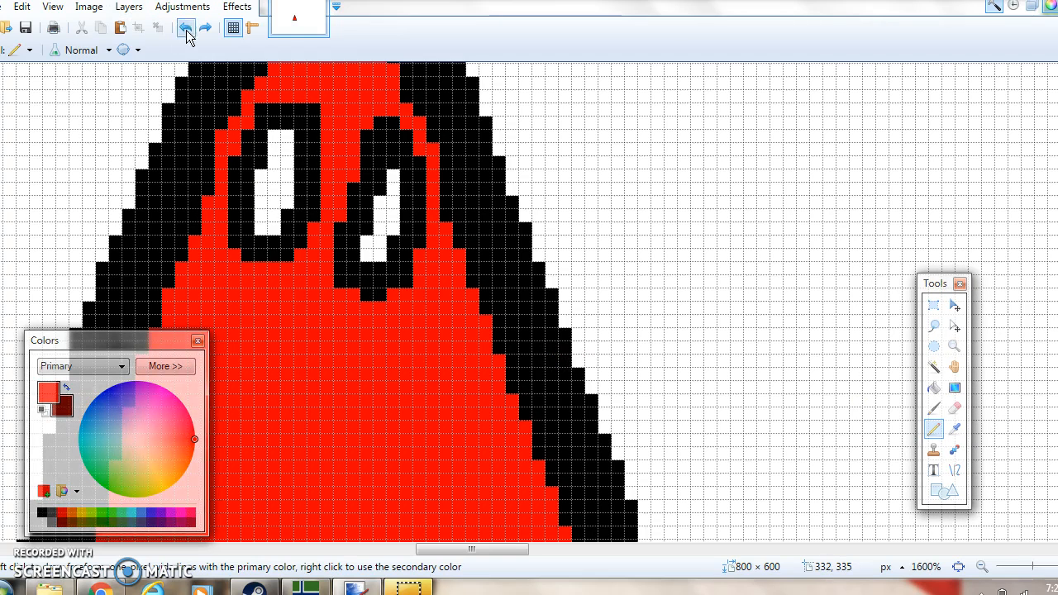
{"action": "scroll", "coordinate": [496, 255], "scroll_direction": "down", "scroll_amount": 3}
{"action": "scroll", "coordinate": [459, 535], "scroll_direction": "left", "scroll_amount": 3}
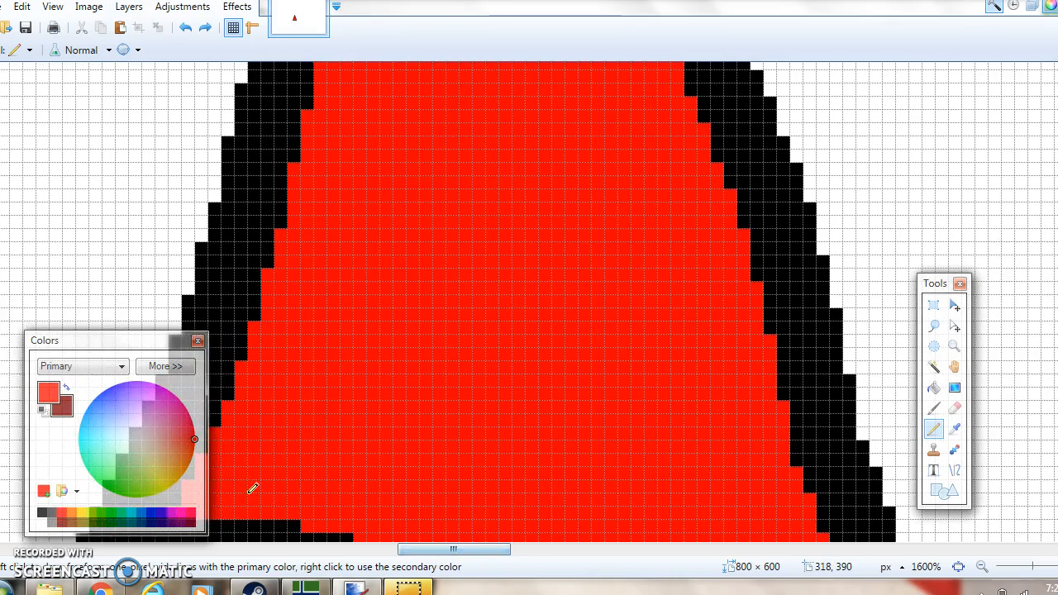
{"action": "left_click", "coordinate": [77, 514]}
{"action": "mouse_move", "coordinate": [306, 402]}
{"action": "left_mouse_down"}
{"action": "mouse_move", "coordinate": [368, 248]}
{"action": "mouse_move", "coordinate": [413, 404]}
{"action": "mouse_move", "coordinate": [303, 295]}
{"action": "mouse_move", "coordinate": [354, 296]}
{"action": "mouse_move", "coordinate": [421, 312]}
{"action": "mouse_move", "coordinate": [348, 380]}
{"action": "mouse_move", "coordinate": [321, 387]}
{"action": "left_mouse_up"}
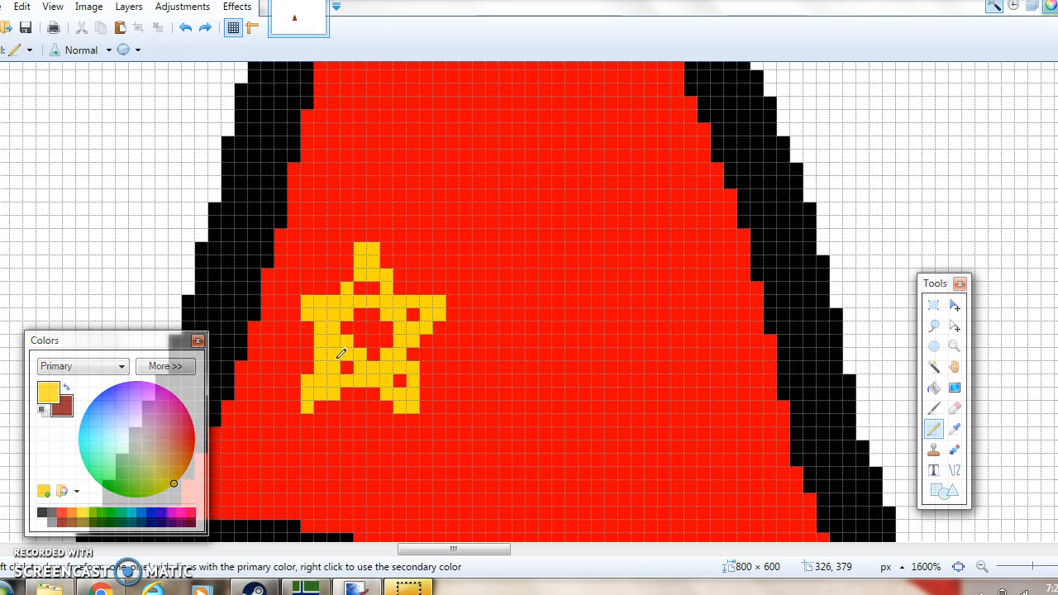
{"action": "left_click_drag", "start_coordinate": [349, 328], "coordinate": [366, 288]}
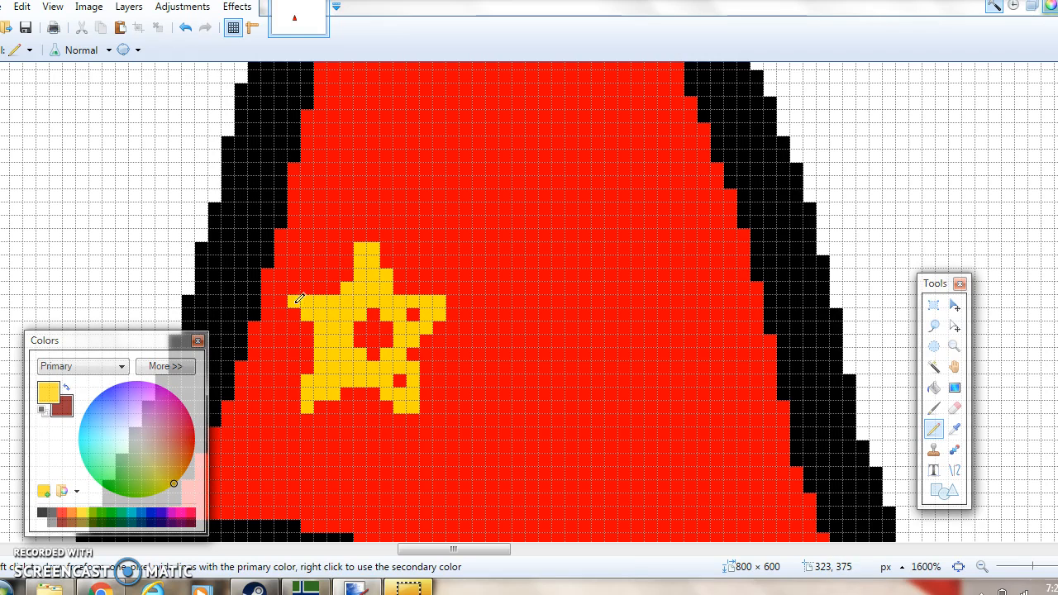
{"action": "mouse_move", "coordinate": [364, 308]}
{"action": "left_mouse_down"}
{"action": "mouse_move", "coordinate": [373, 348]}
{"action": "mouse_move", "coordinate": [370, 320]}
{"action": "left_mouse_up"}
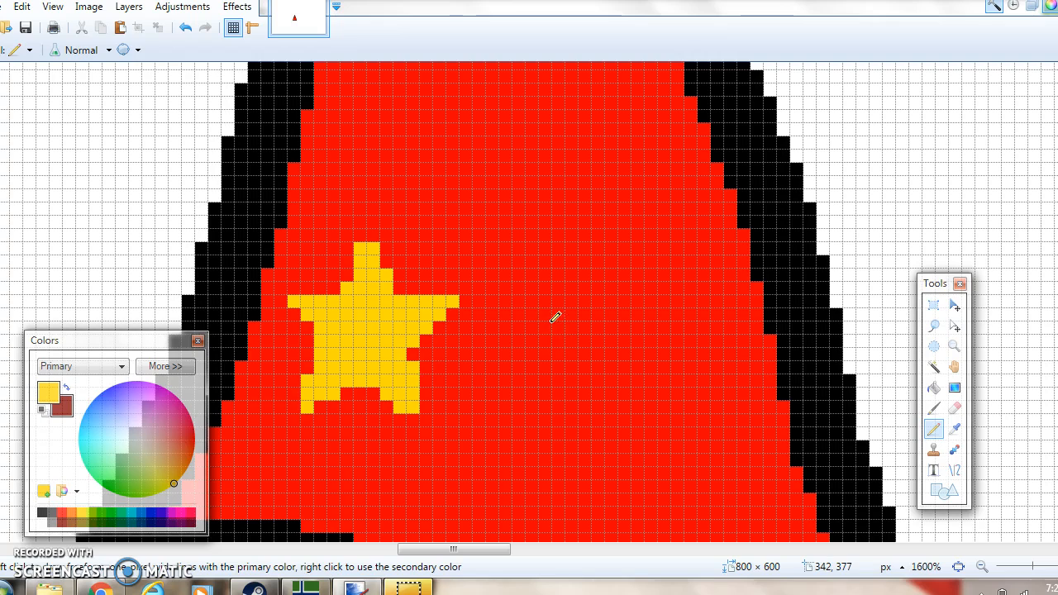
Step: Draw a yellow sun beside the star with the Pencil: a rounded outline with eight rays spreading outward
{"action": "mouse_move", "coordinate": [545, 401]}
{"action": "left_mouse_down"}
{"action": "mouse_move", "coordinate": [523, 332]}
{"action": "mouse_move", "coordinate": [573, 297]}
{"action": "mouse_move", "coordinate": [617, 344]}
{"action": "mouse_move", "coordinate": [577, 402]}
{"action": "left_mouse_up"}
{"action": "left_click_drag", "start_coordinate": [549, 290], "coordinate": [559, 218]}
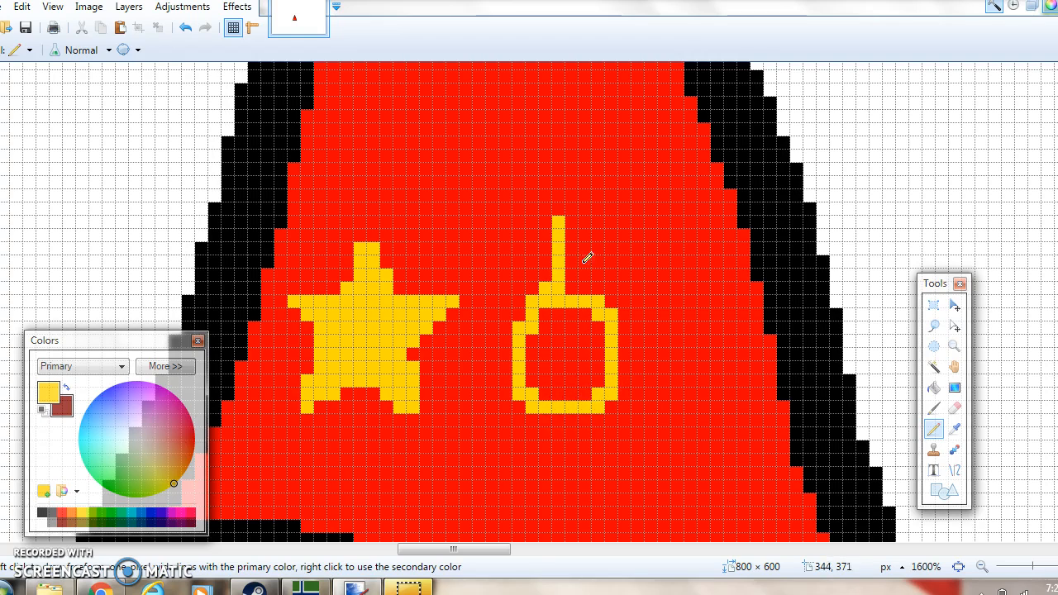
{"action": "left_click_drag", "start_coordinate": [616, 310], "coordinate": [691, 261]}
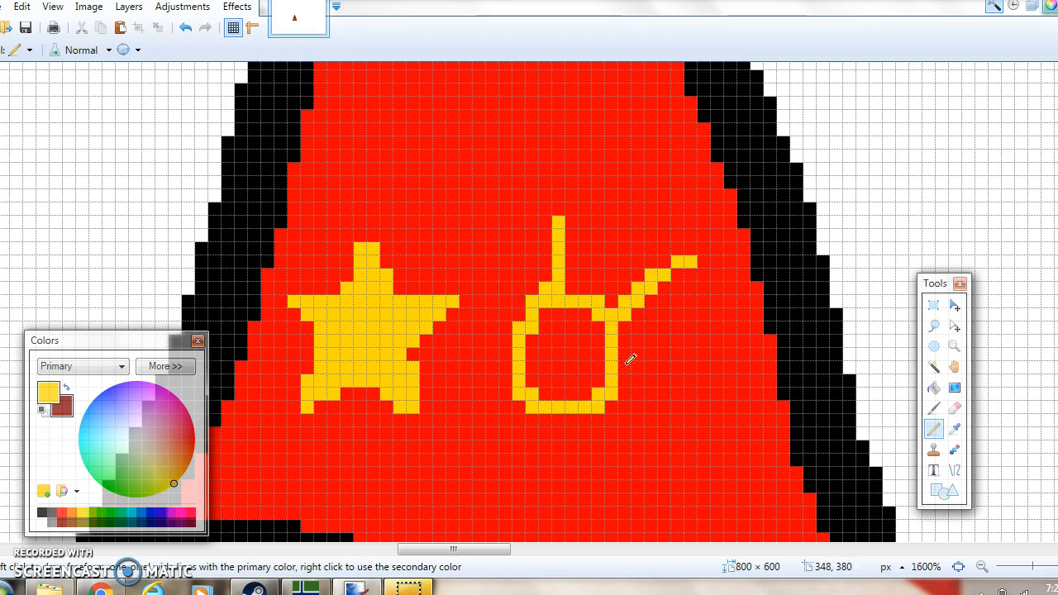
{"action": "left_click_drag", "start_coordinate": [629, 364], "coordinate": [721, 367]}
{"action": "left_click_drag", "start_coordinate": [581, 407], "coordinate": [572, 492]}
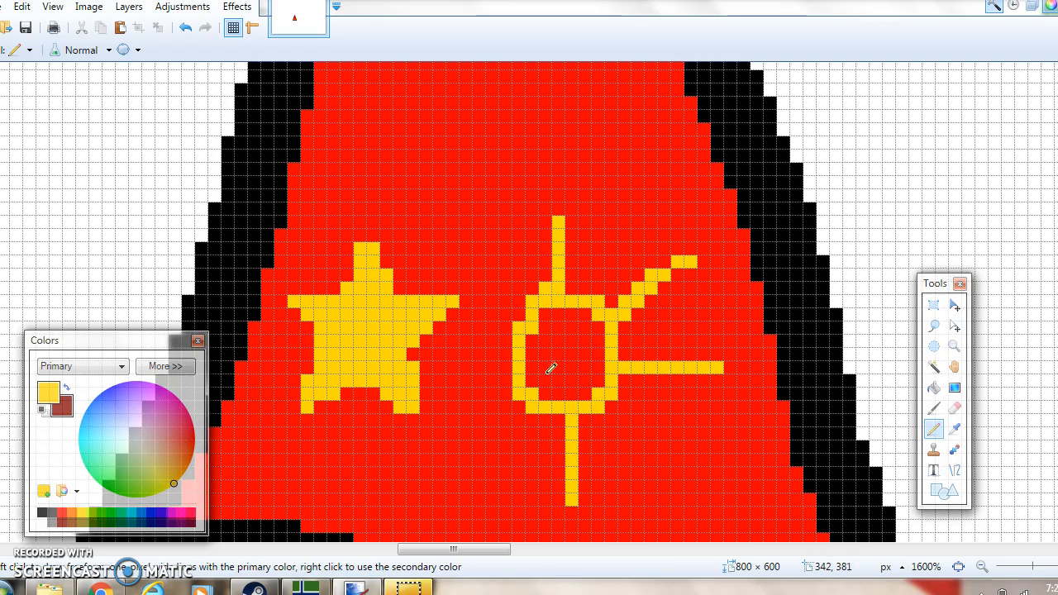
{"action": "left_click_drag", "start_coordinate": [519, 362], "coordinate": [463, 361]}
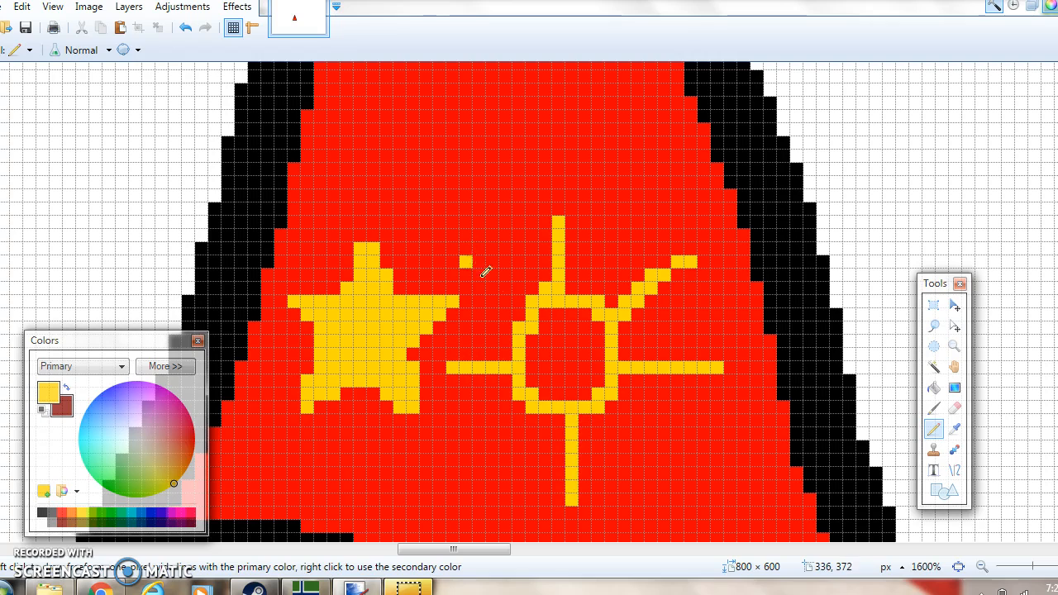
{"action": "mouse_move", "coordinate": [485, 272]}
{"action": "left_mouse_down"}
{"action": "mouse_move", "coordinate": [516, 316]}
{"action": "mouse_move", "coordinate": [514, 351]}
{"action": "left_mouse_up"}
{"action": "mouse_move", "coordinate": [516, 403]}
{"action": "left_mouse_down"}
{"action": "mouse_move", "coordinate": [475, 436]}
{"action": "mouse_move", "coordinate": [466, 460]}
{"action": "left_mouse_up"}
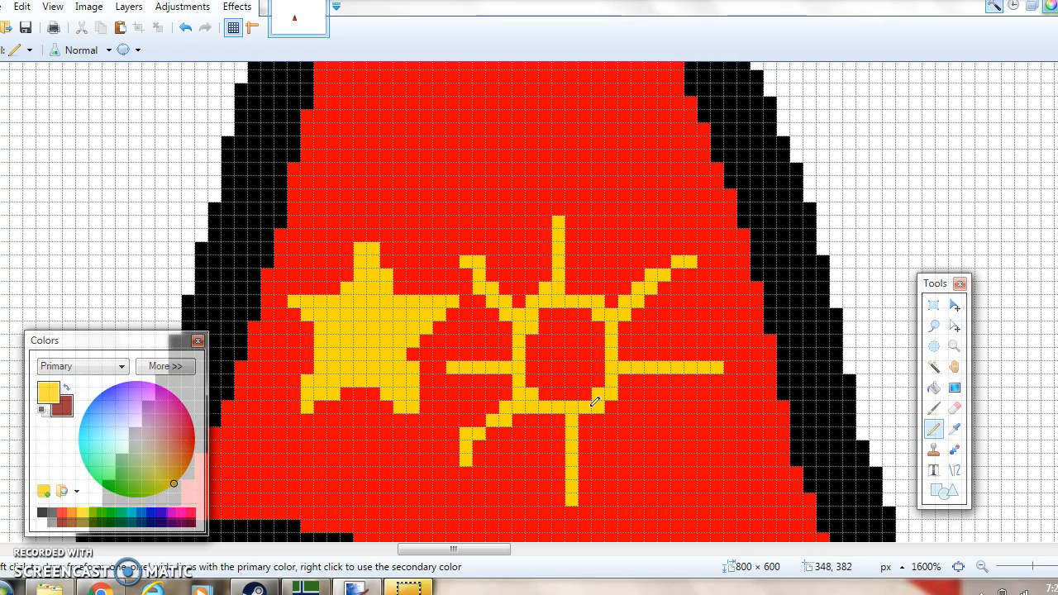
{"action": "left_click_drag", "start_coordinate": [610, 405], "coordinate": [653, 473]}
Step: Fill the inside of the sun's outline with yellow using the Paint Bucket
{"action": "left_click", "coordinate": [933, 387]}
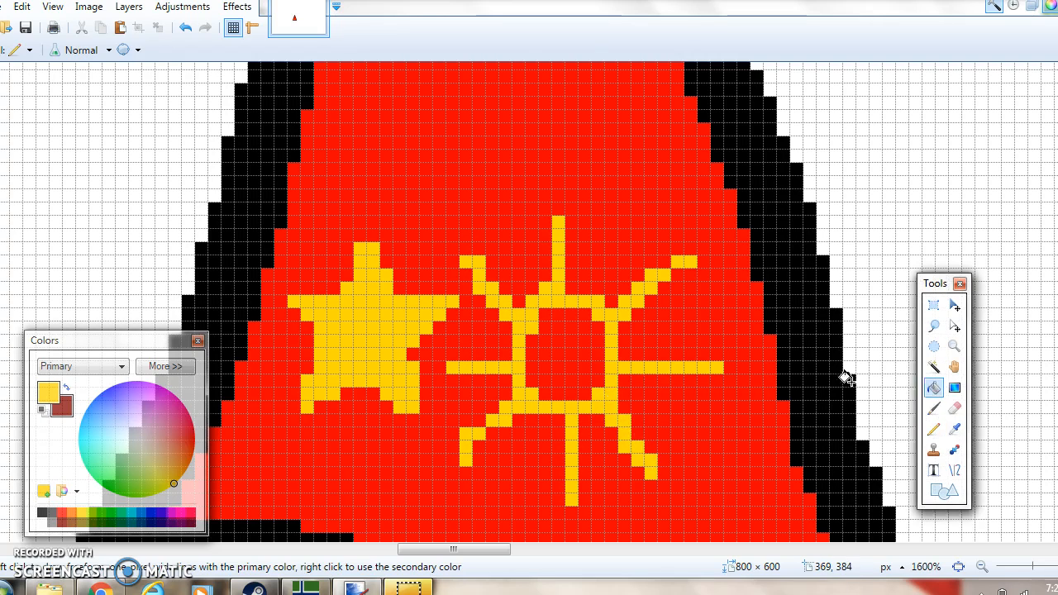
{"action": "left_click", "coordinate": [587, 340]}
{"action": "left_click", "coordinate": [604, 361]}
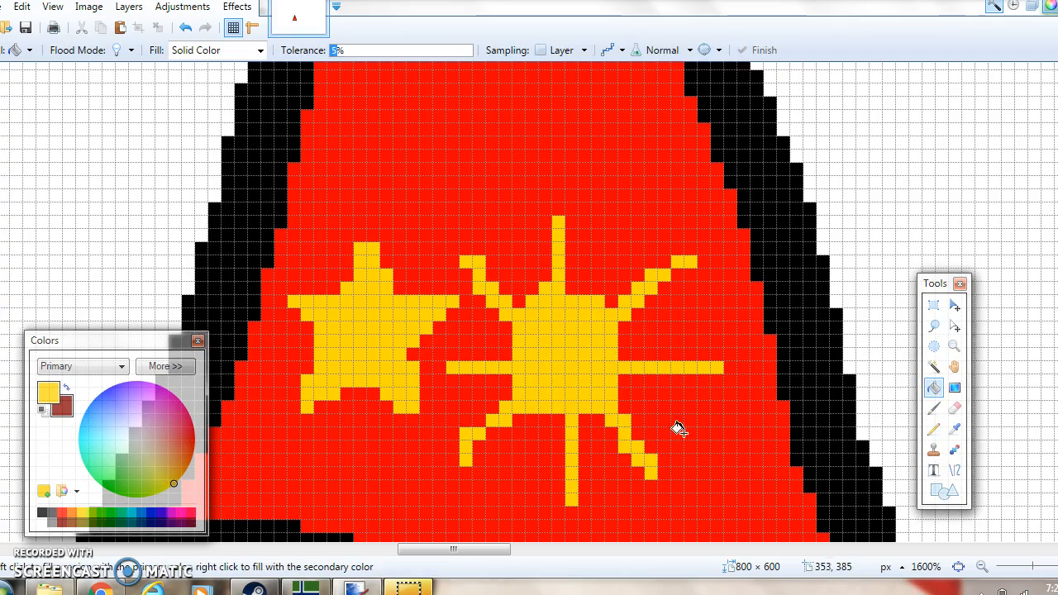
Step: Set up the Paintbrush with black at opacity 109 and a brush width of 45
{"action": "left_click", "coordinate": [982, 567]}
{"action": "left_click", "coordinate": [981, 567]}
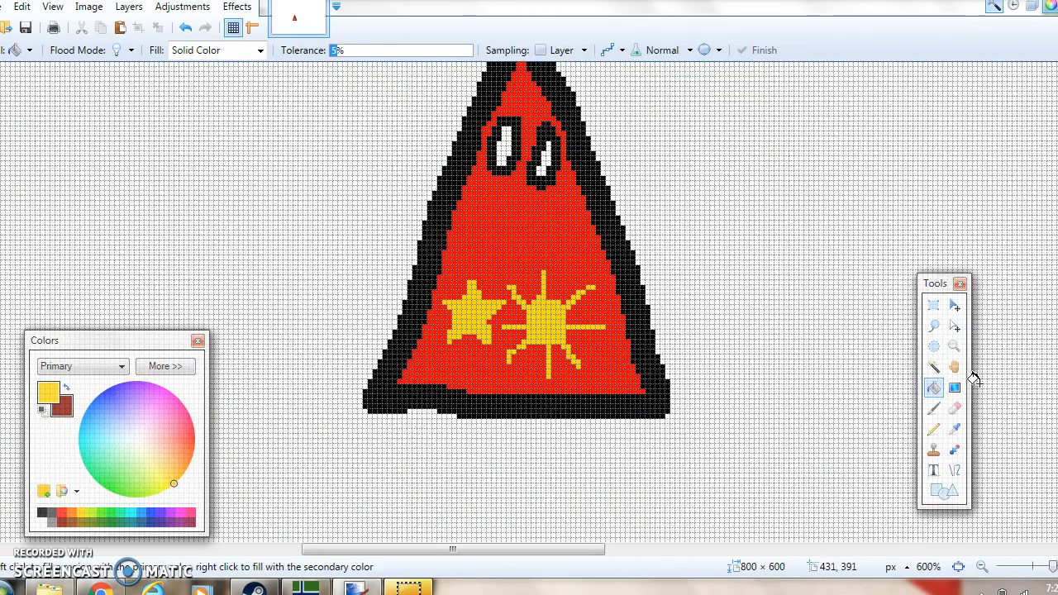
{"action": "left_click", "coordinate": [934, 408]}
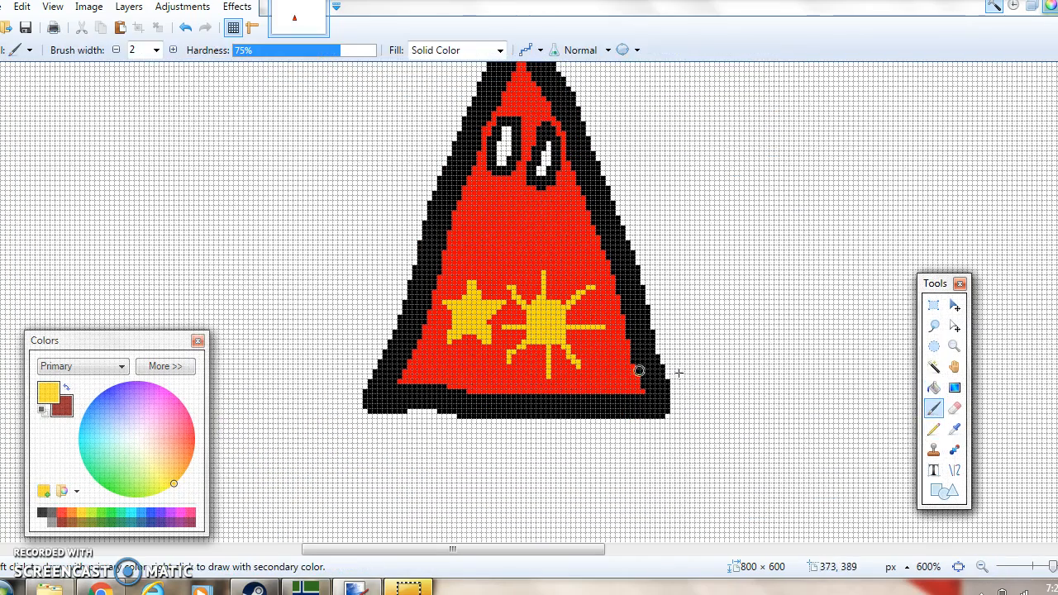
{"action": "left_click", "coordinate": [164, 366]}
{"action": "left_click", "coordinate": [58, 439]}
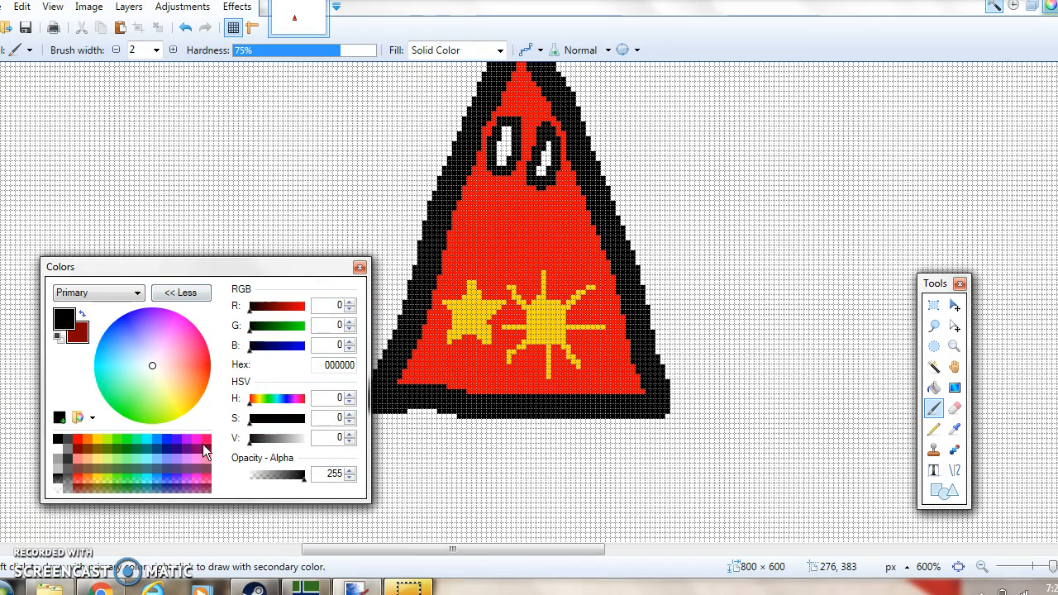
{"action": "left_click_drag", "start_coordinate": [297, 475], "coordinate": [273, 484]}
{"action": "left_click", "coordinate": [156, 49]}
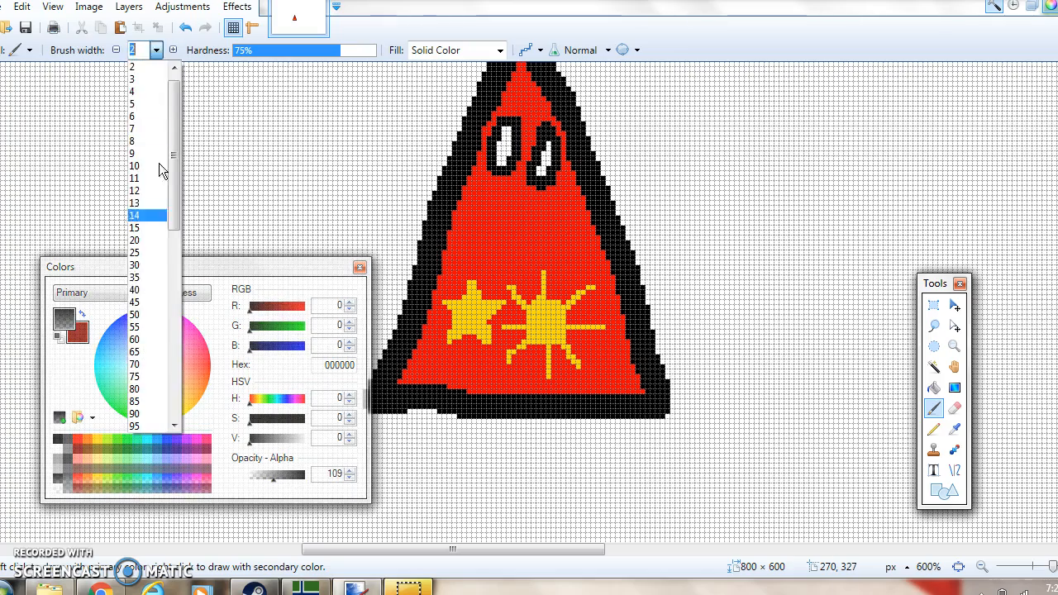
{"action": "left_click", "coordinate": [137, 301]}
{"action": "scroll", "coordinate": [498, 497], "scroll_direction": "up", "scroll_amount": 2}
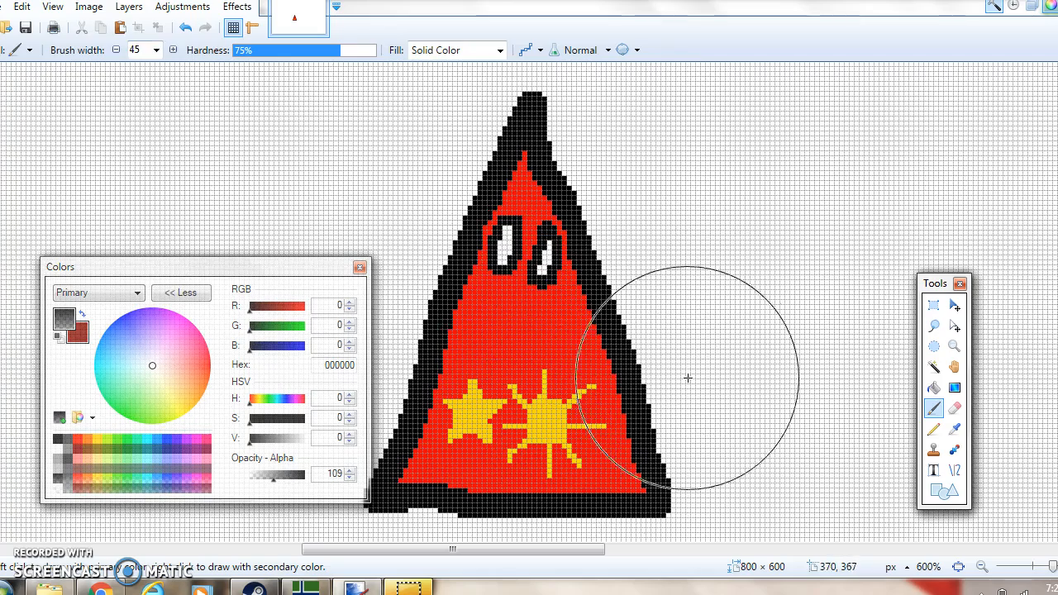
Step: Try shading the triangle's right half with one broad translucent black stroke and filling the grey spill outside with white
{"action": "mouse_move", "coordinate": [669, 300]}
{"action": "left_mouse_down"}
{"action": "mouse_move", "coordinate": [651, 400]}
{"action": "mouse_move", "coordinate": [616, 484]}
{"action": "mouse_move", "coordinate": [570, 537]}
{"action": "left_mouse_up"}
{"action": "left_click", "coordinate": [185, 28]}
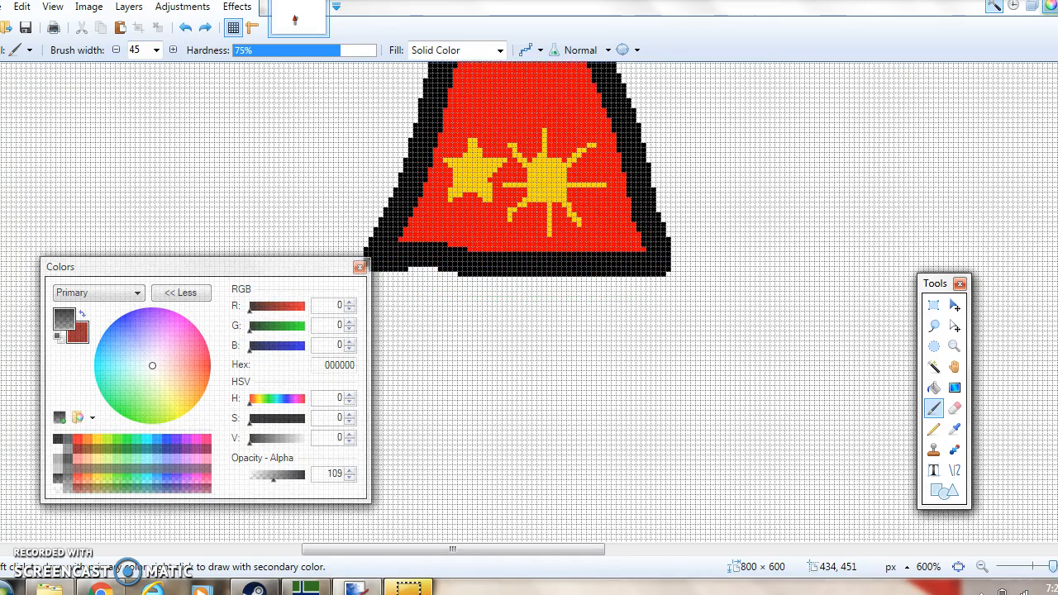
{"action": "left_click", "coordinate": [982, 567]}
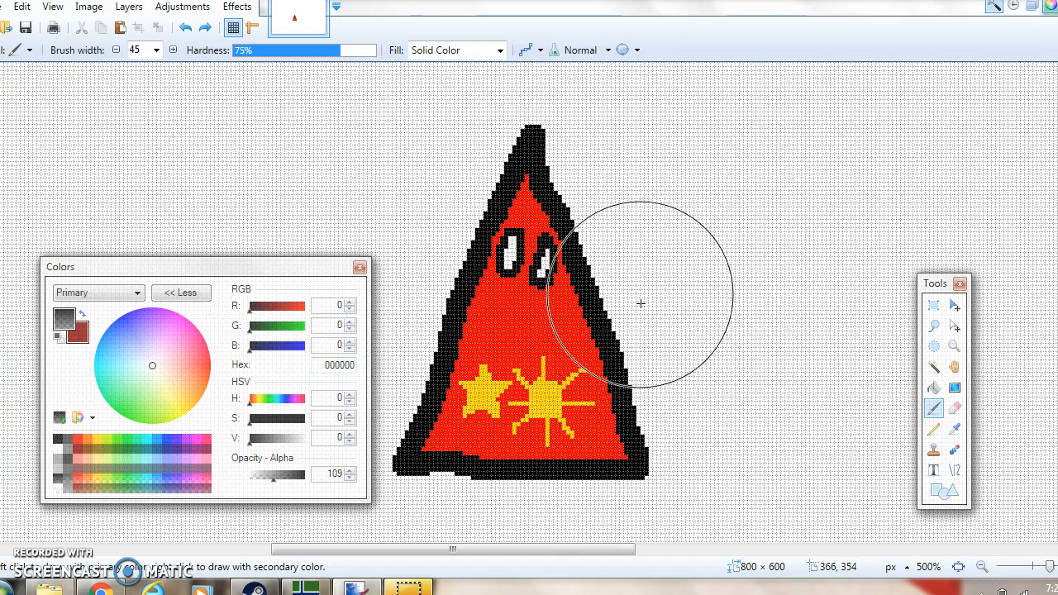
{"action": "left_click_drag", "start_coordinate": [650, 243], "coordinate": [580, 499]}
{"action": "left_click", "coordinate": [944, 389]}
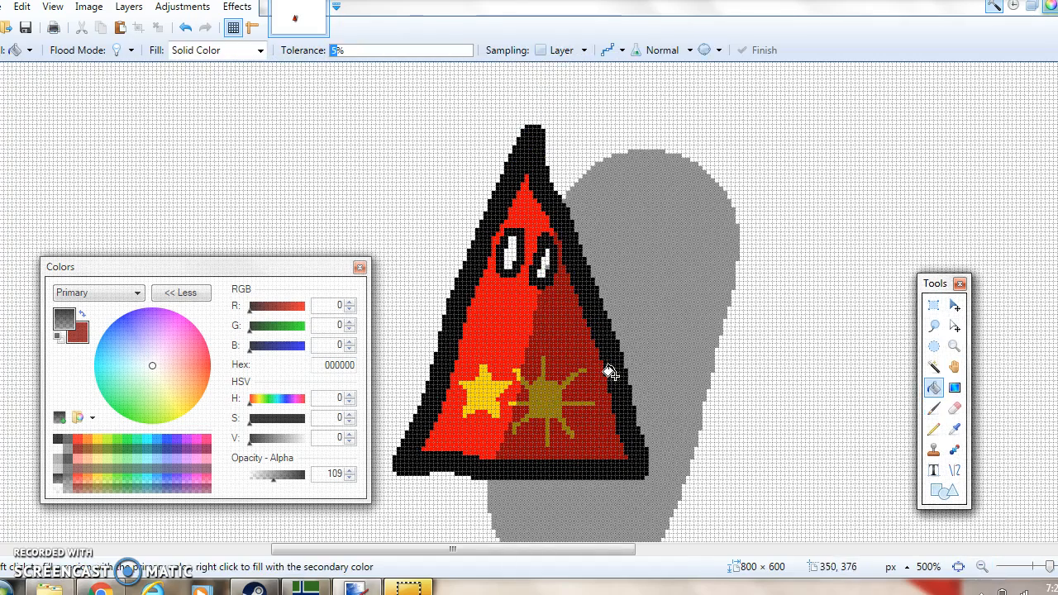
{"action": "left_click", "coordinate": [56, 446]}
{"action": "left_click", "coordinate": [577, 252]}
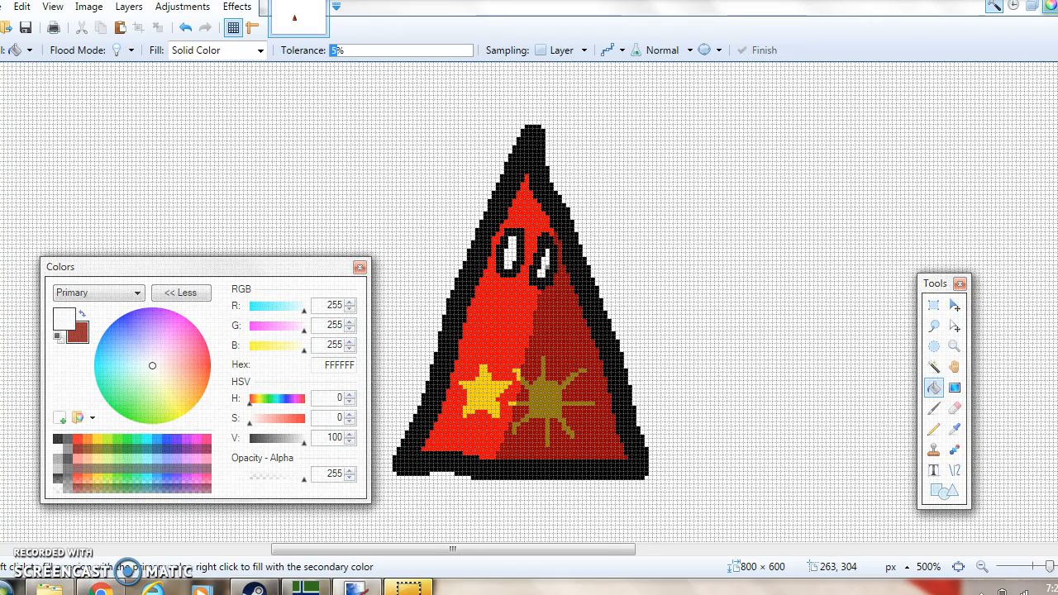
Step: Undo the white fill outside the triangle and the broad shading stroke
{"action": "left_click", "coordinate": [187, 29]}
{"action": "left_click", "coordinate": [187, 30]}
{"action": "left_click", "coordinate": [187, 30]}
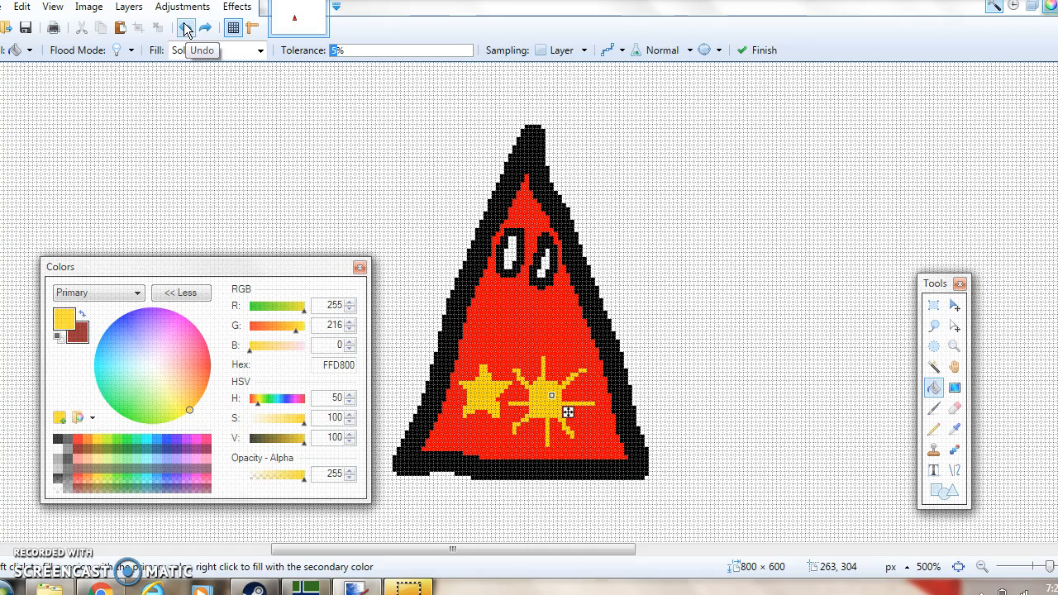
{"action": "left_click", "coordinate": [187, 27]}
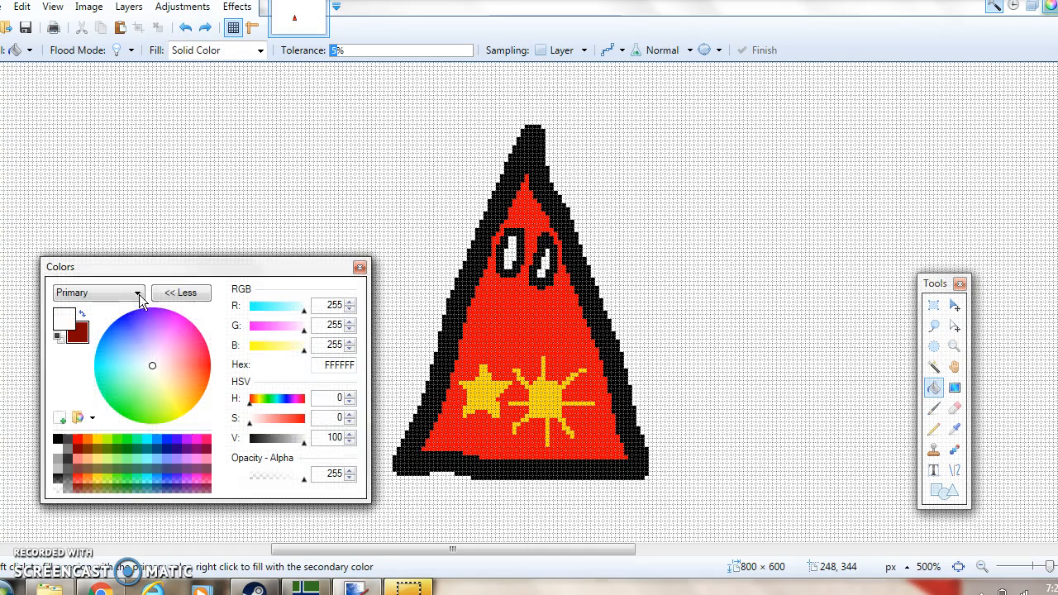
Step: Set the colour to black at opacity 47 and paint overlapping Paintbrush strokes that darken the triangle gradually toward its right side
{"action": "left_click", "coordinate": [57, 439]}
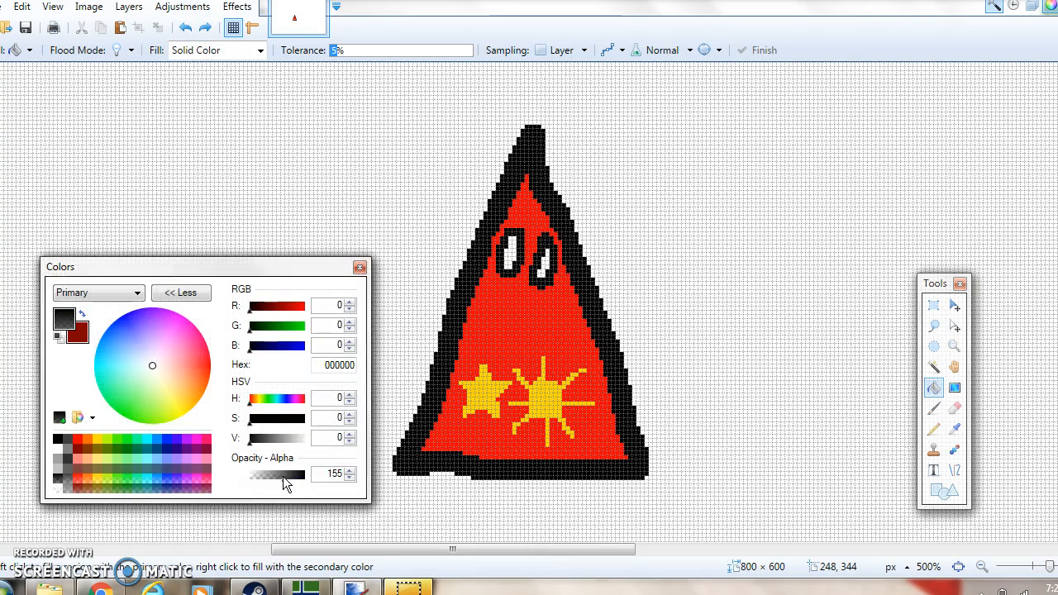
{"action": "left_click_drag", "start_coordinate": [265, 481], "coordinate": [260, 483]}
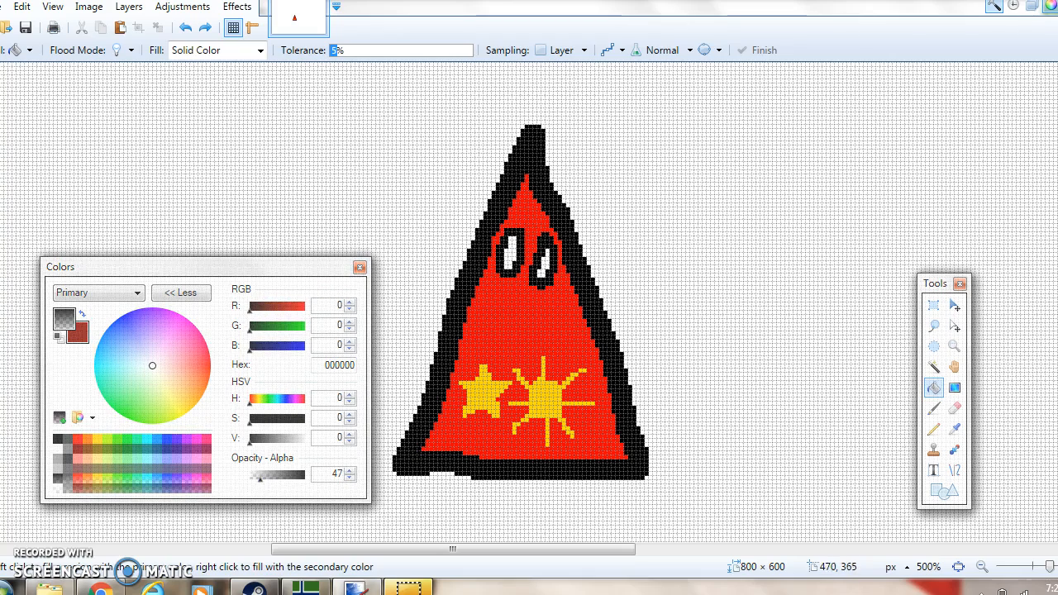
{"action": "left_click", "coordinate": [933, 409]}
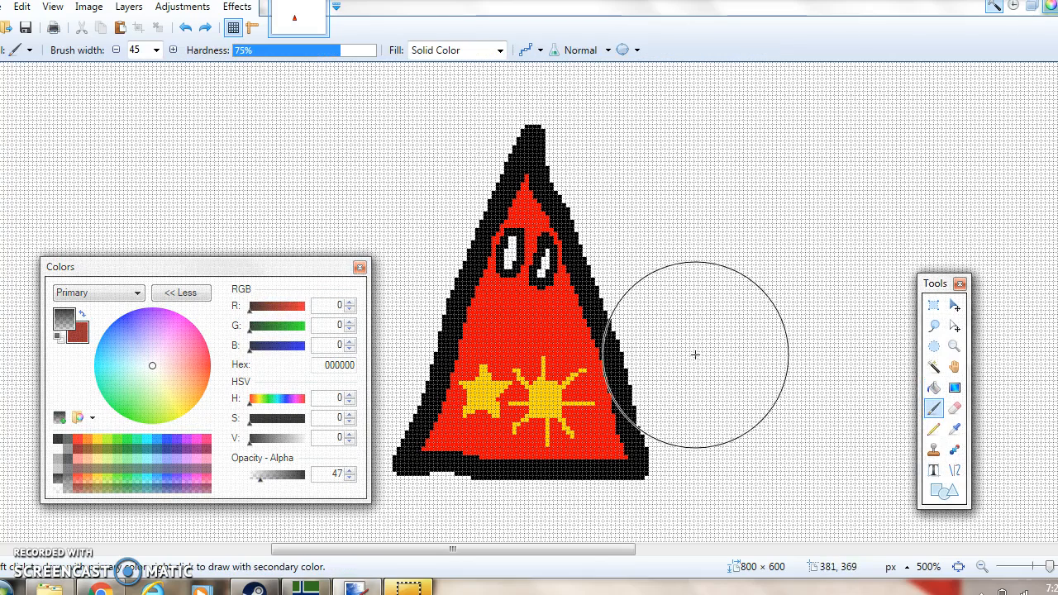
{"action": "mouse_move", "coordinate": [621, 244]}
{"action": "left_mouse_down"}
{"action": "mouse_move", "coordinate": [564, 413]}
{"action": "mouse_move", "coordinate": [539, 433]}
{"action": "mouse_move", "coordinate": [512, 508]}
{"action": "left_mouse_up"}
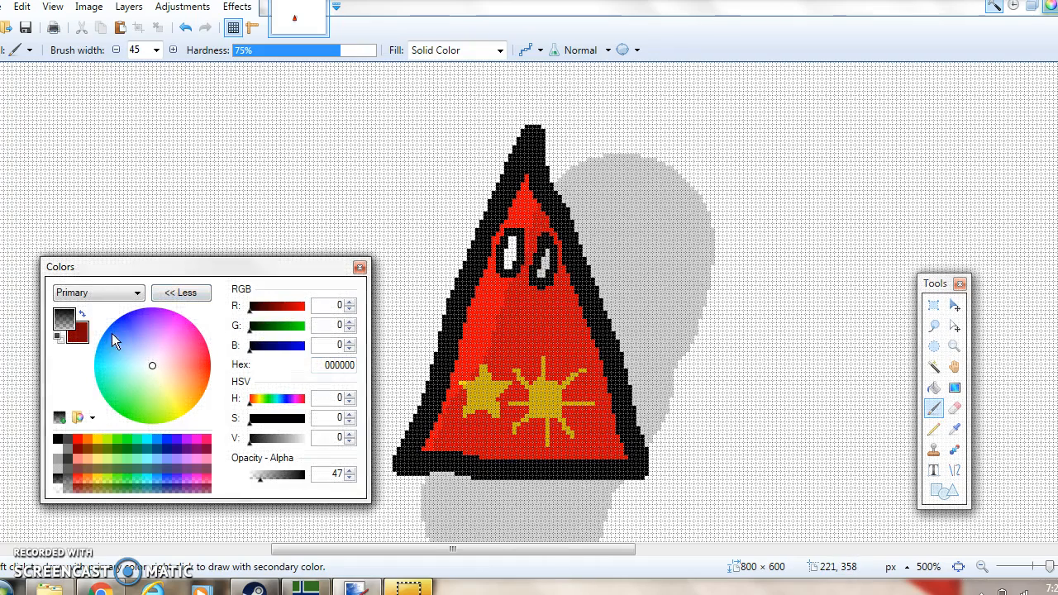
{"action": "mouse_move", "coordinate": [648, 289]}
{"action": "left_mouse_down"}
{"action": "mouse_move", "coordinate": [590, 413]}
{"action": "mouse_move", "coordinate": [562, 511]}
{"action": "mouse_move", "coordinate": [667, 370]}
{"action": "mouse_move", "coordinate": [645, 316]}
{"action": "mouse_move", "coordinate": [605, 474]}
{"action": "mouse_move", "coordinate": [674, 391]}
{"action": "mouse_move", "coordinate": [662, 428]}
{"action": "left_mouse_up"}
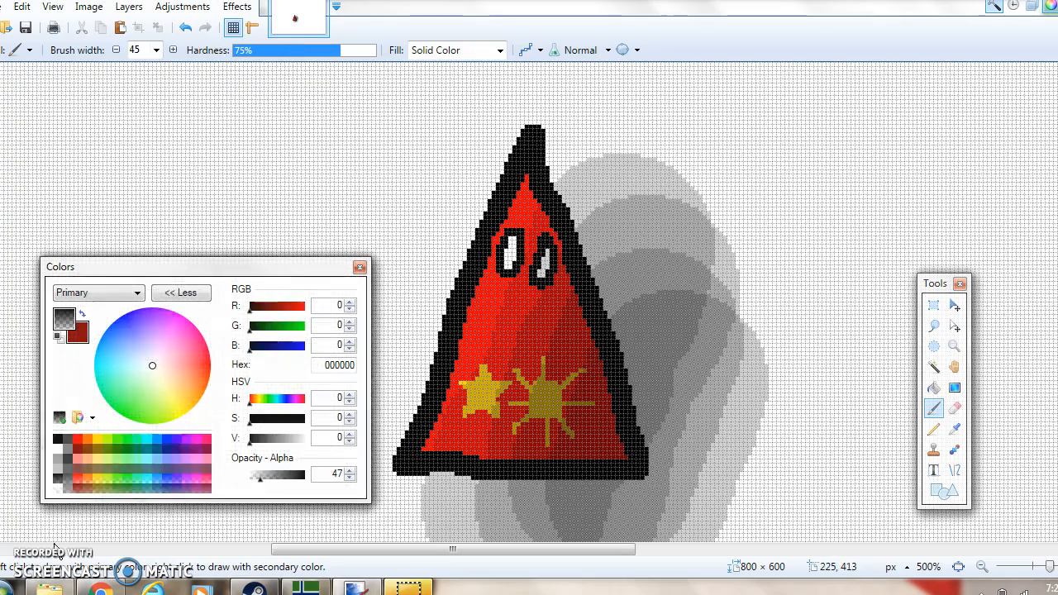
Step: Fill the lightest grey band above the shadow with white, try the next band at 15% tolerance and undo that fill
{"action": "scroll", "coordinate": [695, 388], "scroll_direction": "down", "scroll_amount": 1}
{"action": "scroll", "coordinate": [695, 388], "scroll_direction": "up", "scroll_amount": 1}
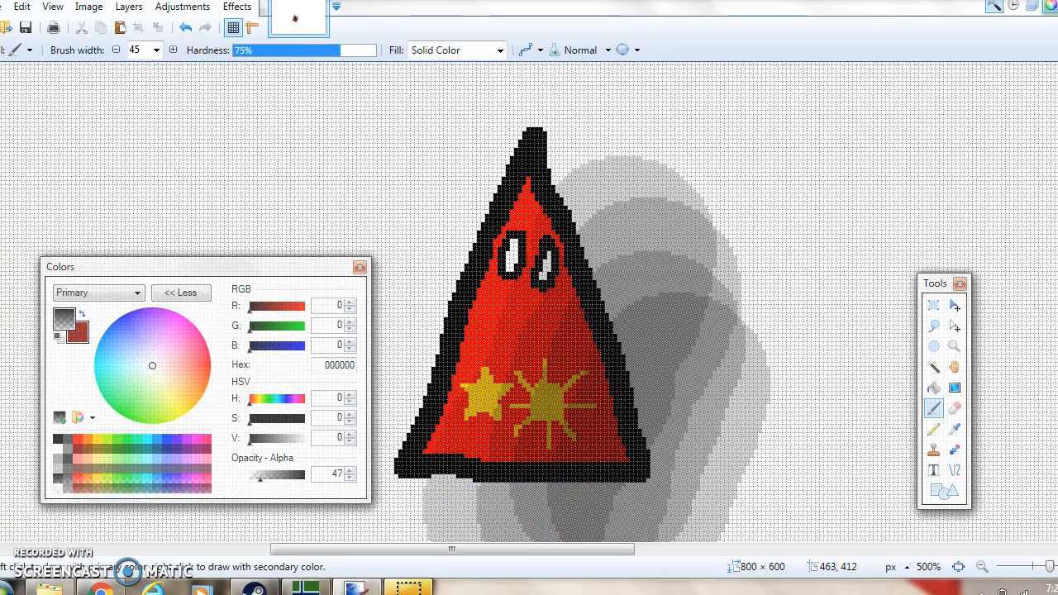
{"action": "left_click", "coordinate": [934, 386]}
{"action": "left_click", "coordinate": [60, 451]}
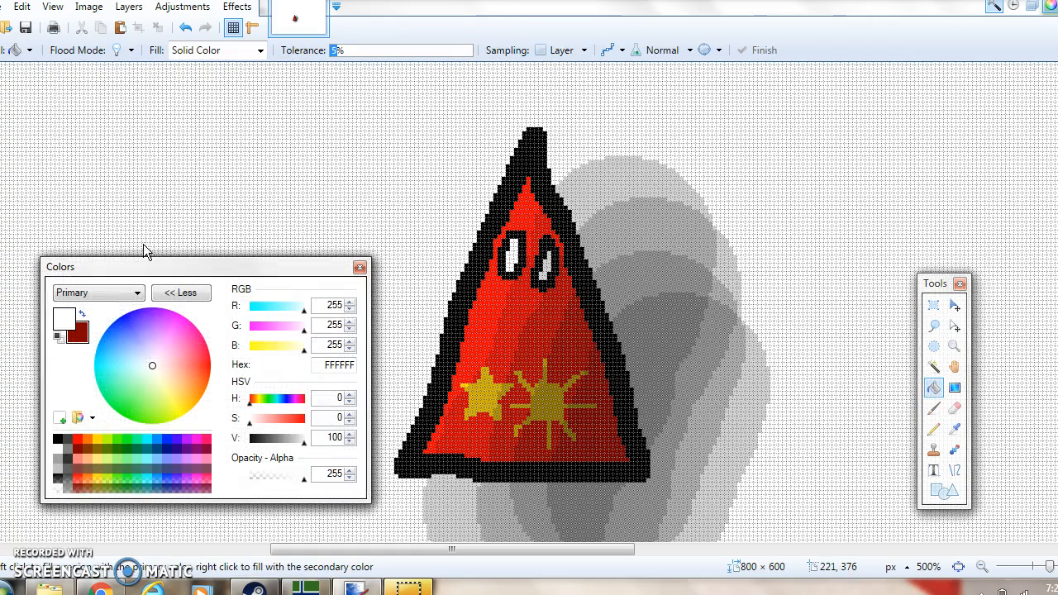
{"action": "left_click", "coordinate": [625, 194]}
{"action": "left_click", "coordinate": [657, 232]}
{"action": "left_click", "coordinate": [729, 258]}
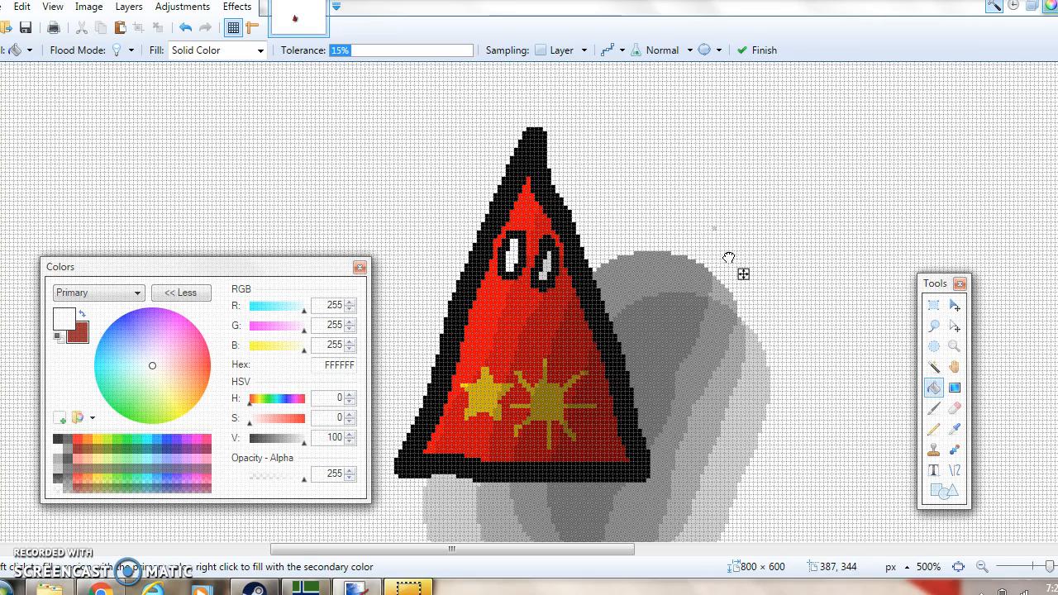
{"action": "left_click", "coordinate": [187, 30]}
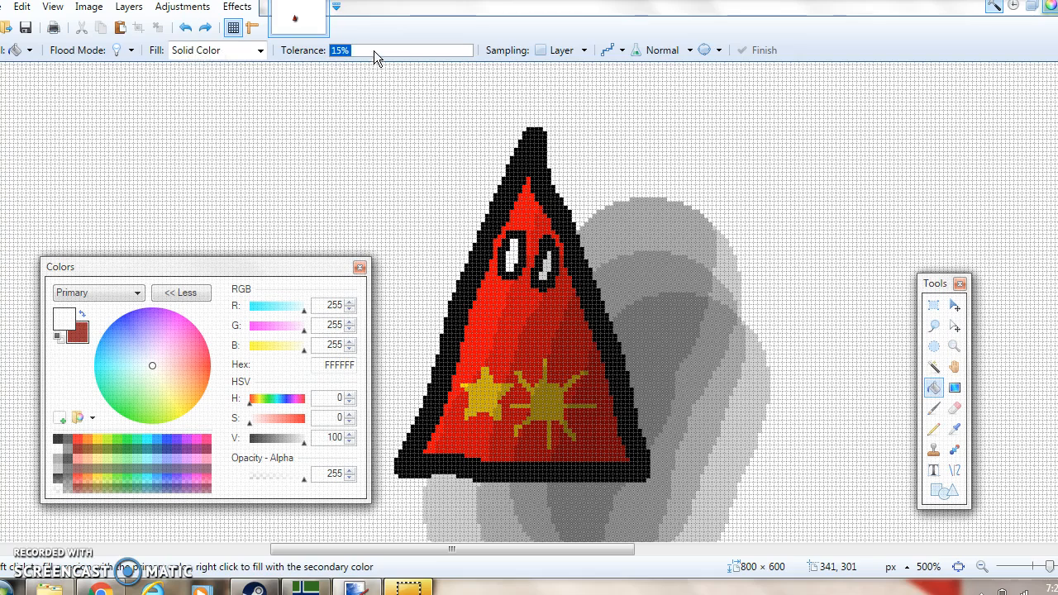
Step: Set the fill tolerance to 40% and fill all remaining grey shading outside the triangle with white
{"action": "left_click", "coordinate": [616, 198]}
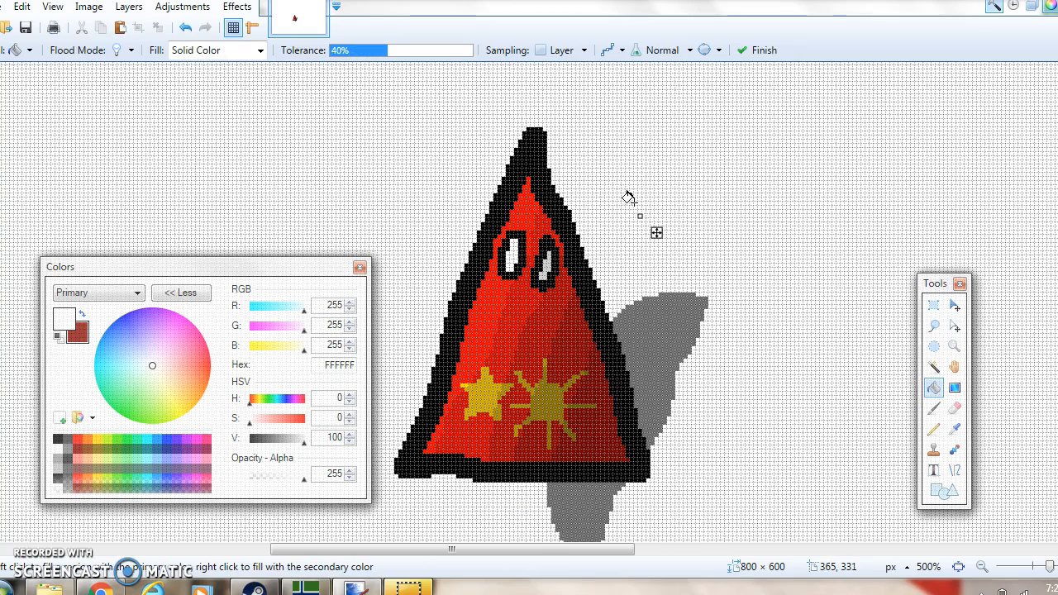
{"action": "scroll", "coordinate": [629, 198], "scroll_direction": "down", "scroll_amount": 3}
{"action": "left_click", "coordinate": [647, 183]}
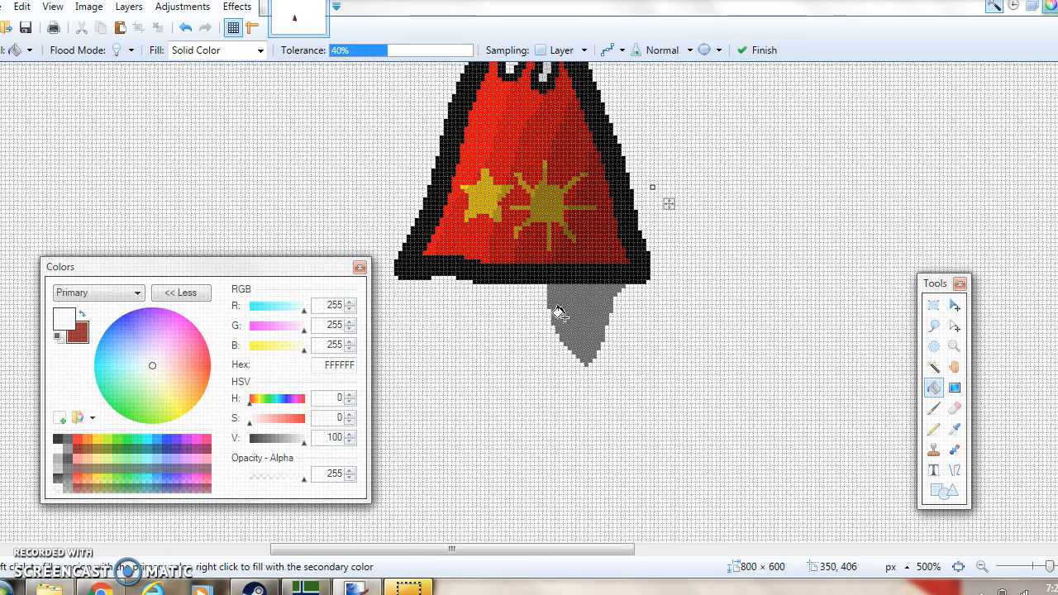
{"action": "left_click", "coordinate": [609, 299]}
{"action": "scroll", "coordinate": [875, 517], "scroll_direction": "up", "scroll_amount": 3}
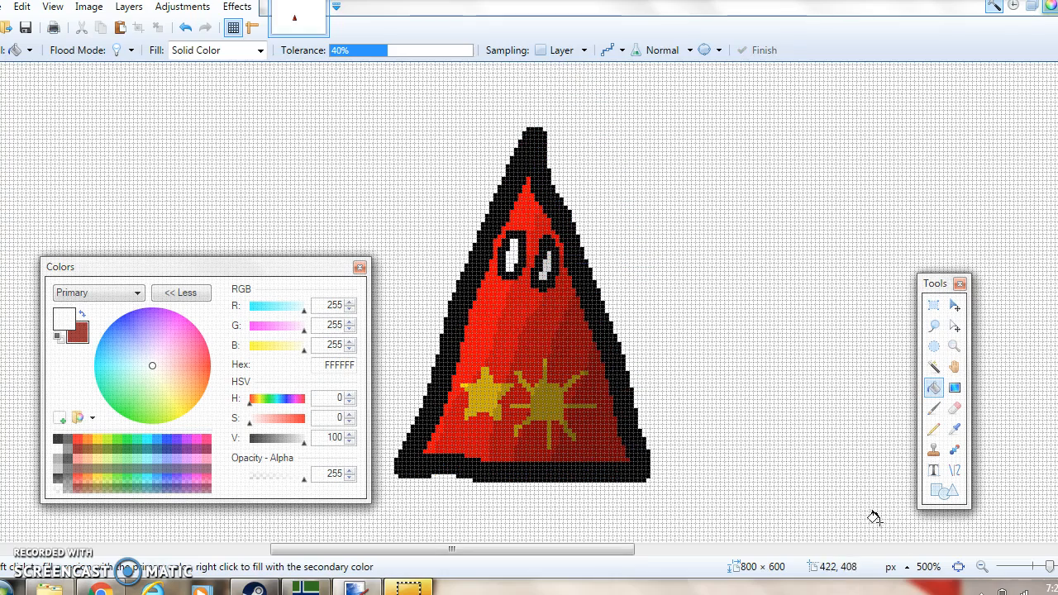
Step: Set the Paintbrush to black with brush width 2 and draw a short curved speech line rising beside the triangle's upper right edge
{"action": "left_click", "coordinate": [1056, 567]}
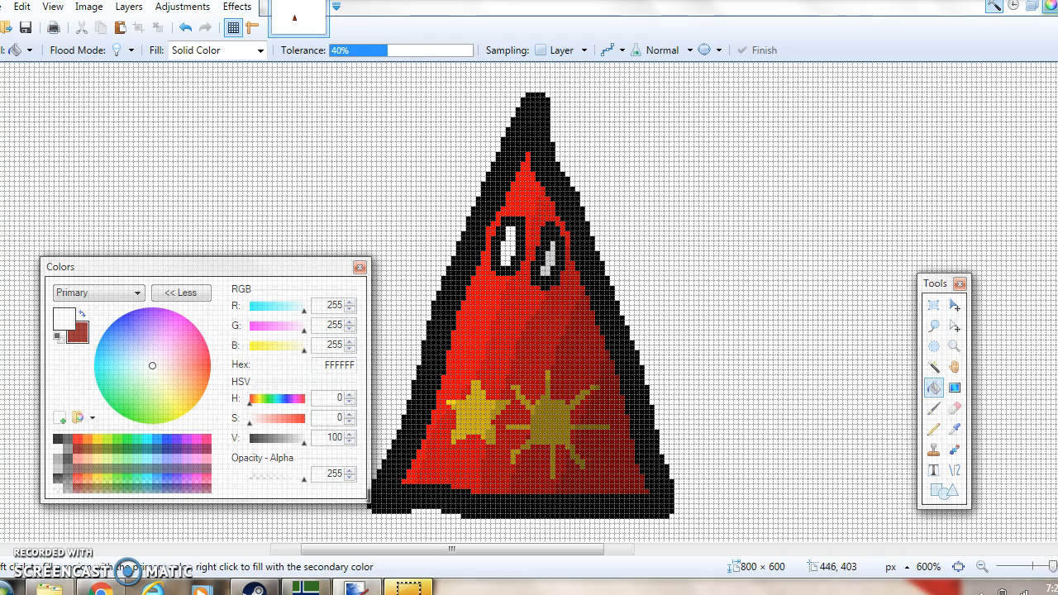
{"action": "left_click", "coordinate": [57, 440]}
{"action": "left_click", "coordinate": [934, 409]}
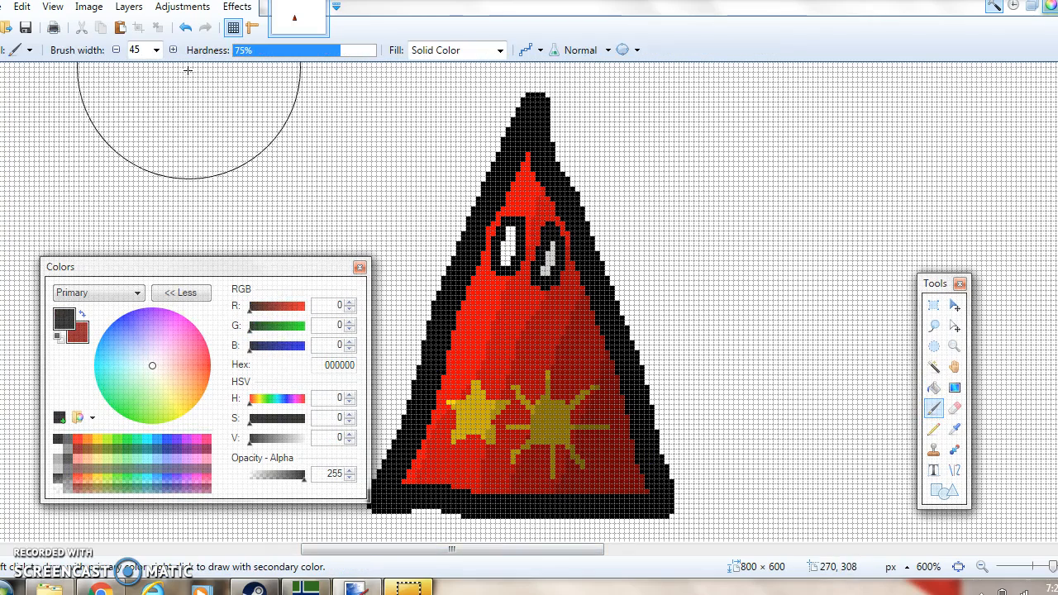
{"action": "left_click", "coordinate": [155, 50]}
{"action": "scroll", "coordinate": [157, 124], "scroll_direction": "up", "scroll_amount": 5}
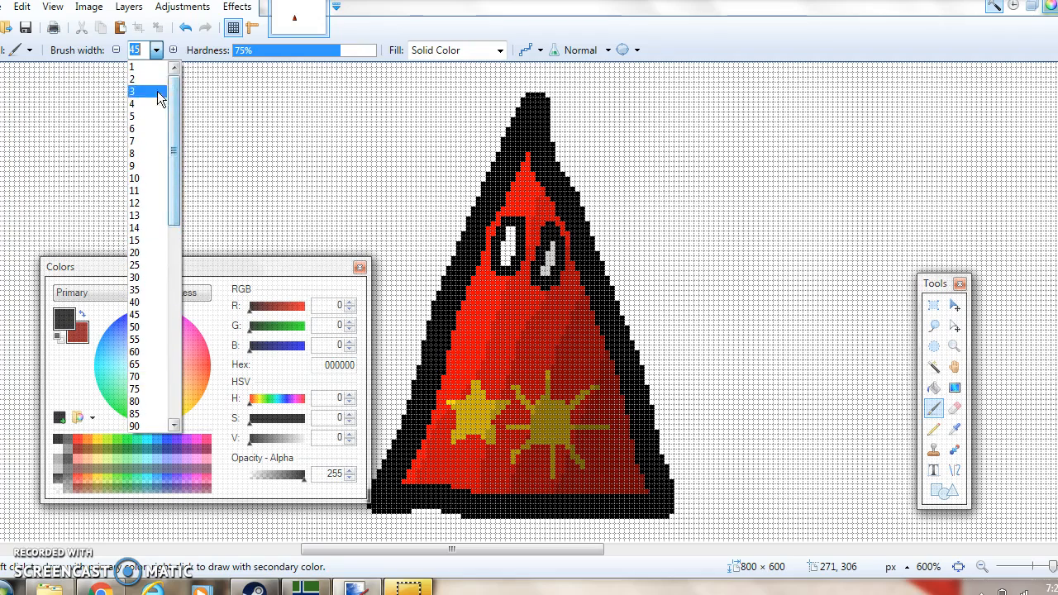
{"action": "left_click", "coordinate": [157, 115]}
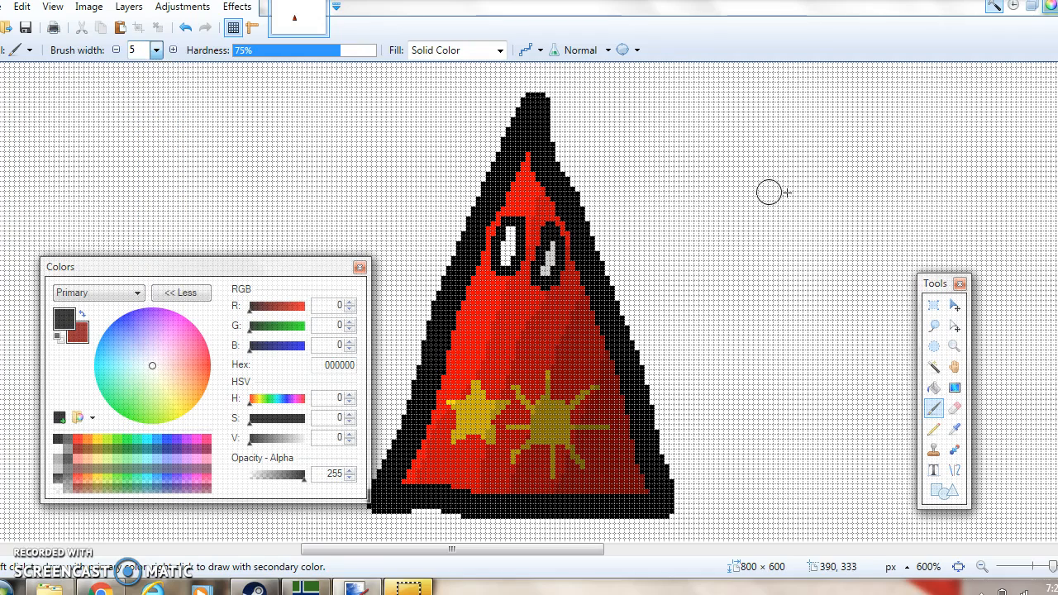
{"action": "left_click", "coordinate": [155, 50]}
{"action": "scroll", "coordinate": [169, 108], "scroll_direction": "up", "scroll_amount": 3}
{"action": "left_click", "coordinate": [160, 83]}
{"action": "type", "text": "2"}
{"action": "scroll", "coordinate": [599, 248], "scroll_direction": "up", "scroll_amount": 3}
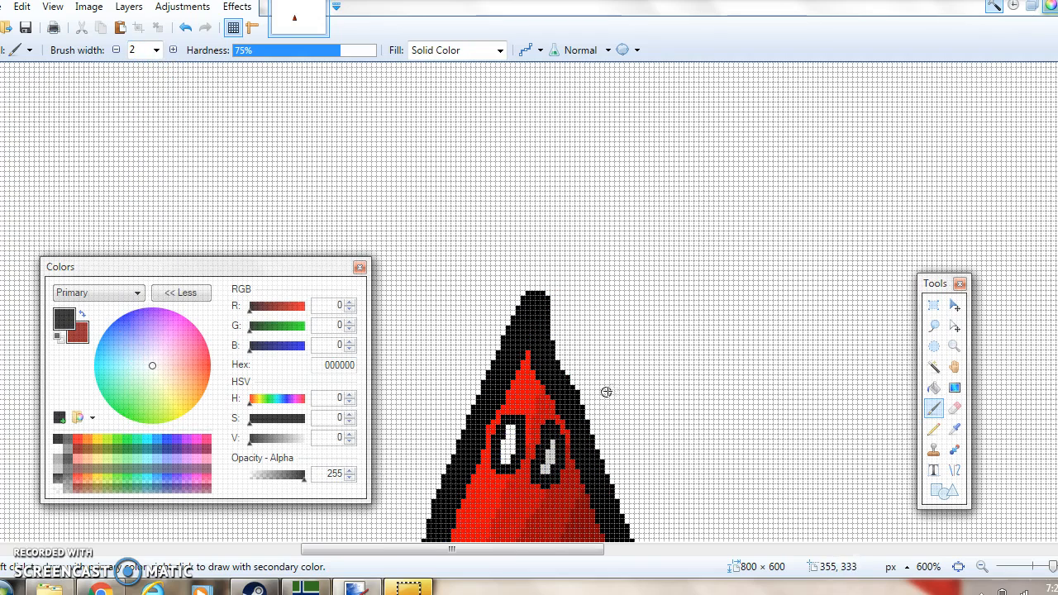
{"action": "left_click_drag", "start_coordinate": [596, 402], "coordinate": [614, 318]}
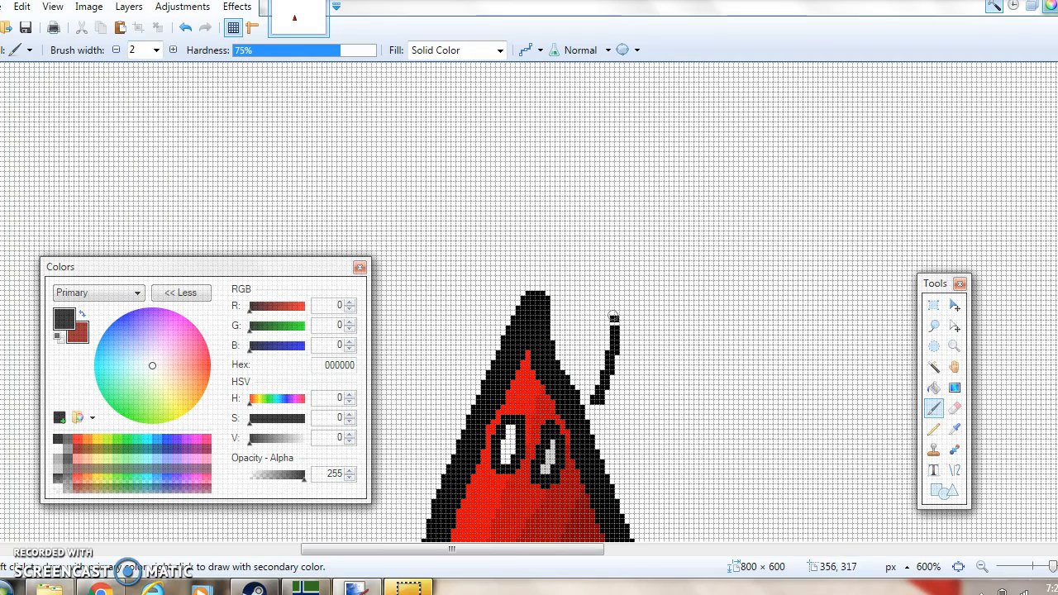
Step: Add the text "Hello friend." in Calibri 12 above the triangle
{"action": "left_click", "coordinate": [934, 470]}
{"action": "left_click", "coordinate": [237, 146]}
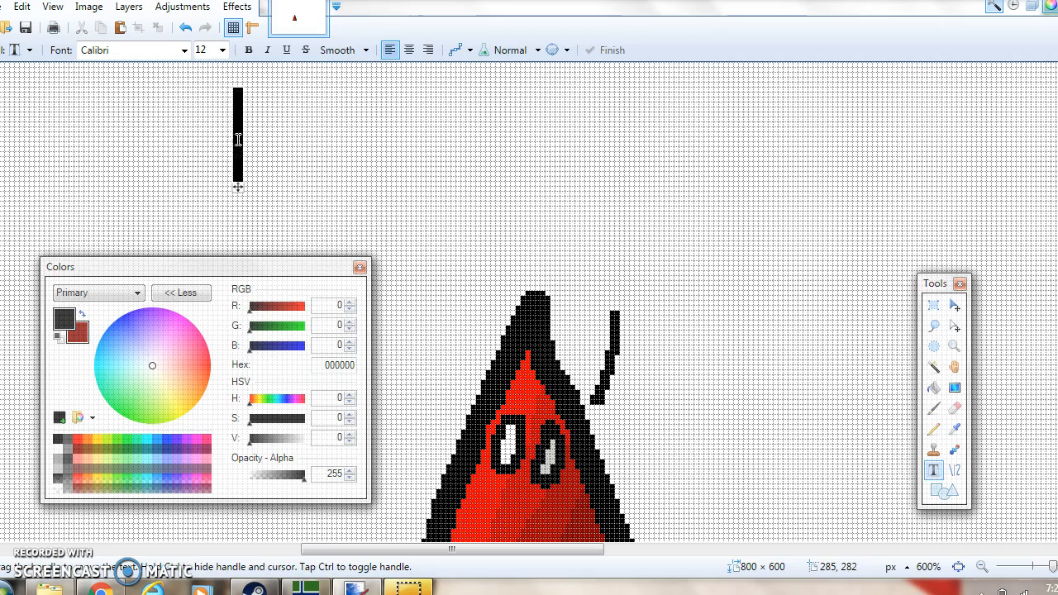
{"action": "scroll", "coordinate": [427, 142], "scroll_direction": "down", "scroll_amount": 2}
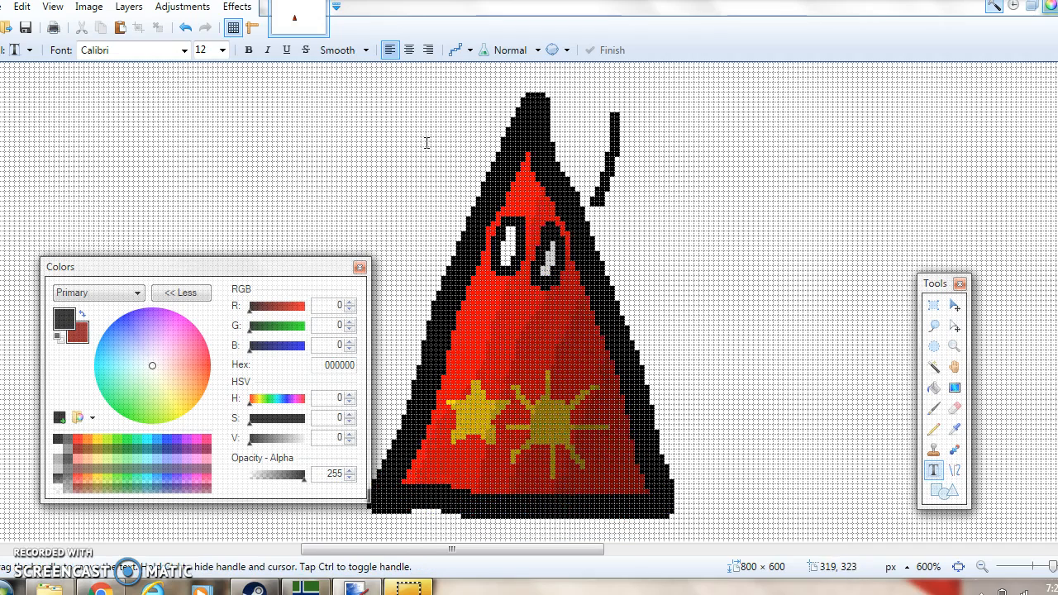
{"action": "scroll", "coordinate": [436, 143], "scroll_direction": "up", "scroll_amount": 2}
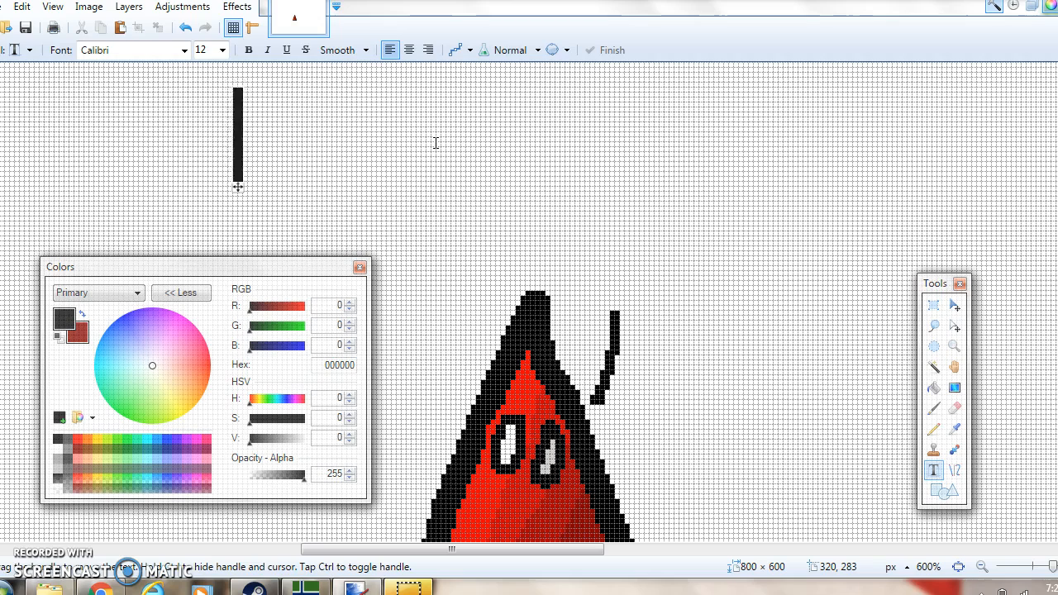
{"action": "type", "text": "o firend"}
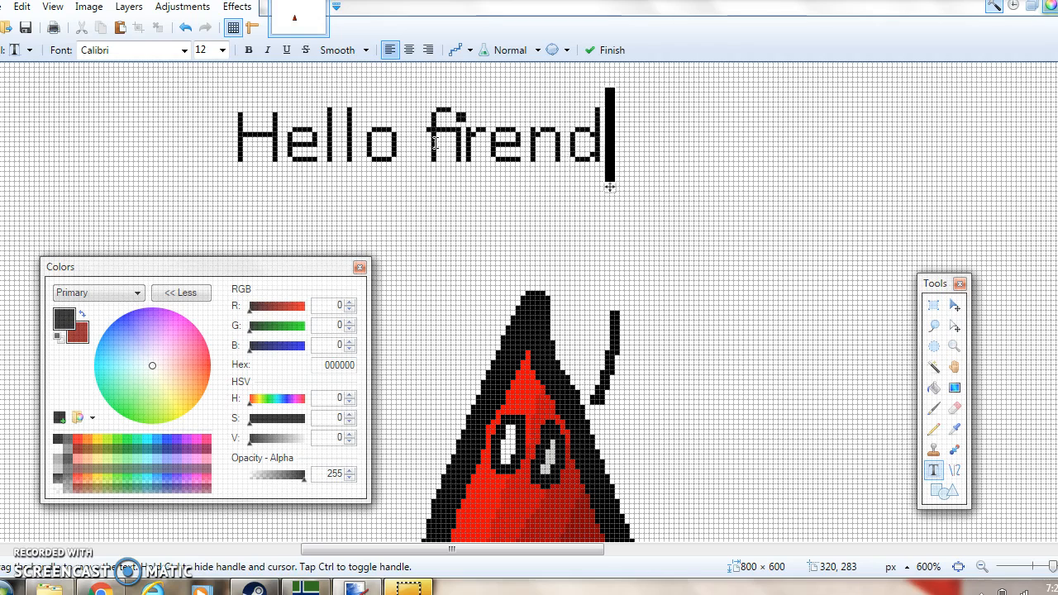
{"action": "key", "text": "BackSpace"}
{"action": "key", "text": "BackSpace"}
{"action": "key", "text": "Left"}
{"action": "key", "text": "BackSpace"}
{"action": "key", "text": "Delete"}
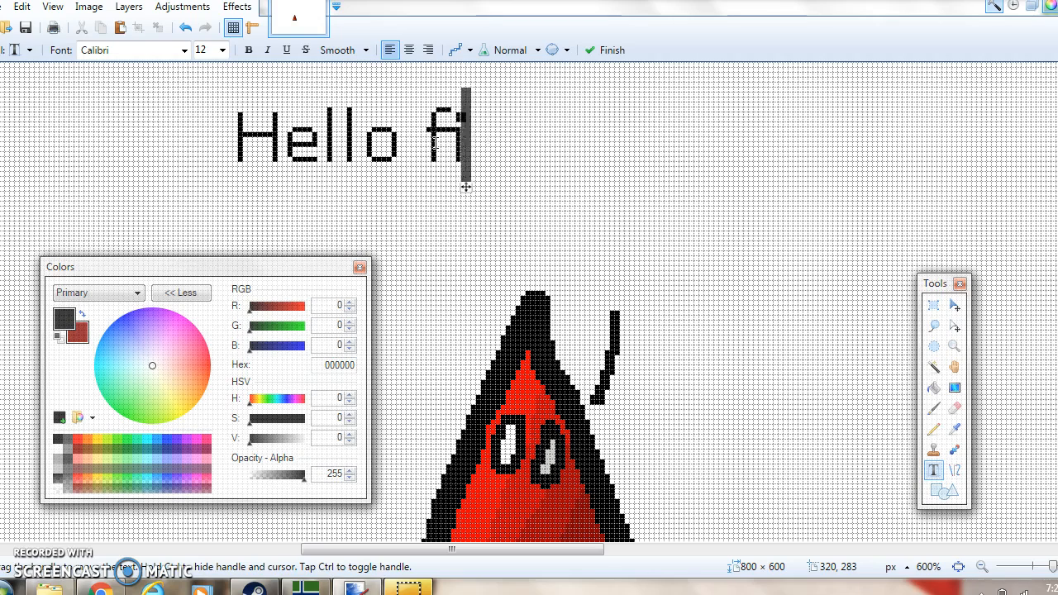
{"action": "key", "text": "BackSpace"}
{"action": "type", "text": "riend."}
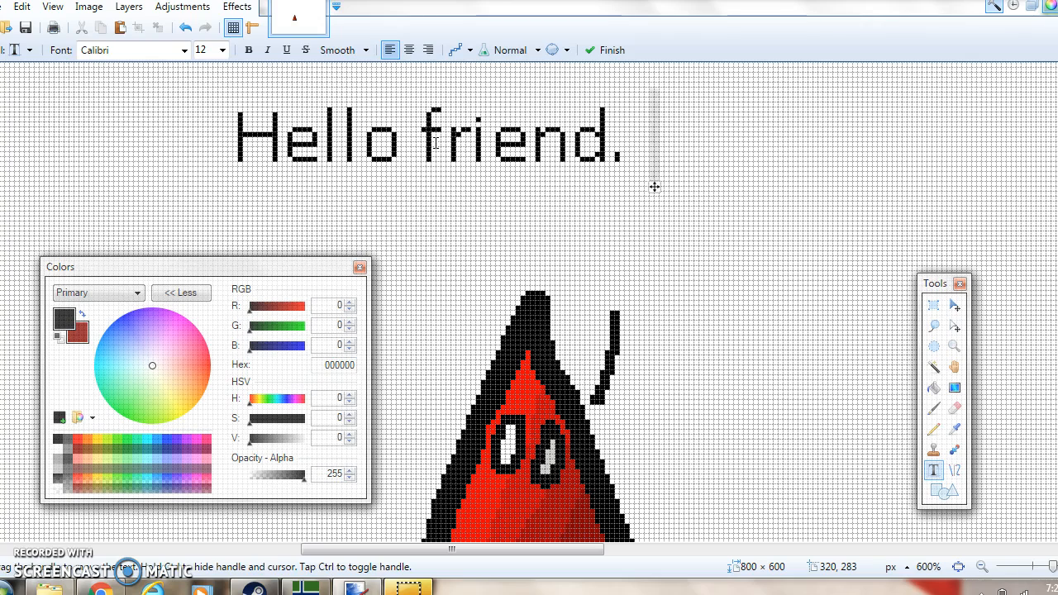
Step: Continue the dialogue after "Hello friend." with "How are" and put "you?" on a second line
{"action": "type", "text": " How are"}
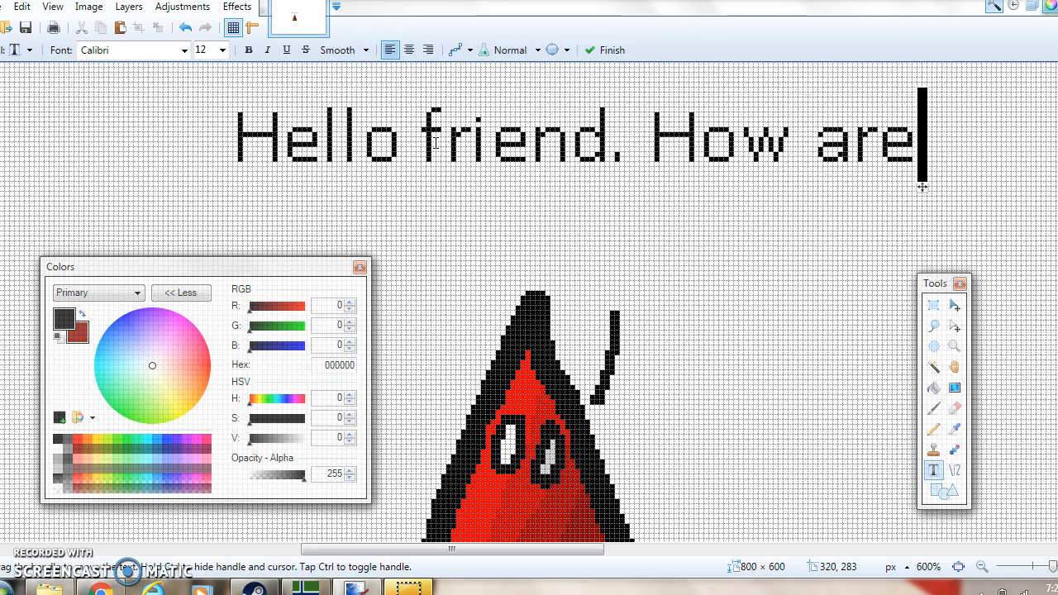
{"action": "key", "text": "Return"}
{"action": "type", "text": "you."}
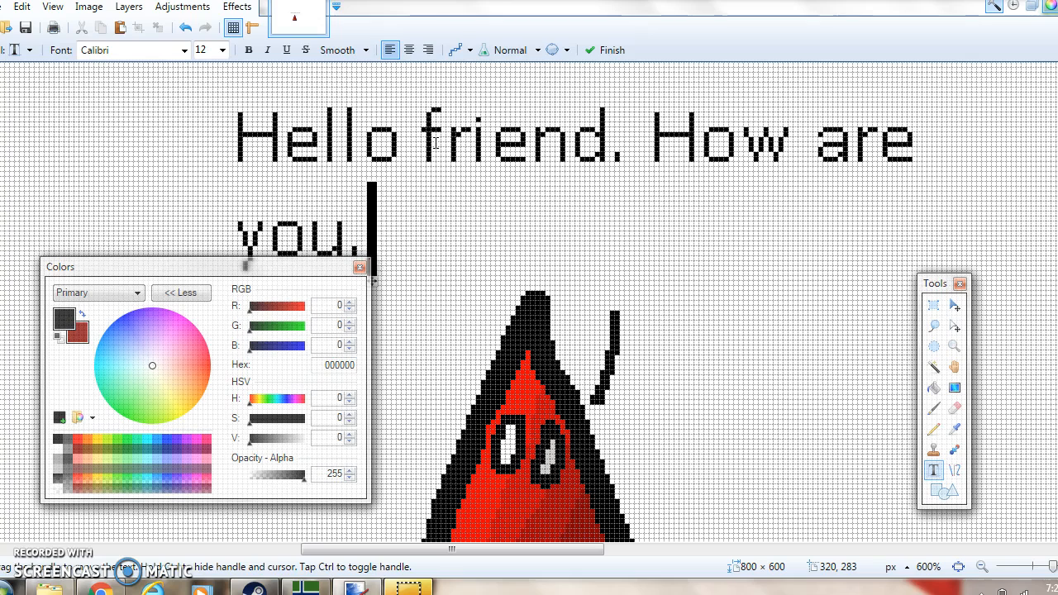
{"action": "key", "text": "BackSpace"}
{"action": "type", "text": "?"}
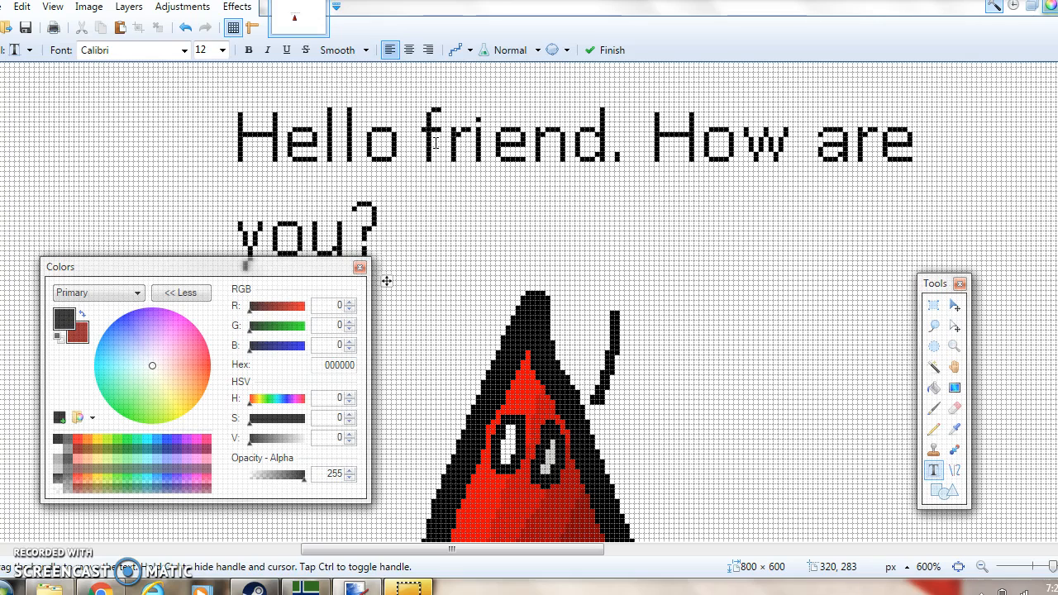
Step: Delete the whole "Hello friend. How are you?" text
{"action": "key", "text": "BackSpace"}
{"action": "key", "text": "BackSpace"}
{"action": "key", "text": "BackSpace"}
{"action": "key", "text": "BackSpace"}
{"action": "key", "text": "BackSpace"}
{"action": "key", "text": "BackSpace"}
{"action": "key", "text": "BackSpace"}
{"action": "key", "text": "BackSpace"}
{"action": "key", "text": "BackSpace"}
{"action": "key", "text": "BackSpace"}
{"action": "key", "text": "BackSpace"}
{"action": "key", "text": "BackSpace"}
{"action": "key", "text": "BackSpace"}
{"action": "key", "text": "BackSpace"}
{"action": "key", "text": "BackSpace"}
{"action": "key", "text": "BackSpace"}
{"action": "key", "text": "BackSpace"}
{"action": "key", "text": "BackSpace"}
{"action": "key", "text": "BackSpace"}
{"action": "key", "text": "BackSpace"}
{"action": "key", "text": "BackSpace"}
{"action": "key", "text": "BackSpace"}
{"action": "key", "text": "BackSpace"}
{"action": "key", "text": "BackSpace"}
{"action": "key", "text": "BackSpace"}
{"action": "key", "text": "BackSpace"}
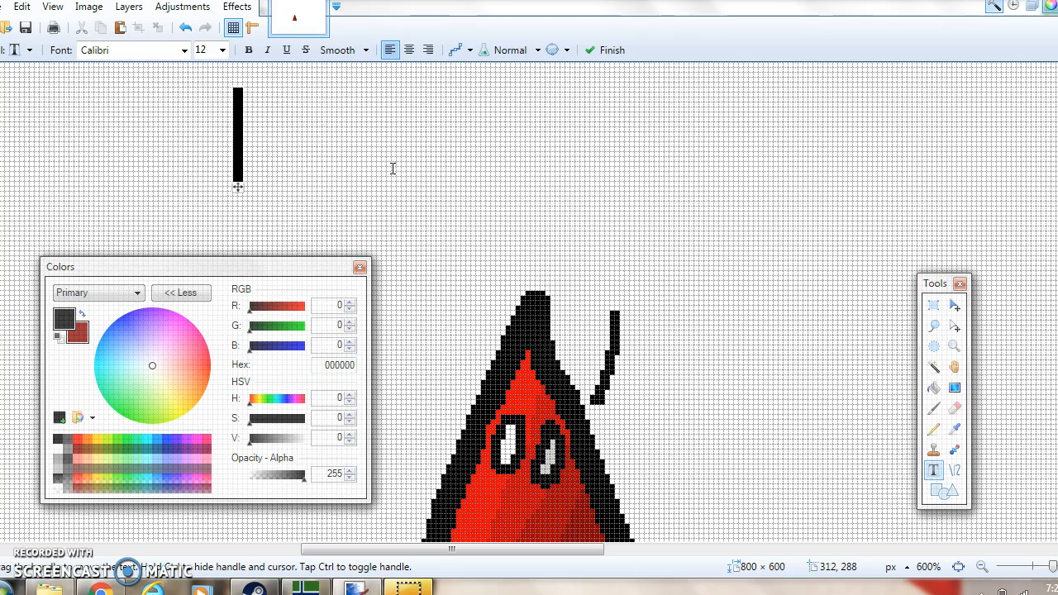
Step: Write the accented greeting "Ello frien." above the triangle
{"action": "type", "text": "Ello frien"}
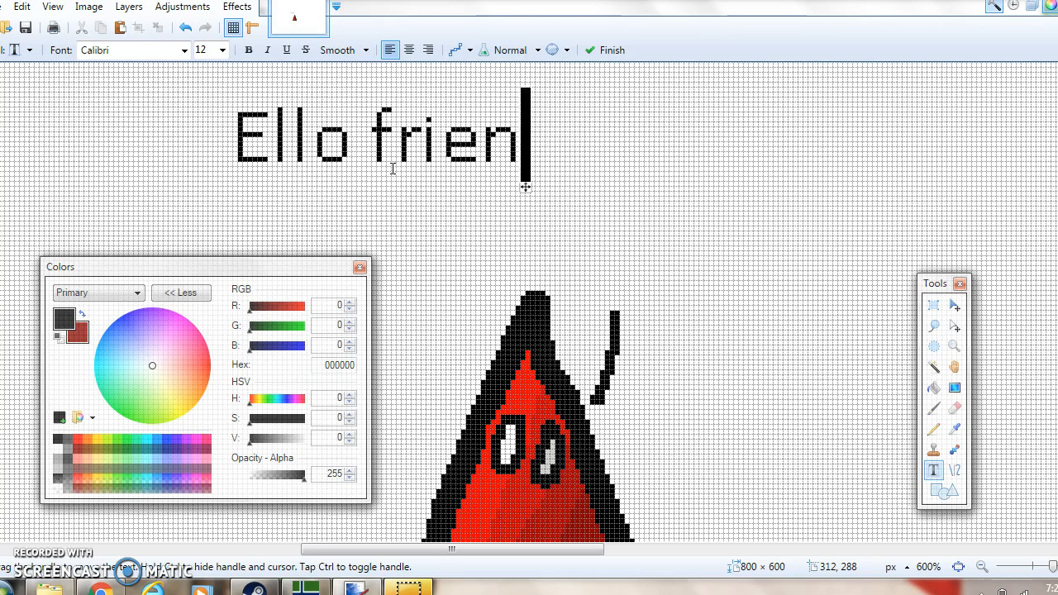
{"action": "type", "text": "/"}
{"action": "key", "text": "BackSpace"}
{"action": "key", "text": "BackSpace"}
{"action": "type", "text": "."}
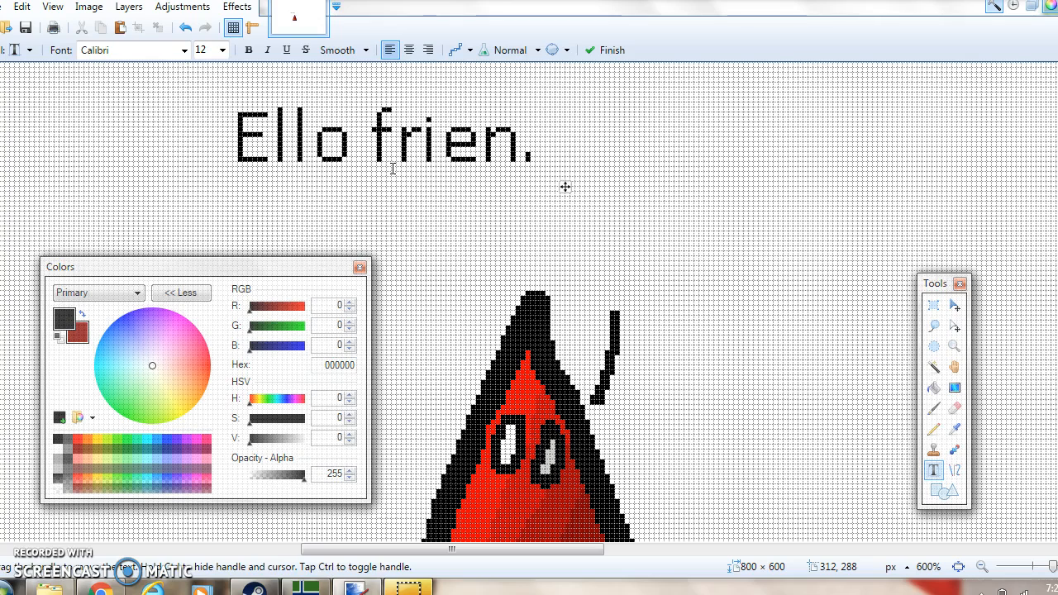
Step: Continue the accented greeting with "Hew aaw" and put "yu?" on a second line
{"action": "type", "text": " Hew ar"}
{"action": "key", "text": "BackSpace"}
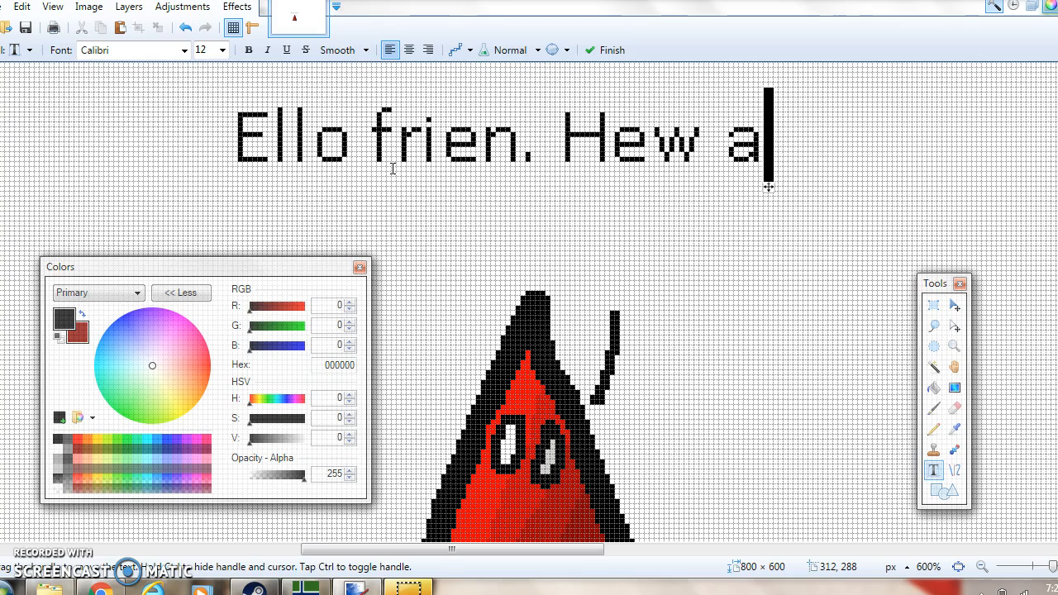
{"action": "type", "text": "aw"}
{"action": "key", "text": "Return"}
{"action": "type", "text": "ye"}
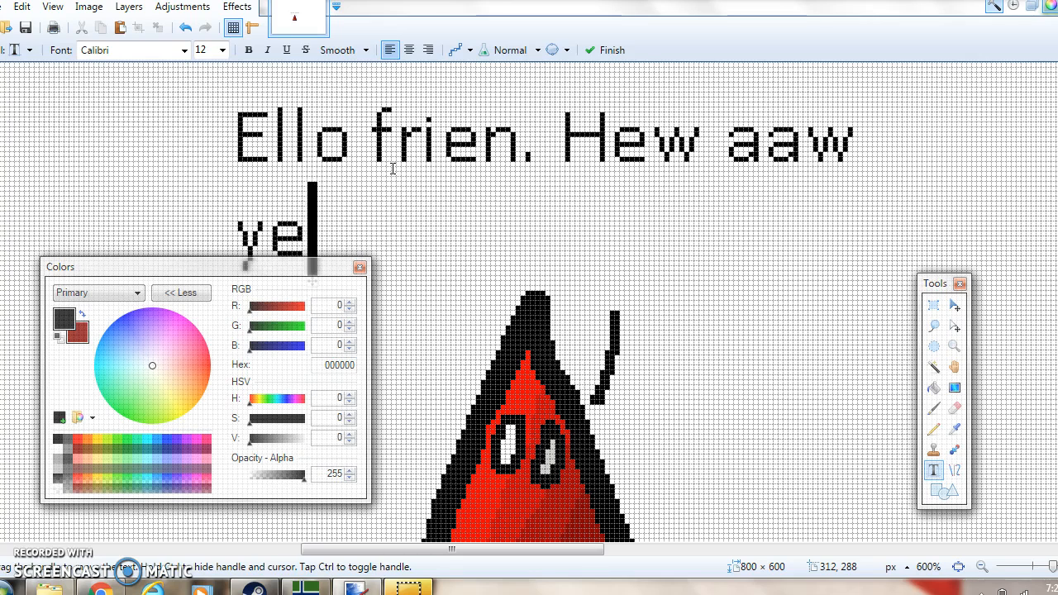
{"action": "key", "text": "BackSpace"}
{"action": "type", "text": "u?"}
Step: Delete the entire accented greeting above the triangle
{"action": "key", "text": "BackSpace"}
{"action": "key", "text": "BackSpace"}
{"action": "key", "text": "BackSpace"}
{"action": "key", "text": "BackSpace"}
{"action": "key", "text": "BackSpace"}
{"action": "key", "text": "BackSpace"}
{"action": "key", "text": "BackSpace"}
{"action": "key", "text": "BackSpace"}
{"action": "key", "text": "BackSpace"}
{"action": "key", "text": "BackSpace"}
{"action": "key", "text": "BackSpace"}
{"action": "key", "text": "BackSpace"}
{"action": "key", "text": "BackSpace"}
{"action": "key", "text": "BackSpace"}
{"action": "key", "text": "BackSpace"}
{"action": "key", "text": "BackSpace"}
{"action": "key", "text": "BackSpace"}
{"action": "key", "text": "BackSpace"}
{"action": "key", "text": "BackSpace"}
{"action": "key", "text": "BackSpace"}
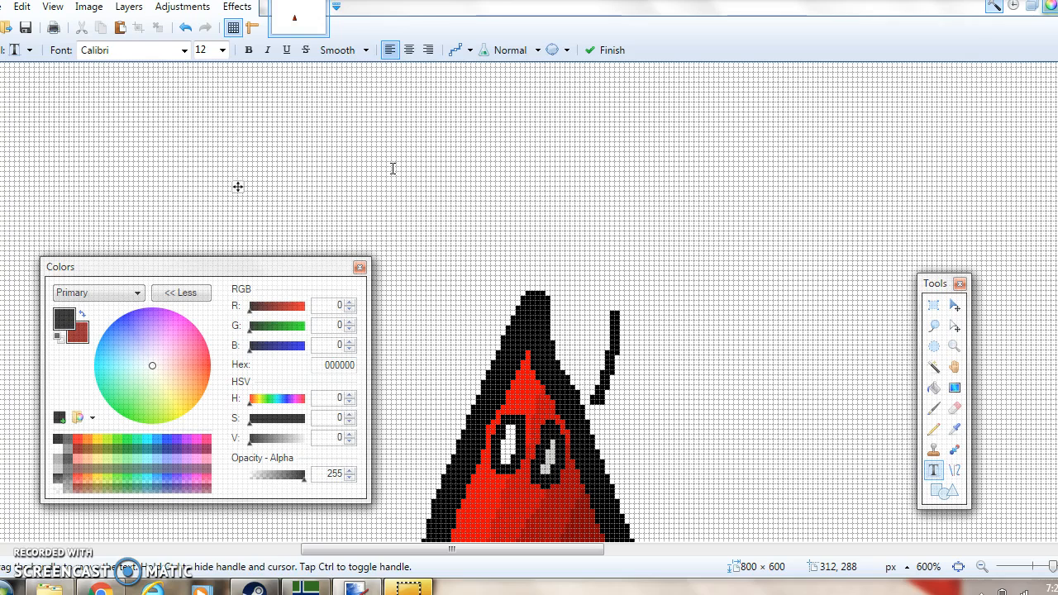
{"action": "key", "text": "BackSpace"}
Step: Write the dialogue "Why aah ru in house?" above the triangle
{"action": "type", "text": "W"}
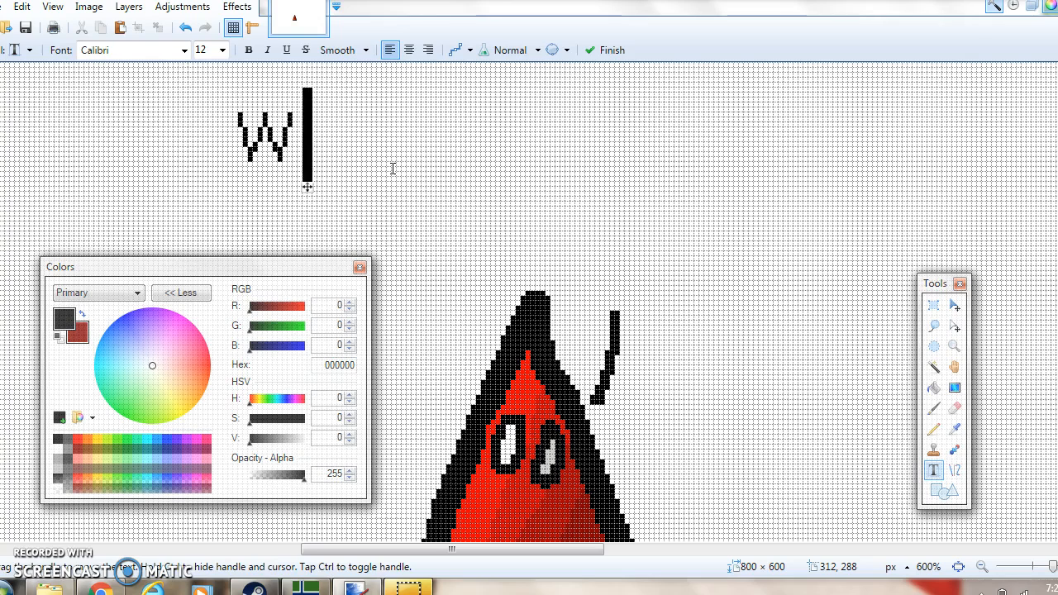
{"action": "type", "text": "hy are"}
{"action": "key", "text": "BackSpace"}
{"action": "key", "text": "BackSpace"}
{"action": "type", "text": "ah"}
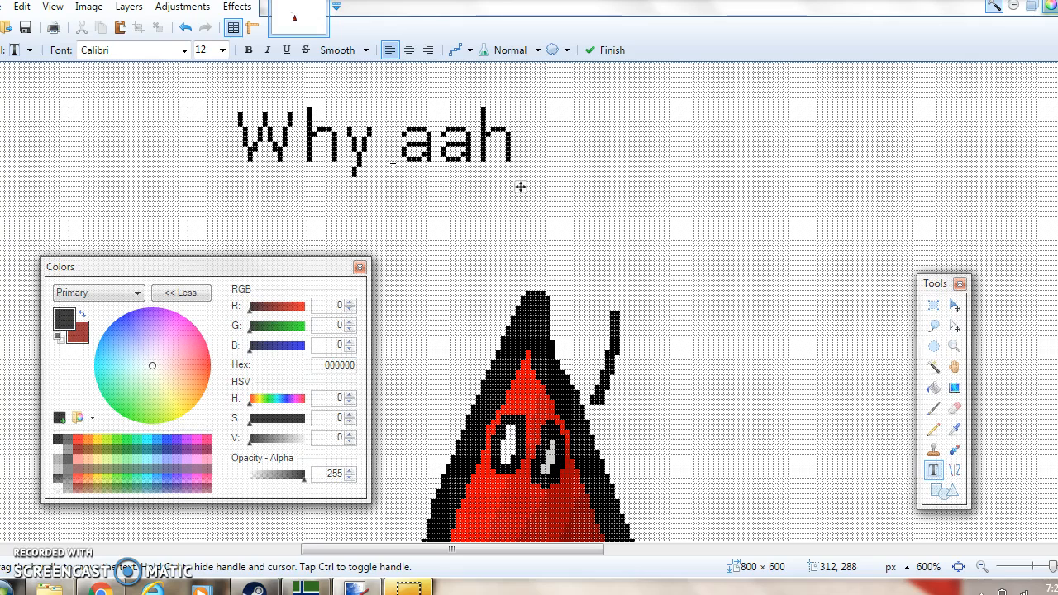
{"action": "type", "text": " ru in"}
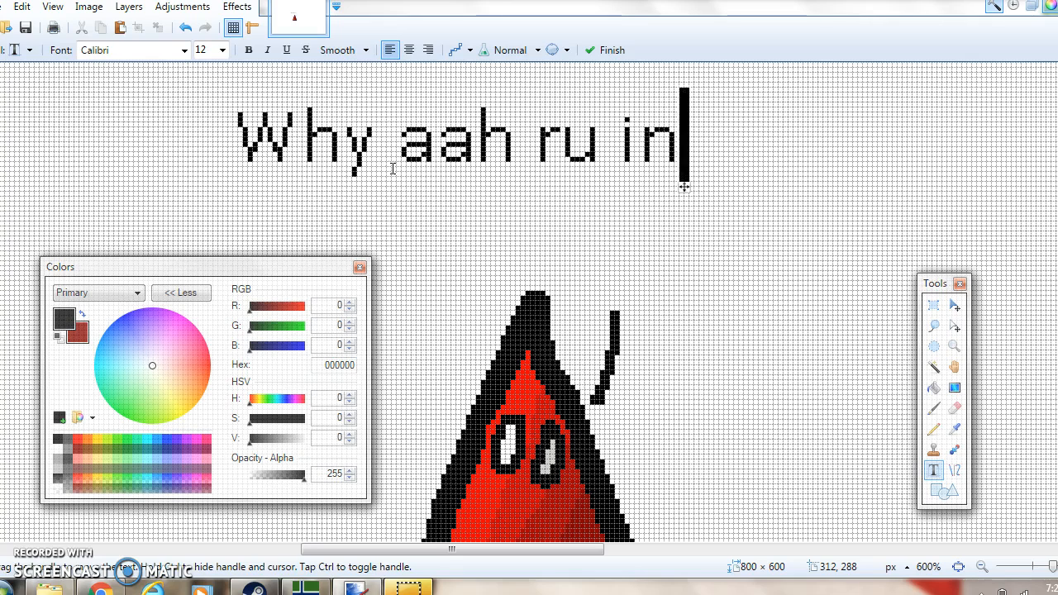
{"action": "key", "text": "BackSpace"}
{"action": "type", "text": "n mi"}
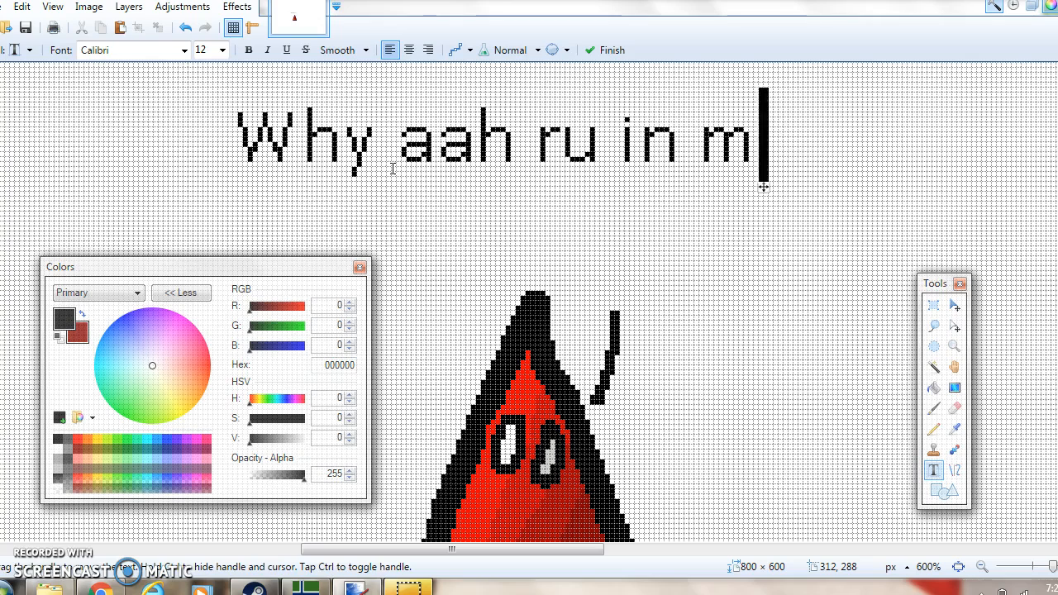
{"action": "key", "text": "BackSpace"}
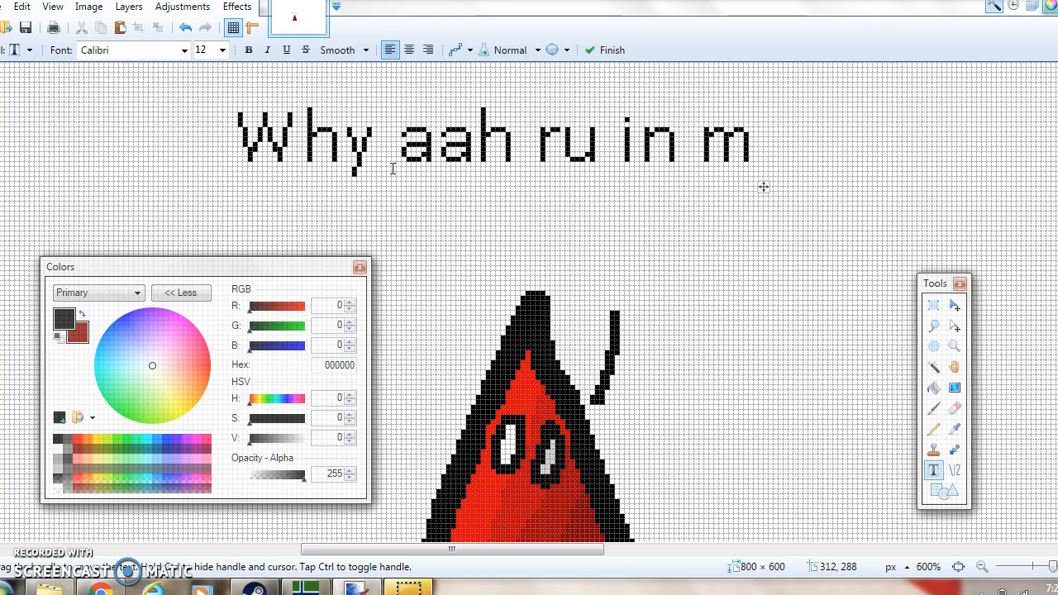
{"action": "key", "text": "BackSpace"}
{"action": "key", "text": "BackSpace"}
{"action": "type", "text": "house?"}
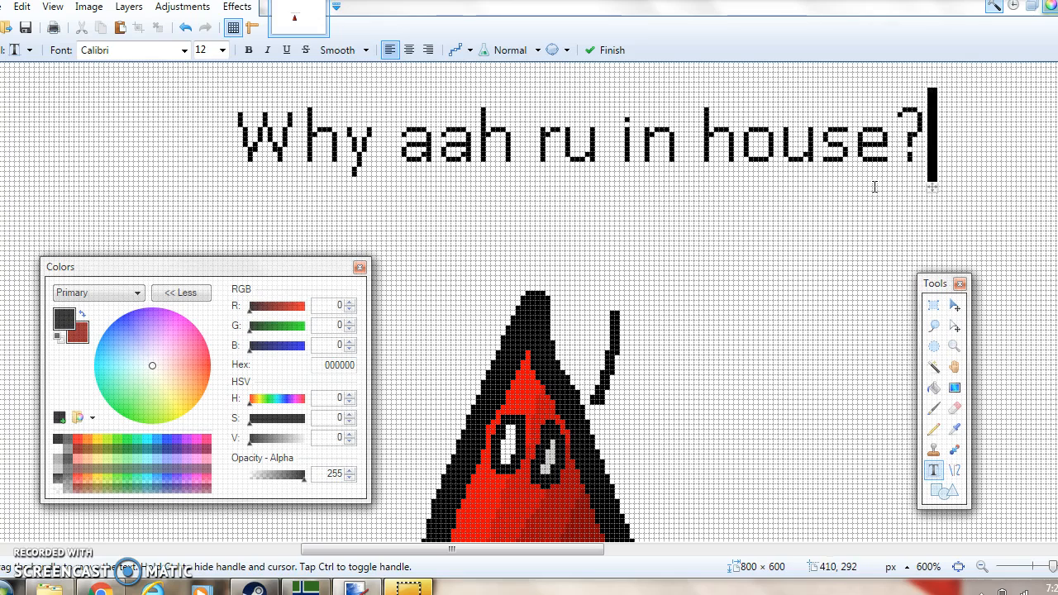
Step: Move the dialogue text down closer to the triangle's tip and commit it to the canvas
{"action": "left_click_drag", "start_coordinate": [933, 189], "coordinate": [932, 249]}
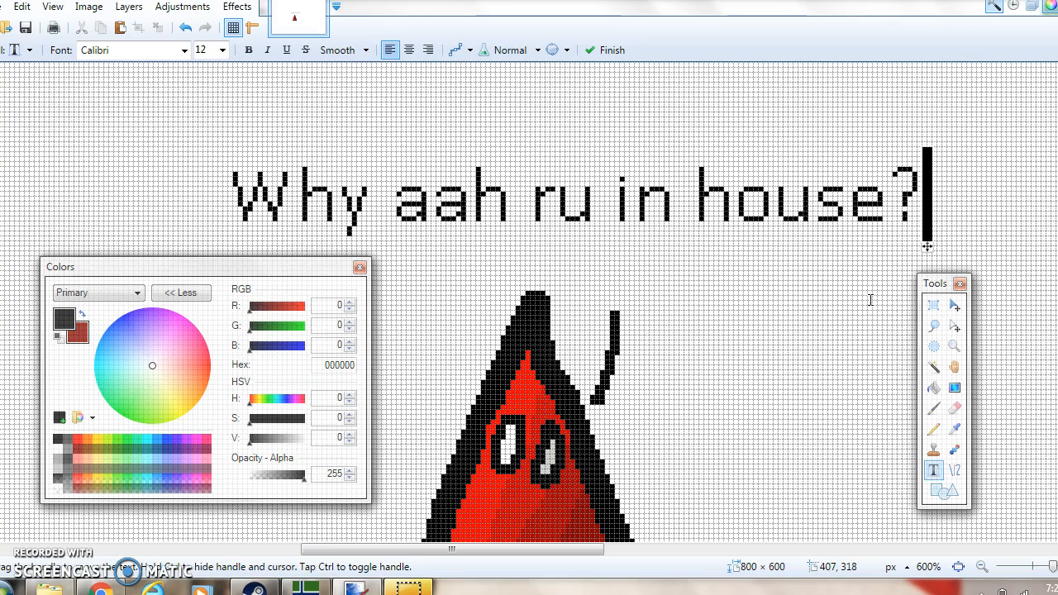
{"action": "left_click", "coordinate": [840, 354]}
{"action": "left_click", "coordinate": [649, 422]}
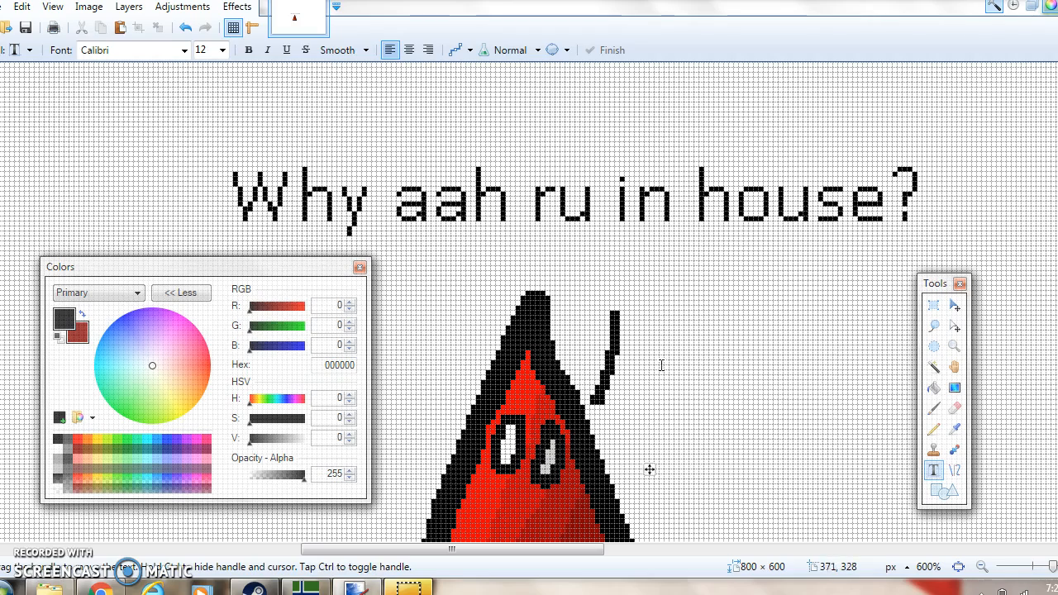
Step: Undo the "Why aah ru in house?" text
{"action": "scroll", "coordinate": [761, 456], "scroll_direction": "down", "scroll_amount": 3}
{"action": "scroll", "coordinate": [760, 453], "scroll_direction": "up", "scroll_amount": 2}
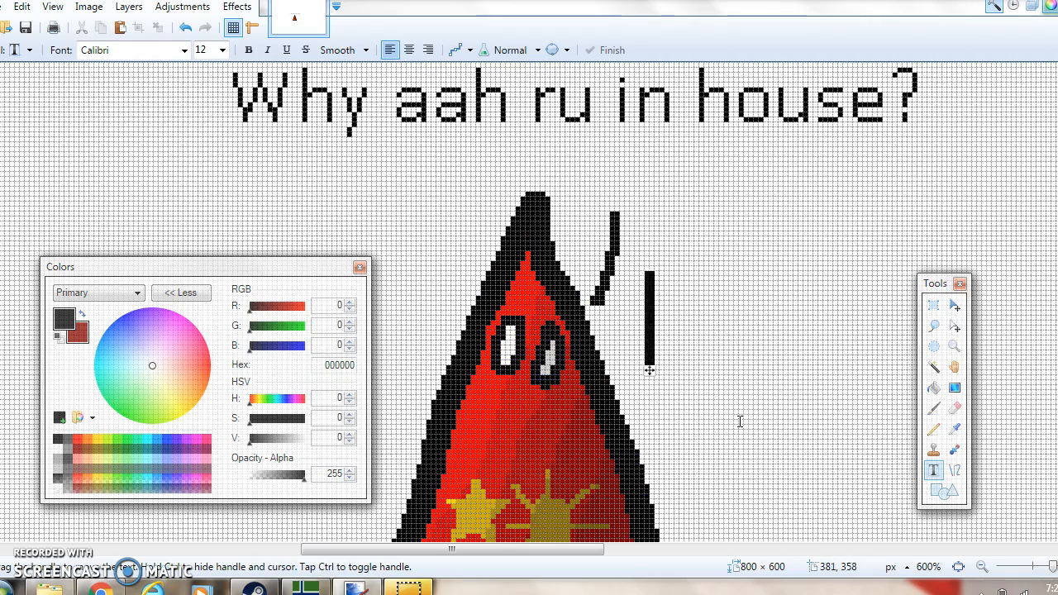
{"action": "left_click", "coordinate": [193, 30]}
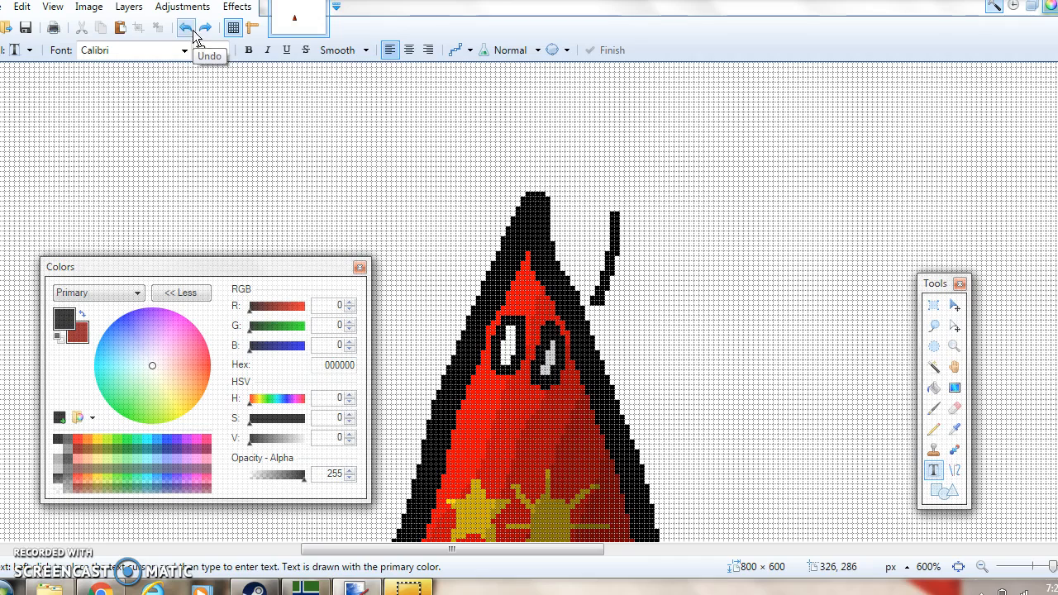
Step: Start a new dialogue line above the triangle with the words "Wi ah yu"
{"action": "scroll", "coordinate": [335, 161], "scroll_direction": "up", "scroll_amount": 2}
{"action": "left_click", "coordinate": [310, 230]}
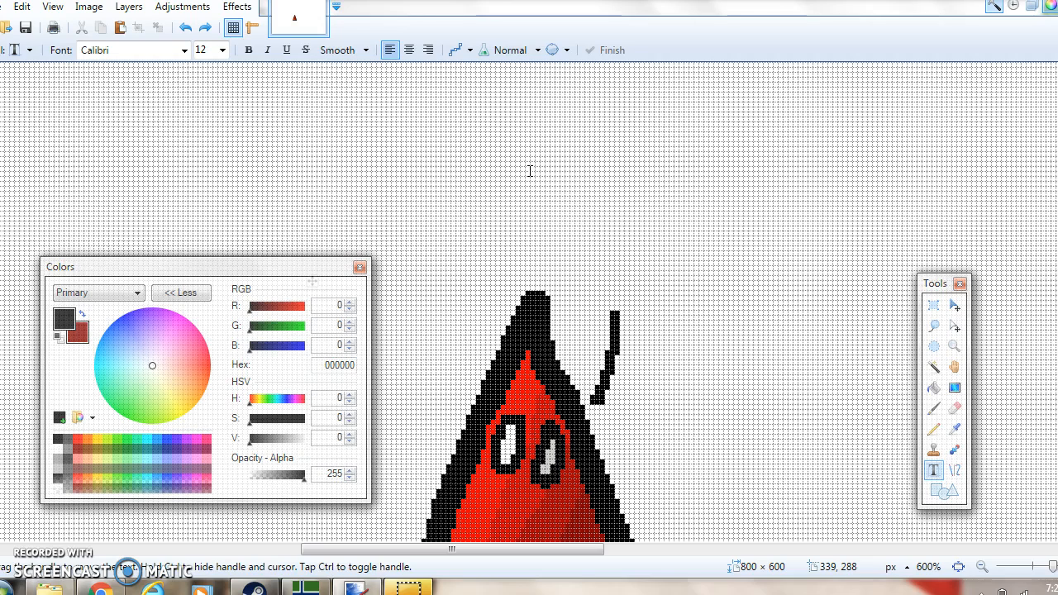
{"action": "type", "text": "Y"}
{"action": "key", "text": "BackSpace"}
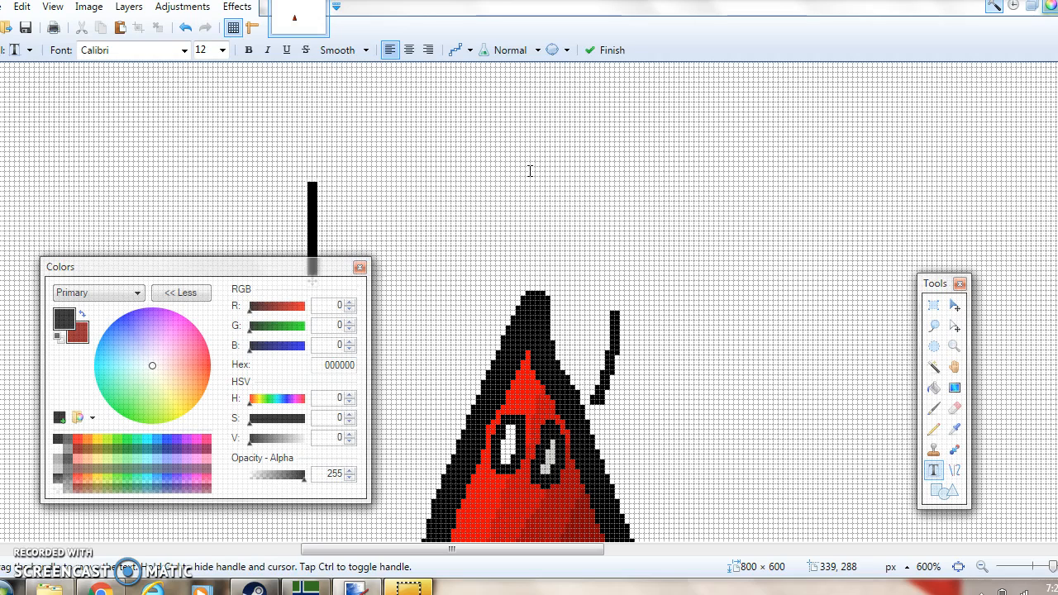
{"action": "type", "text": "Wi a"}
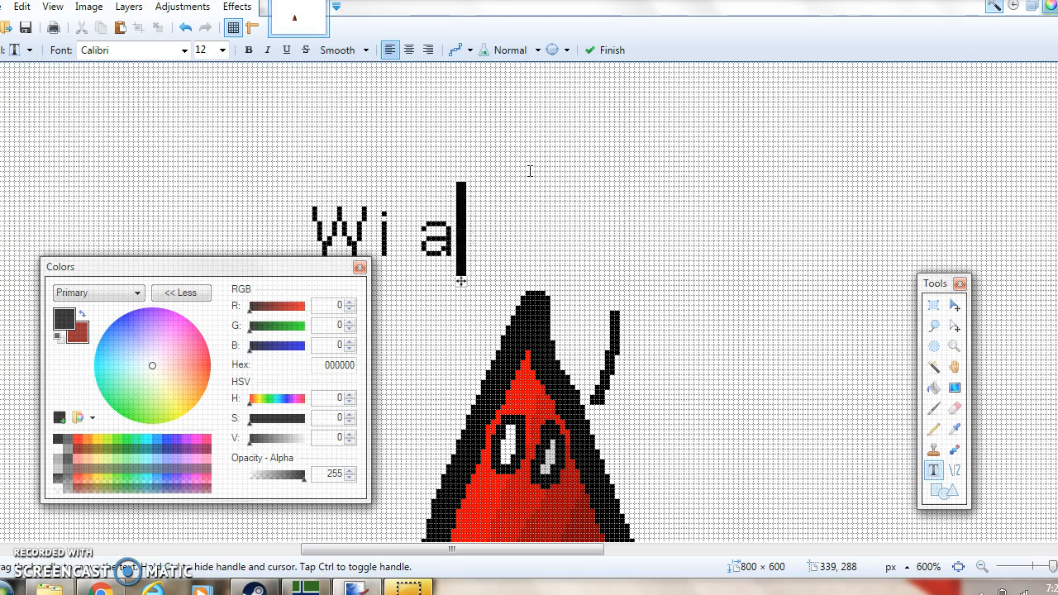
{"action": "type", "text": "h yuo"}
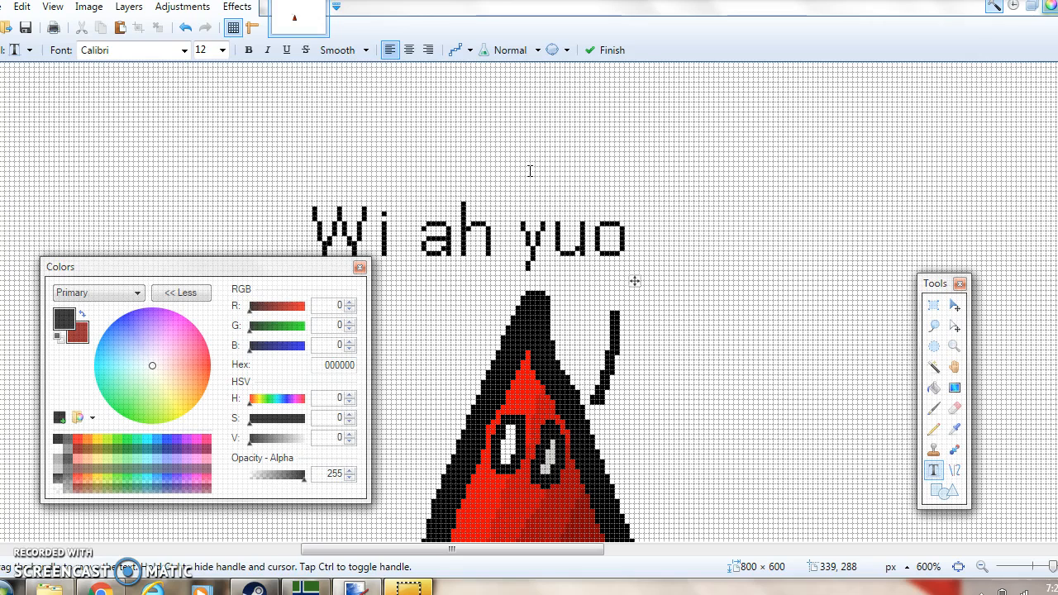
{"action": "key", "text": "BackSpace"}
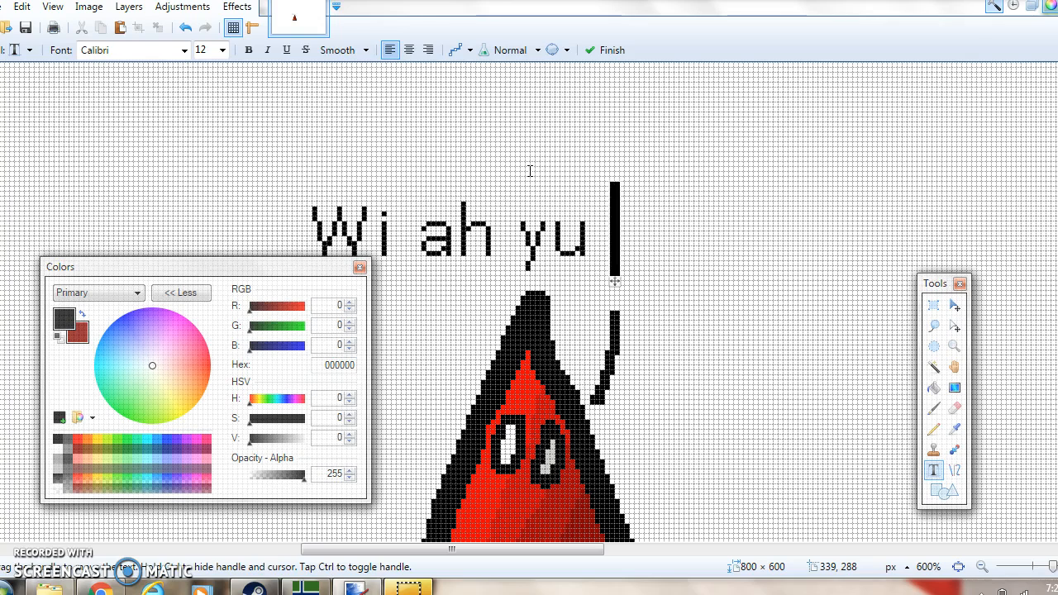
Step: Continue the dialogue's first line with "dewin da danse"
{"action": "type", "text": "d"}
{"action": "key", "text": "BackSpace"}
{"action": "type", "text": "dewin da dan"}
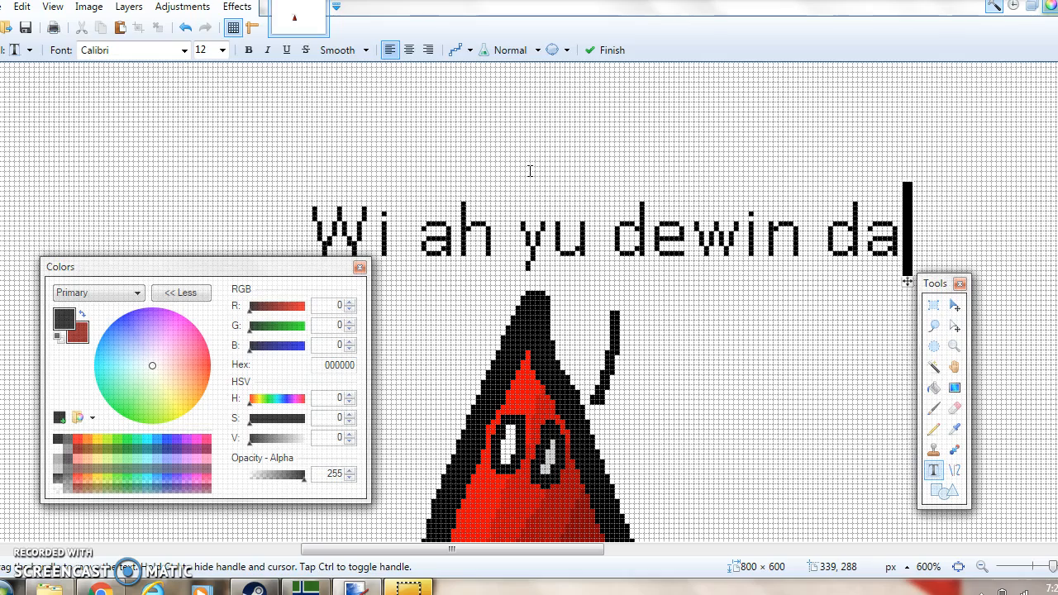
{"action": "key", "text": "BackSpace"}
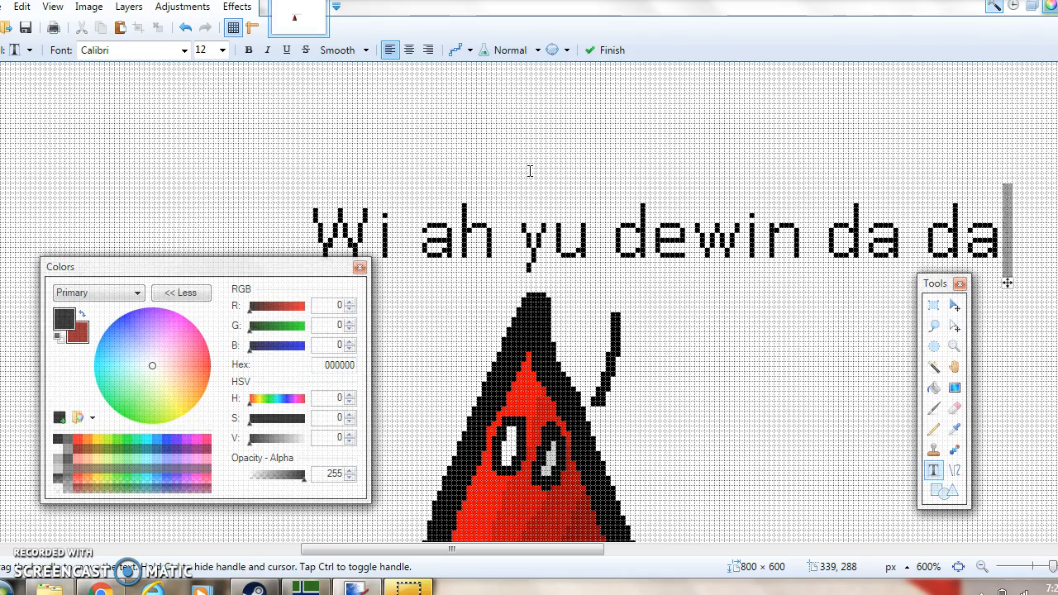
{"action": "scroll", "coordinate": [530, 172], "scroll_direction": "down", "scroll_amount": 2}
{"action": "left_click", "coordinate": [984, 567]}
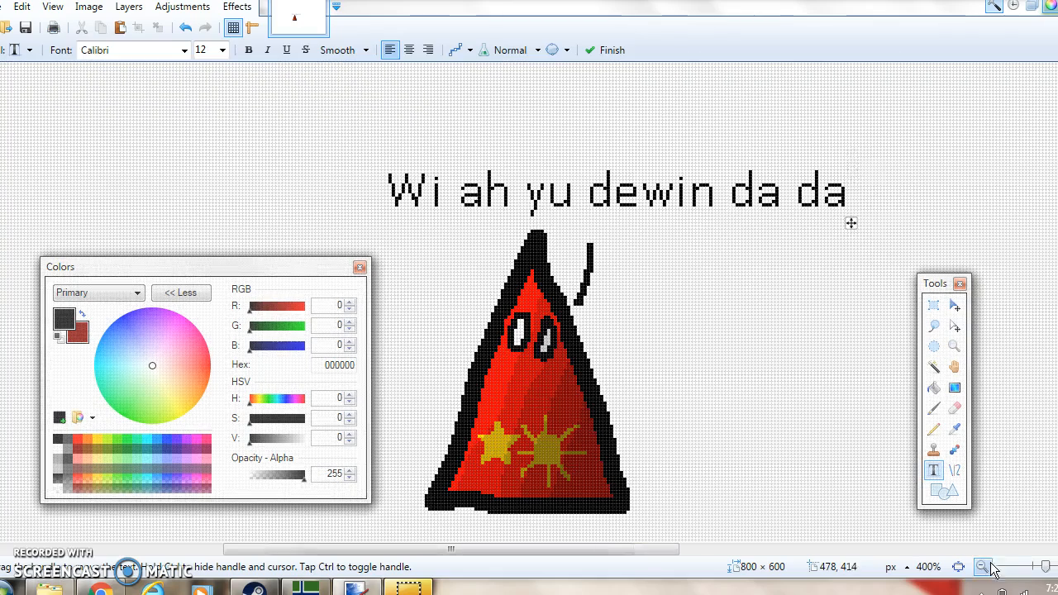
{"action": "type", "text": "se"}
{"action": "key", "text": "BackSpace"}
{"action": "key", "text": "BackSpace"}
{"action": "type", "text": "nse"}
Step: Add "i my howse ya jek I'mma gon" as the dialogue's second line and "ki yu!" as its third
{"action": "key", "text": "Return"}
{"action": "type", "text": "i"}
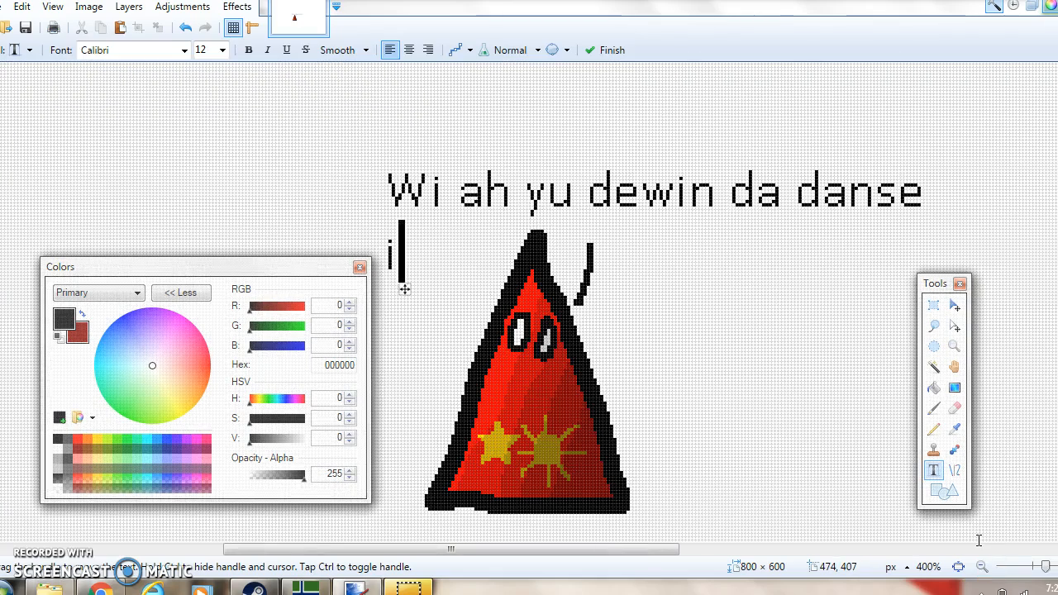
{"action": "type", "text": " my h"}
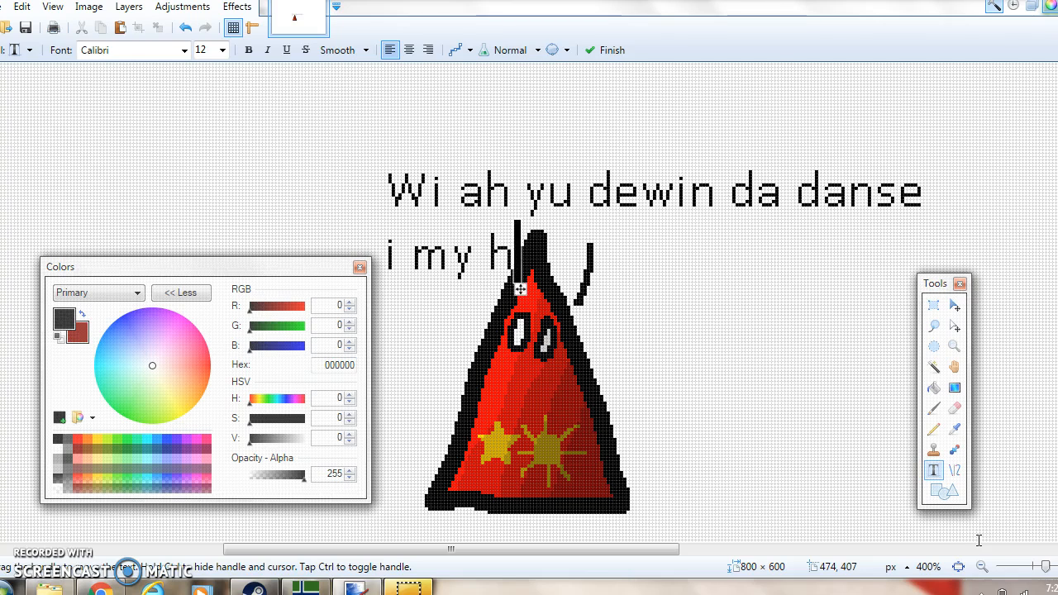
{"action": "type", "text": "owse y"}
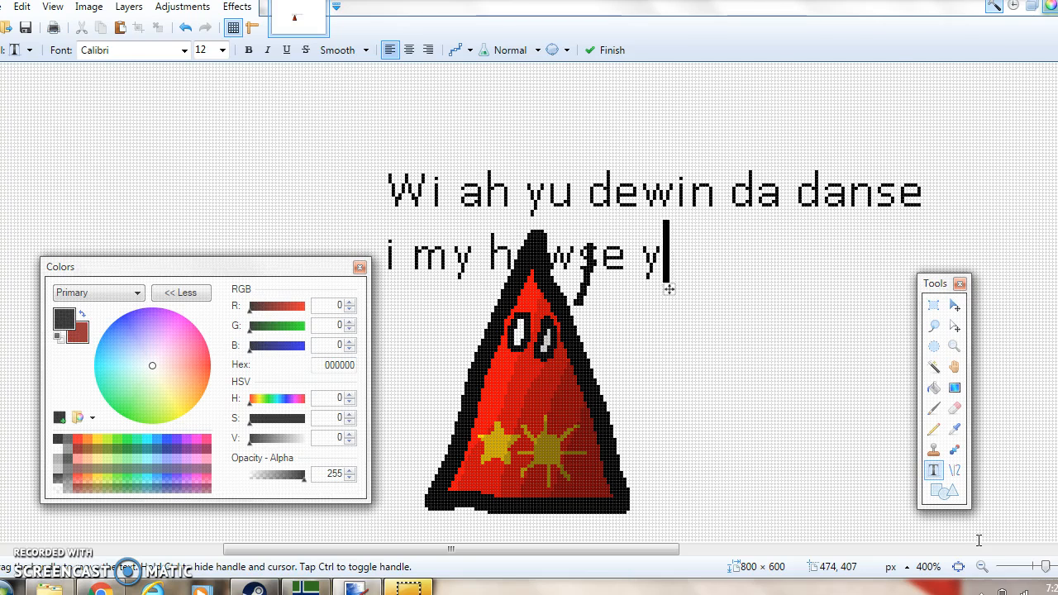
{"action": "type", "text": "a jek l"}
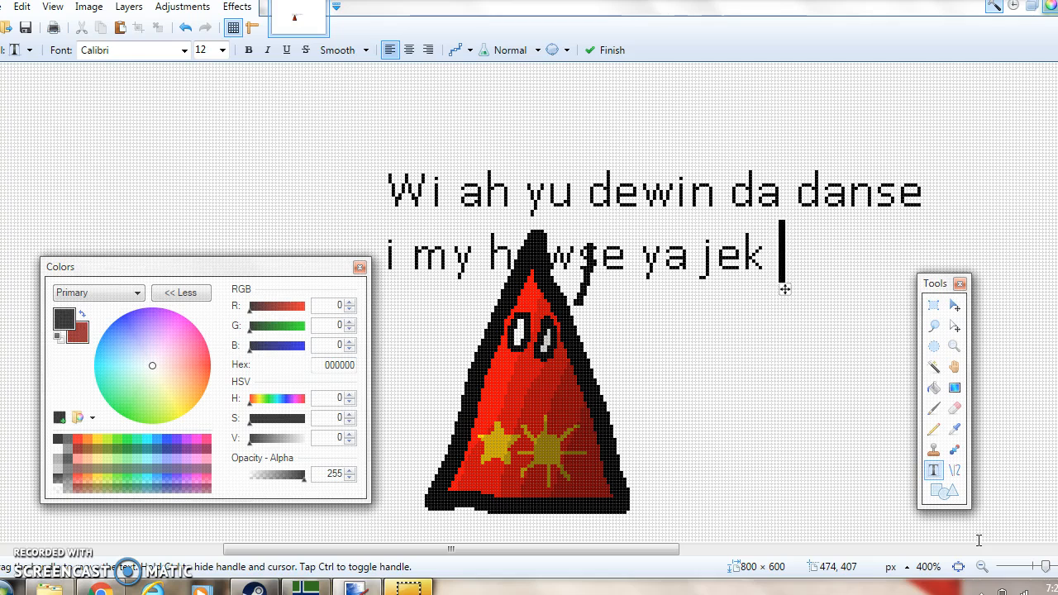
{"action": "type", "text": "'"}
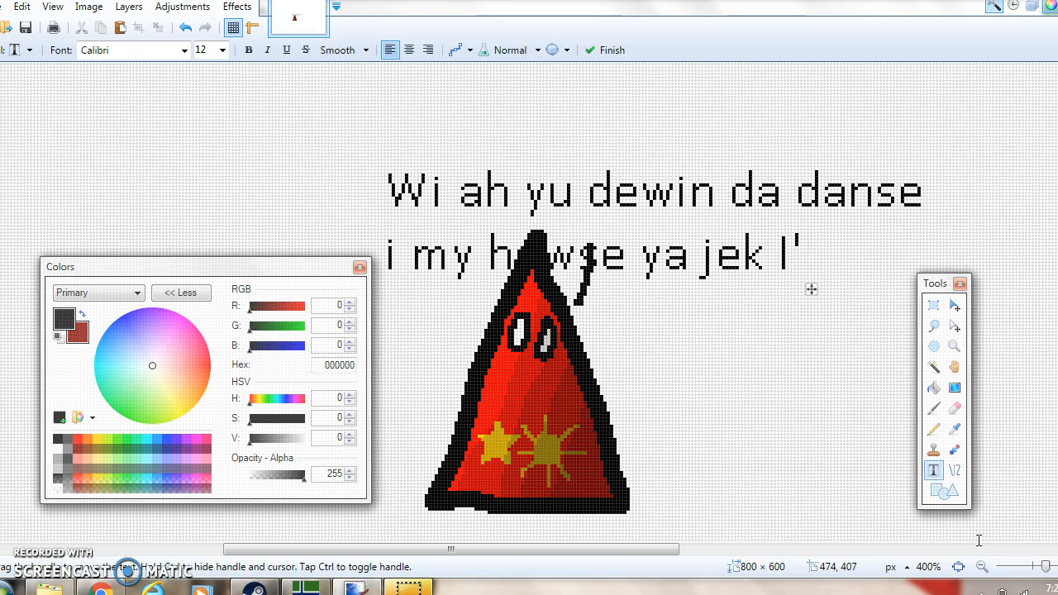
{"action": "type", "text": "mma gon"}
{"action": "key", "text": "Return"}
{"action": "type", "text": "k "}
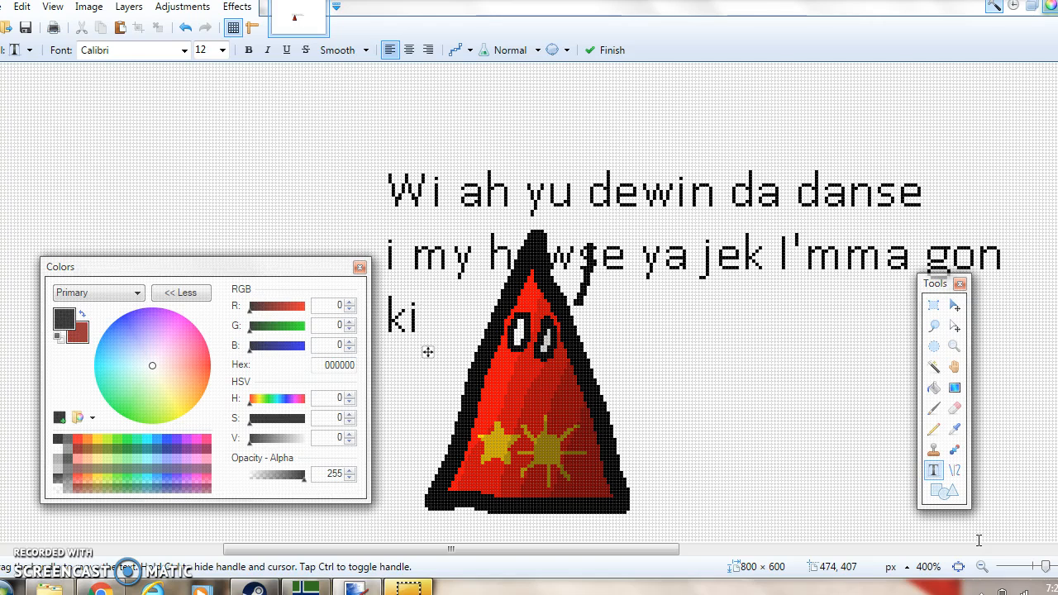
{"action": "type", "text": " yu!"}
Step: Move the three-line dialogue up off the triangle's tip, and undo the text
{"action": "left_click_drag", "start_coordinate": [507, 353], "coordinate": [478, 288]}
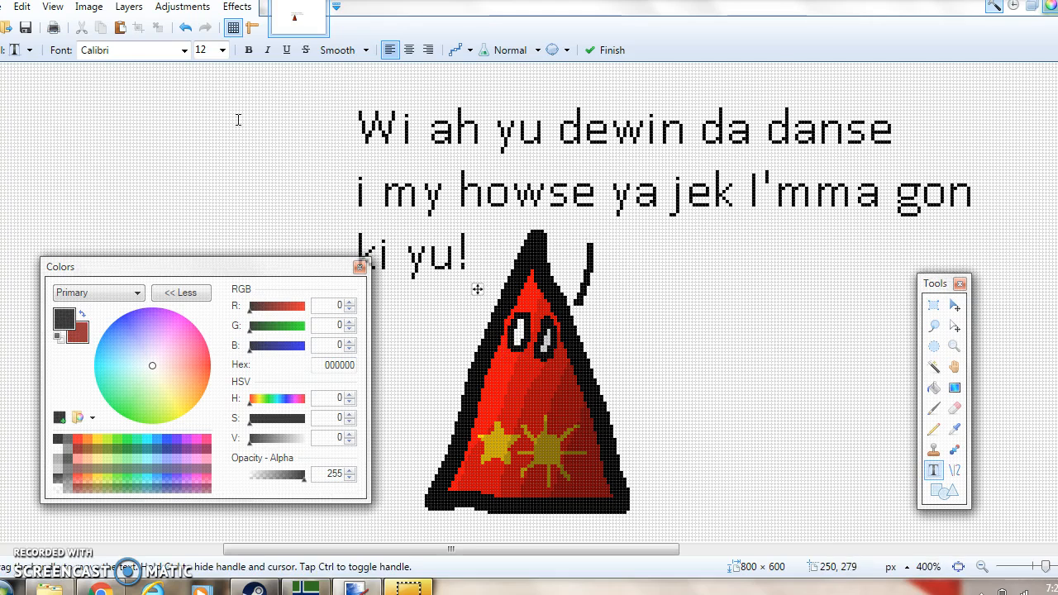
{"action": "left_click", "coordinate": [194, 29]}
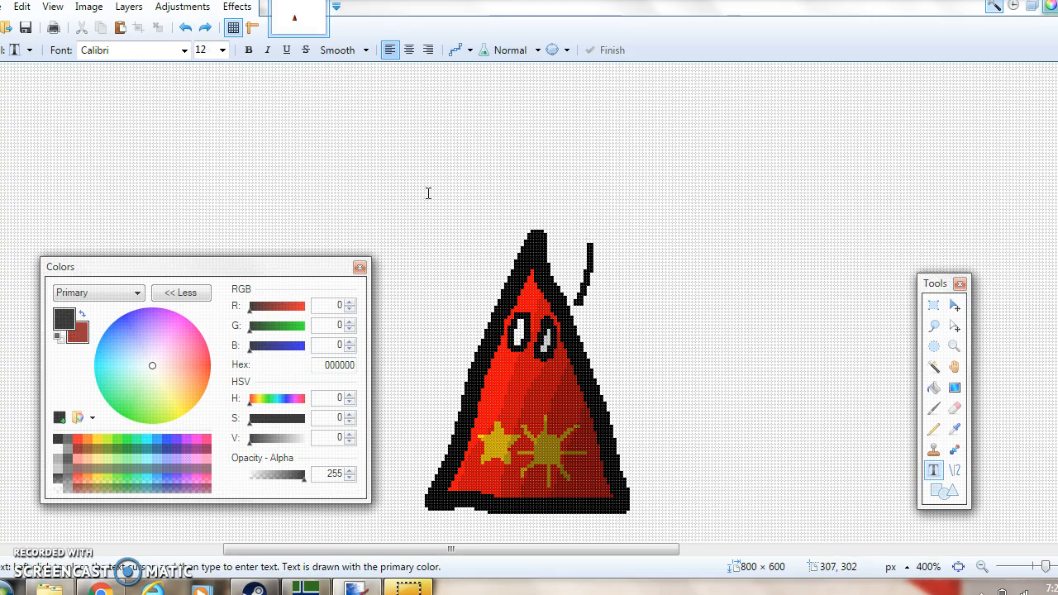
{"action": "left_click", "coordinate": [377, 189]}
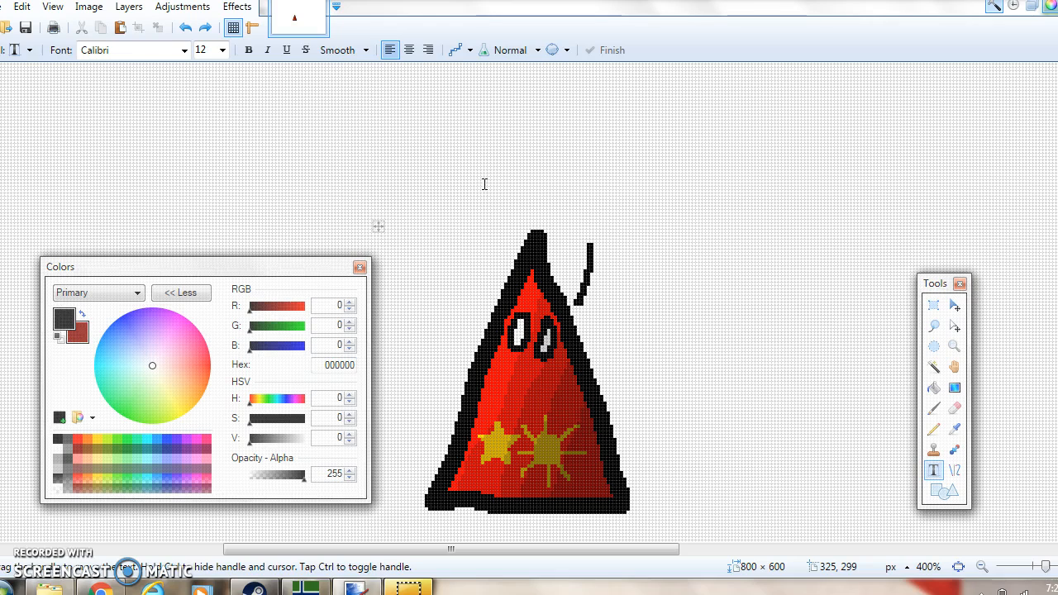
{"action": "type", "text": "Ofs Ings"}
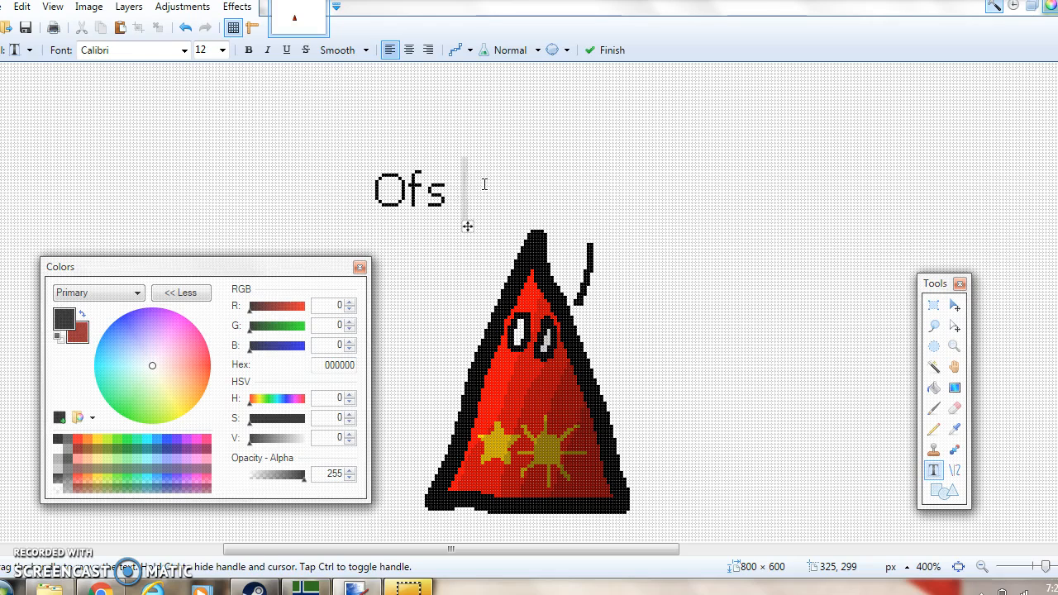
{"action": "key", "text": "BackSpace"}
{"action": "key", "text": "BackSpace"}
{"action": "key", "text": "BackSpace"}
{"action": "key", "text": "BackSpace"}
{"action": "key", "text": "BackSpace"}
{"action": "key", "text": "BackSpace"}
{"action": "key", "text": "BackSpace"}
{"action": "key", "text": "BackSpace"}
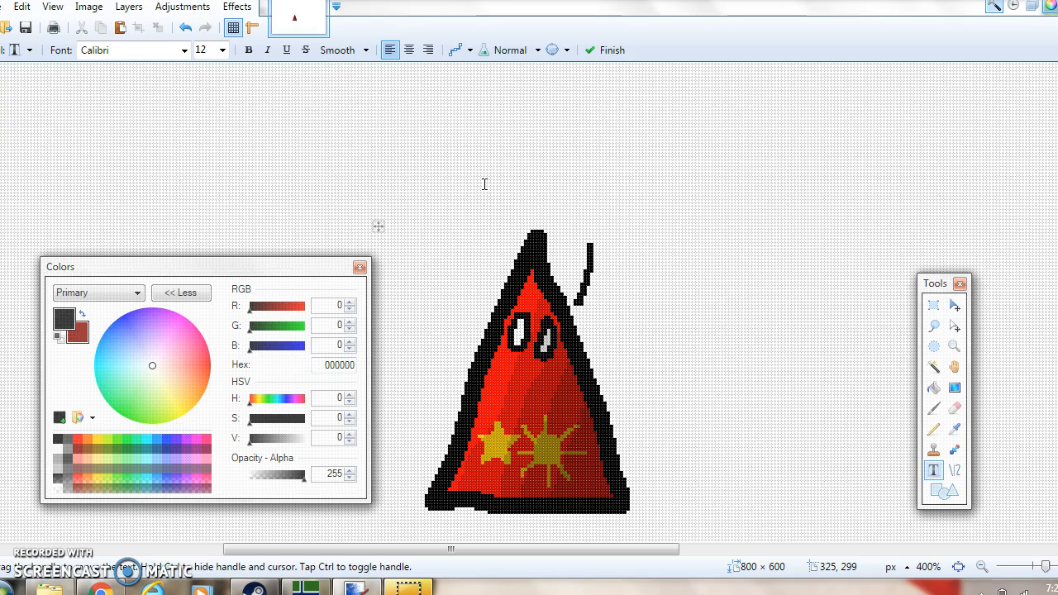
Step: Write the dialogue "Why are yuo of eatings me" above the triangle
{"action": "type", "text": "Why of a"}
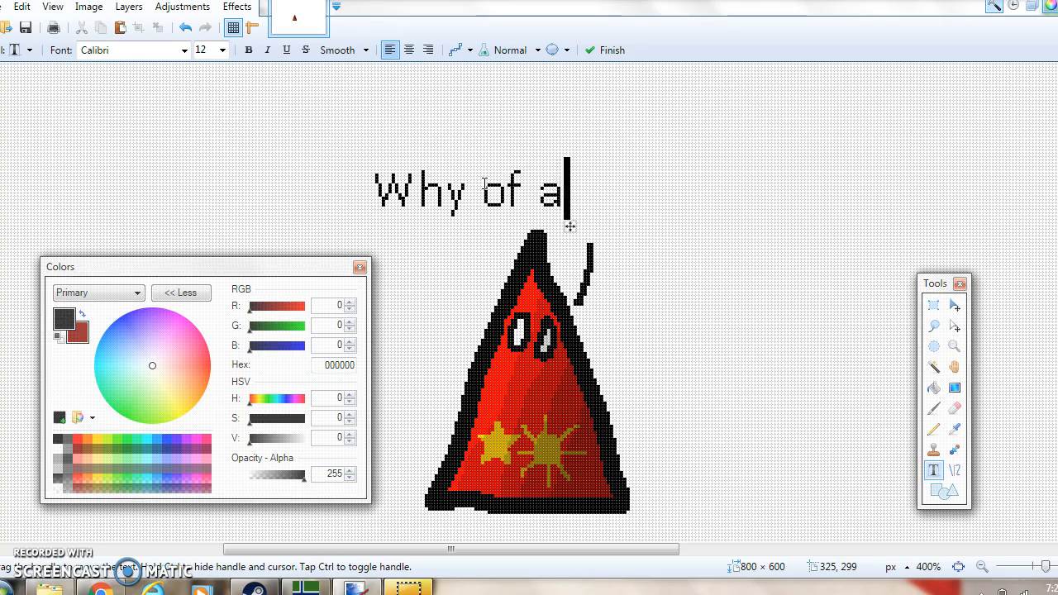
{"action": "key", "text": "BackSpace"}
{"action": "key", "text": "BackSpace"}
{"action": "key", "text": "BackSpace"}
{"action": "key", "text": "BackSpace"}
{"action": "type", "text": "are yup"}
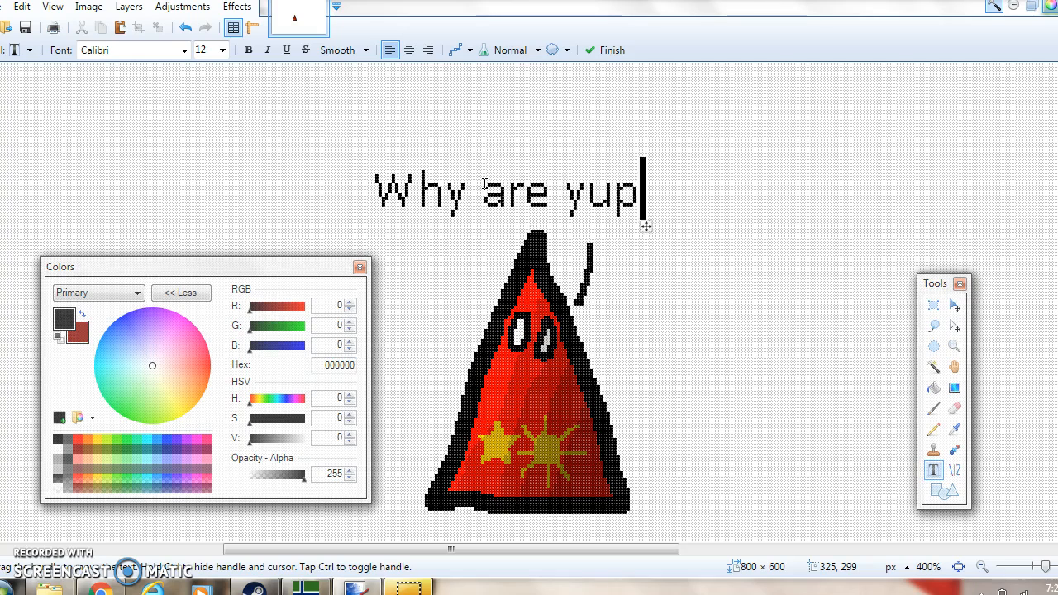
{"action": "key", "text": "BackSpace"}
{"action": "key", "text": "BackSpace"}
{"action": "type", "text": "uo of fa"}
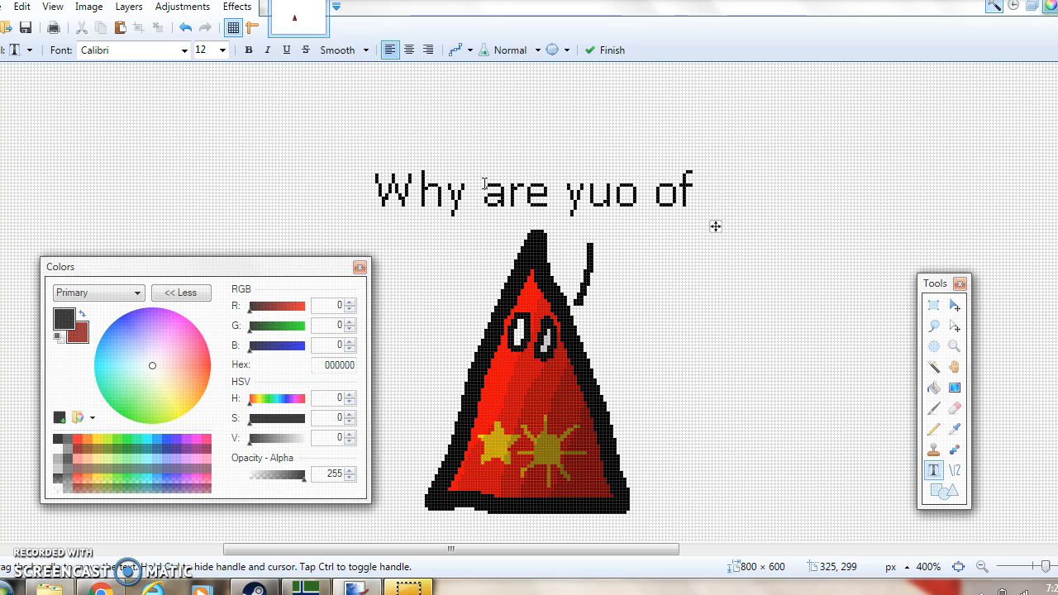
{"action": "key", "text": "BackSpace"}
{"action": "key", "text": "BackSpace"}
{"action": "type", "text": "eatings me"}
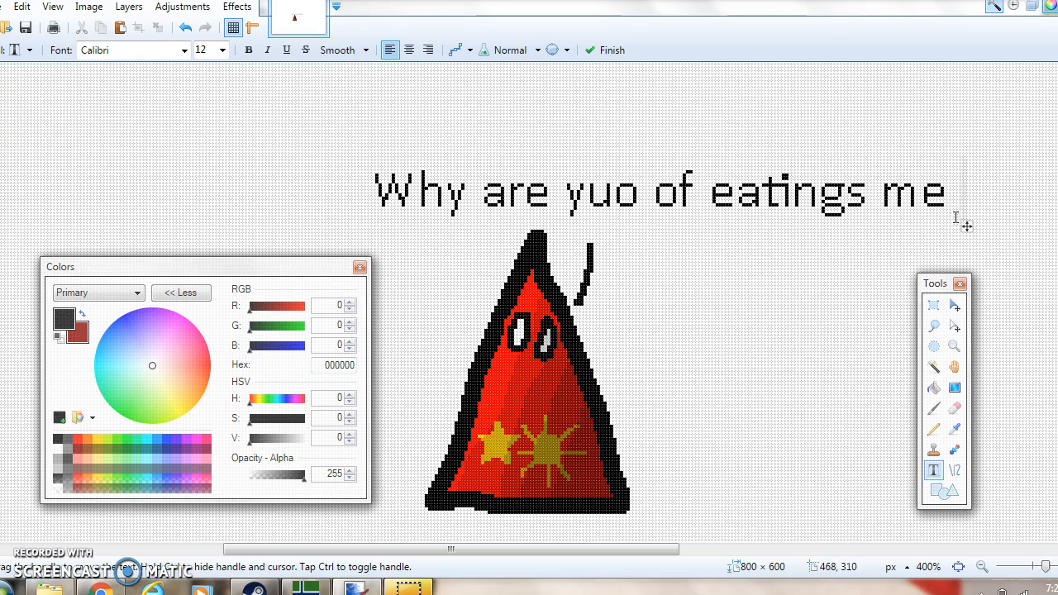
Step: Shift the dialogue text to the left above the triangle and complete the sentence with "burrito?"
{"action": "left_click_drag", "start_coordinate": [964, 224], "coordinate": [620, 219]}
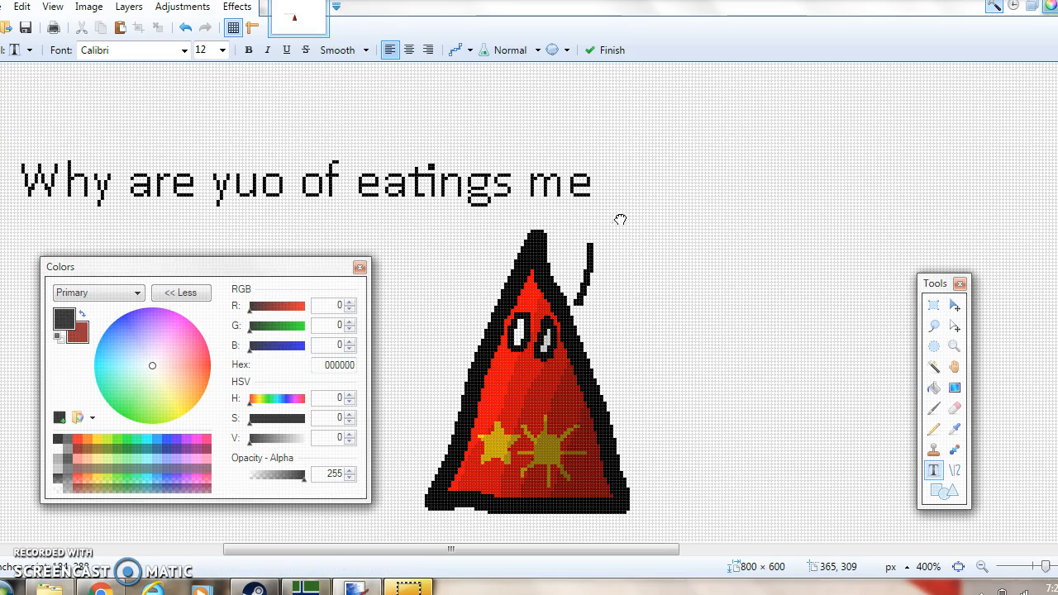
{"action": "type", "text": "burrito"}
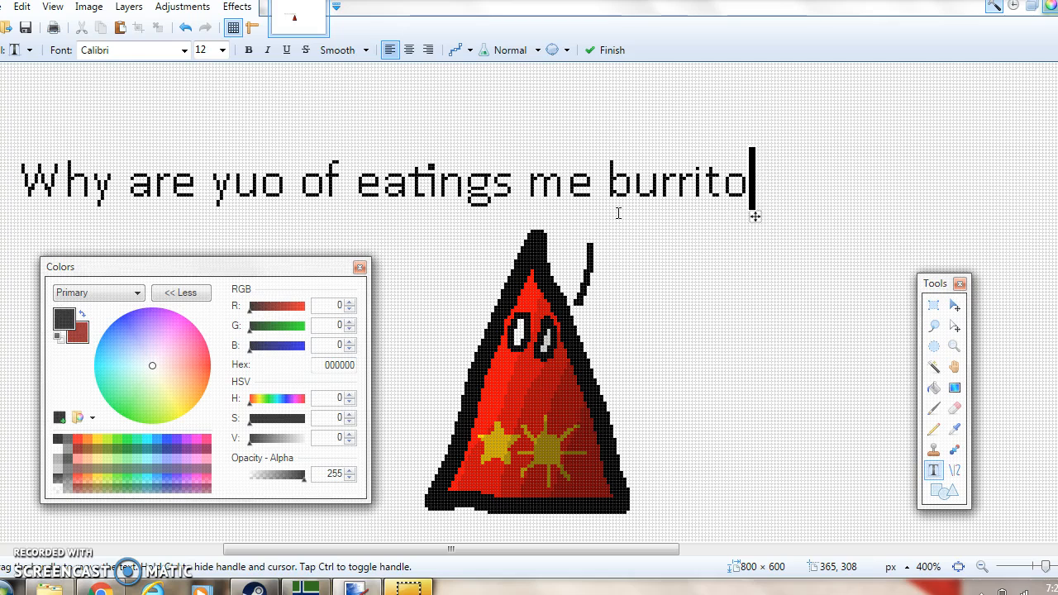
{"action": "type", "text": "?"}
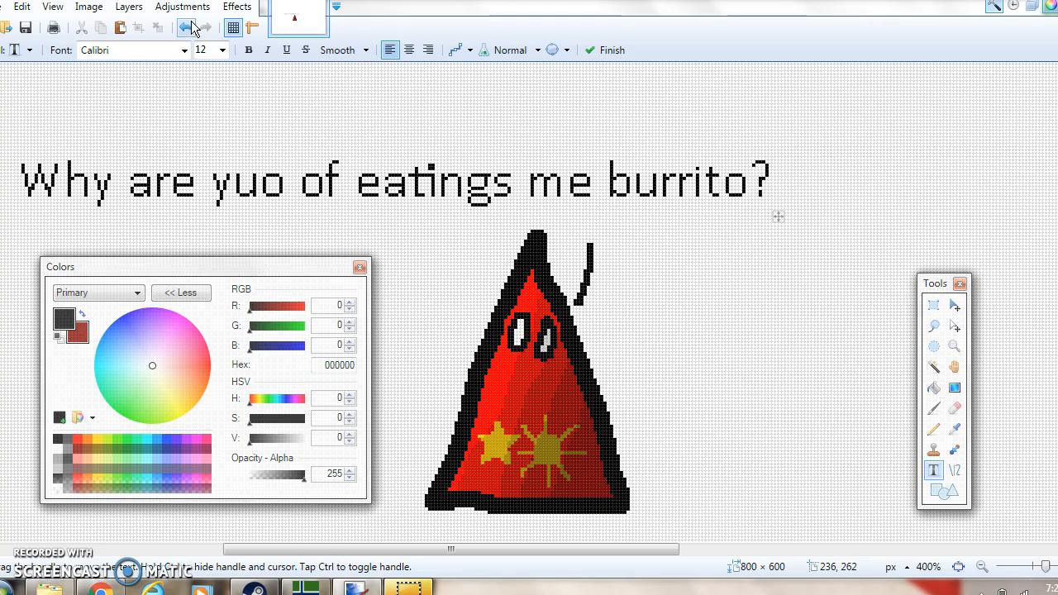
Step: Change the dialogue's last word to "burritoings?", and undo the whole text
{"action": "key", "text": "BackSpace"}
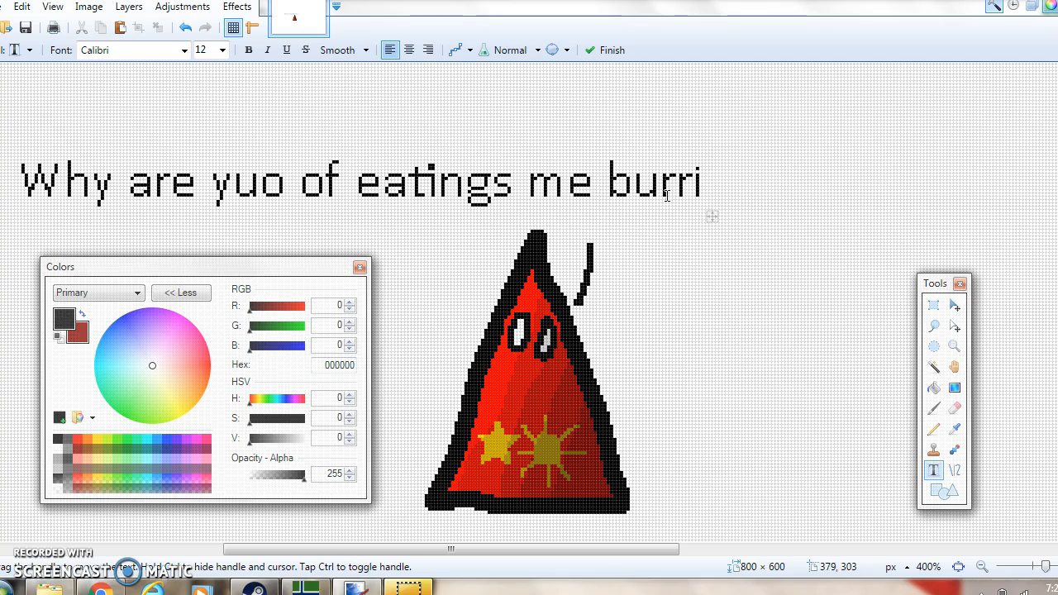
{"action": "type", "text": "toings."}
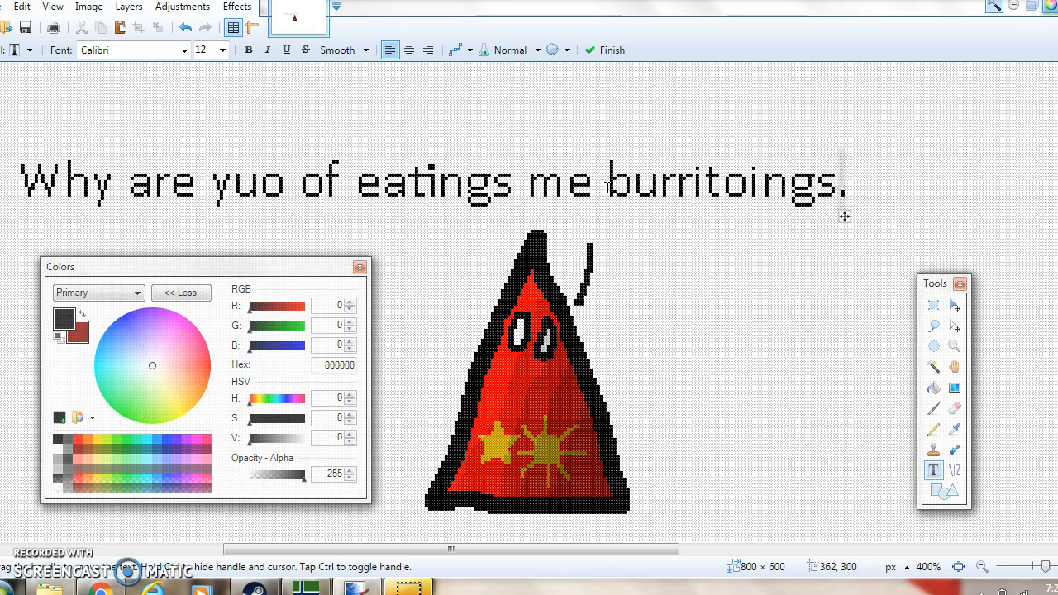
{"action": "key", "text": "BackSpace"}
{"action": "type", "text": "?"}
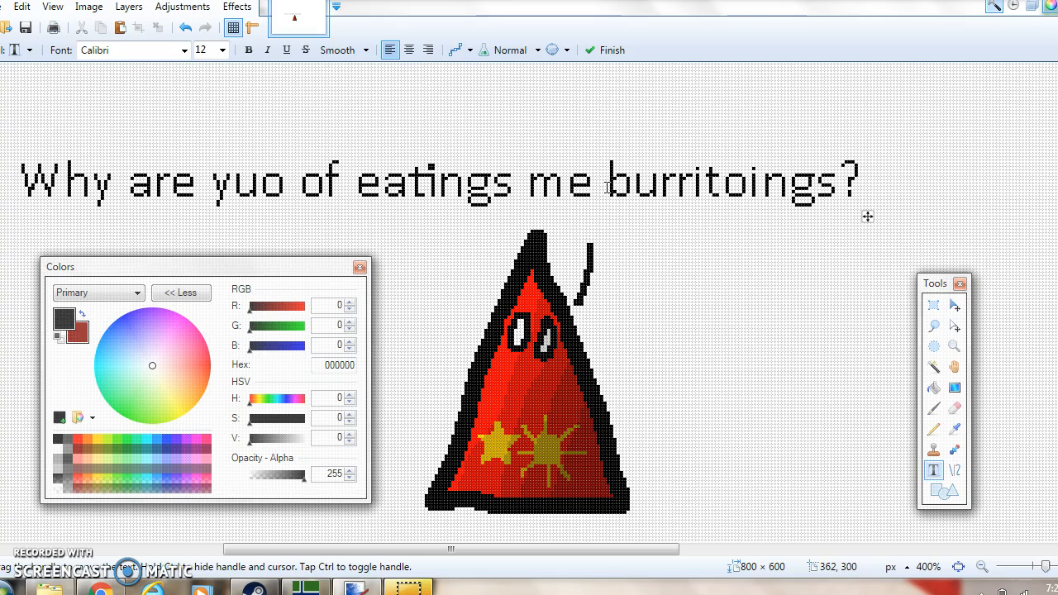
{"action": "left_click", "coordinate": [195, 27]}
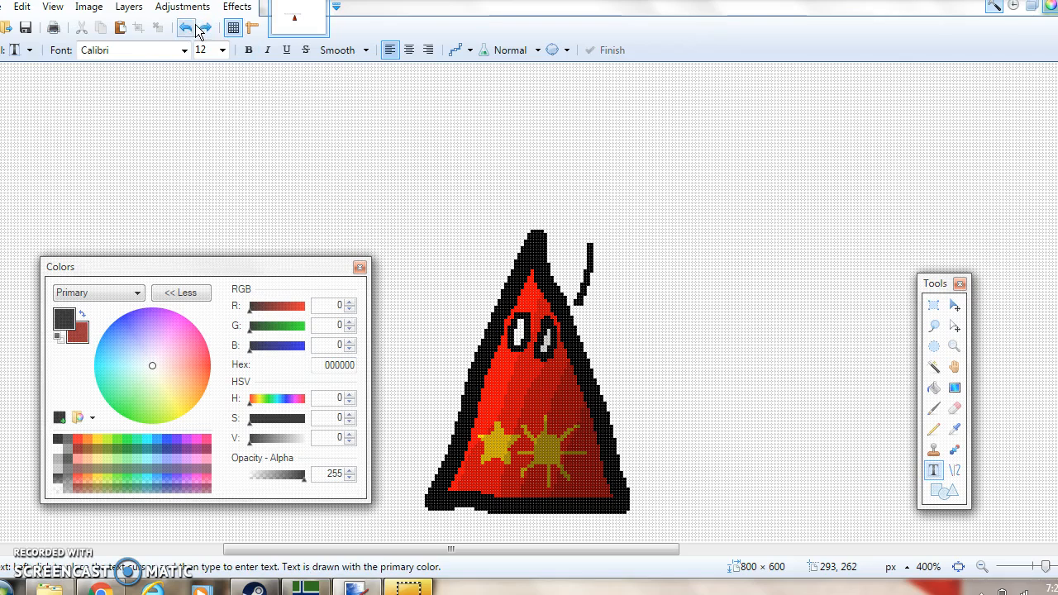
Step: Write the nonsense dialogue "Yu Gyuy weird fILUNGD RUIYSL" across the canvas above the triangle
{"action": "left_click", "coordinate": [129, 170]}
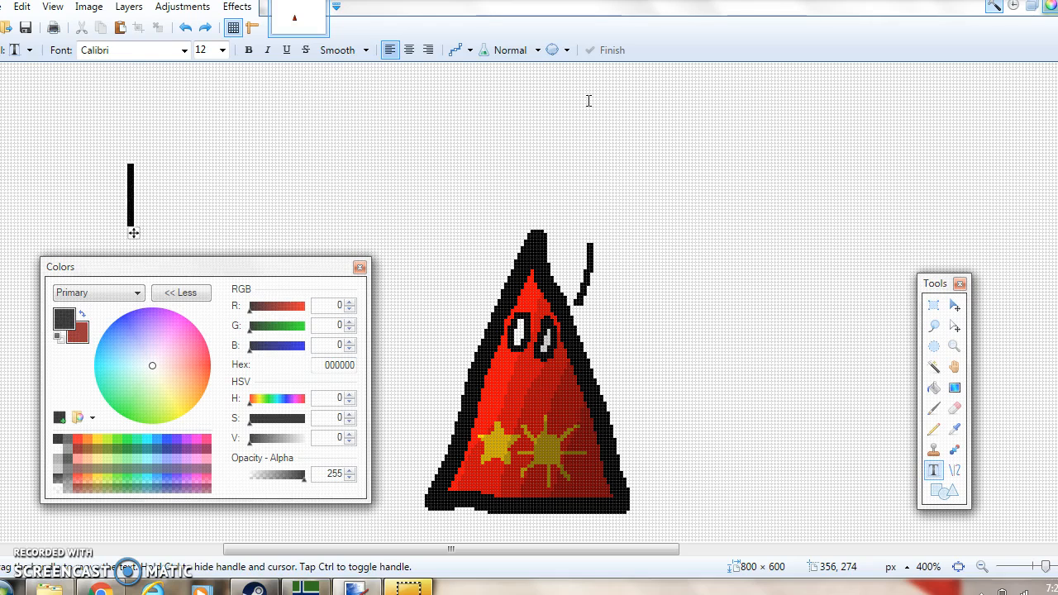
{"action": "type", "text": "Yu Gyuy"}
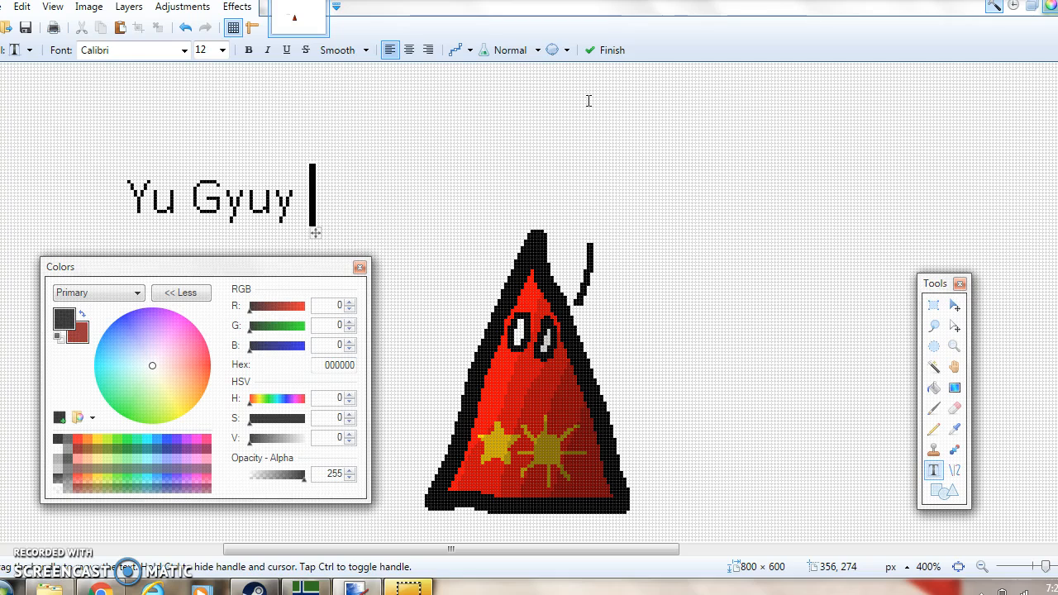
{"action": "type", "text": " weird fILUNGD"}
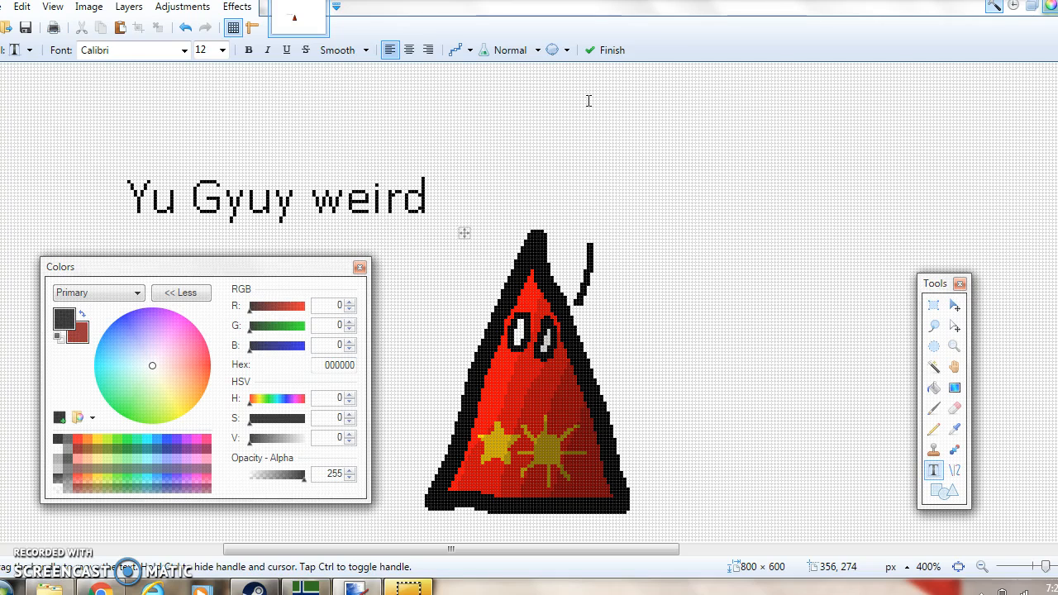
{"action": "type", "text": " RUIYSL"}
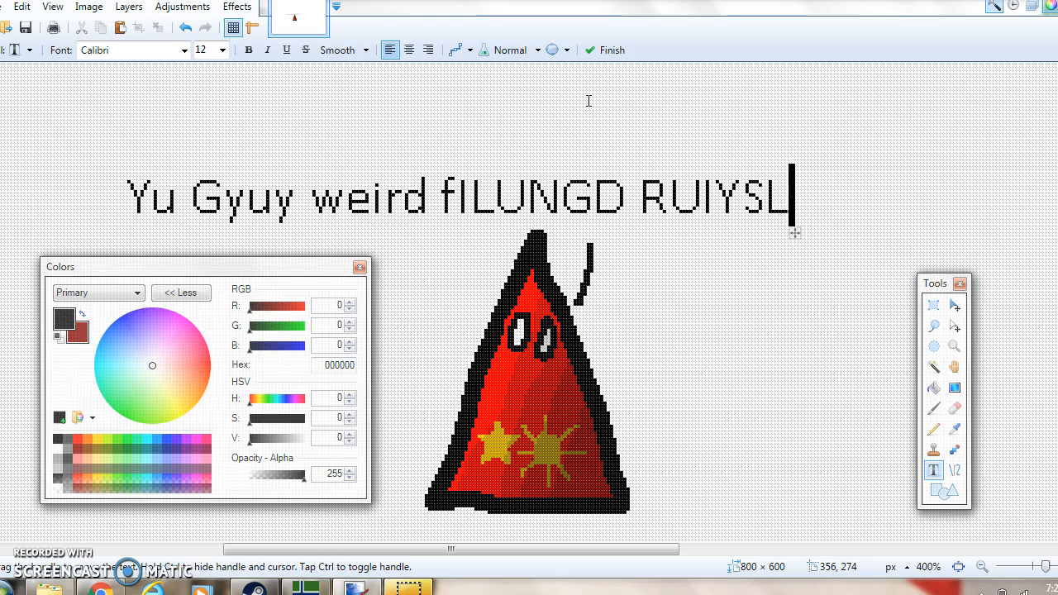
Step: Delete the entire nonsense dialogue above the triangle
{"action": "key", "text": "BackSpace"}
{"action": "key", "text": "BackSpace"}
{"action": "key", "text": "BackSpace"}
{"action": "key", "text": "BackSpace"}
{"action": "key", "text": "BackSpace"}
{"action": "key", "text": "BackSpace"}
{"action": "key", "text": "BackSpace"}
{"action": "key", "text": "BackSpace"}
{"action": "key", "text": "BackSpace"}
{"action": "key", "text": "BackSpace"}
{"action": "key", "text": "BackSpace"}
{"action": "key", "text": "BackSpace"}
{"action": "key", "text": "BackSpace"}
{"action": "key", "text": "BackSpace"}
{"action": "key", "text": "BackSpace"}
{"action": "key", "text": "BackSpace"}
{"action": "key", "text": "BackSpace"}
{"action": "key", "text": "BackSpace"}
{"action": "key", "text": "BackSpace"}
{"action": "key", "text": "BackSpace"}
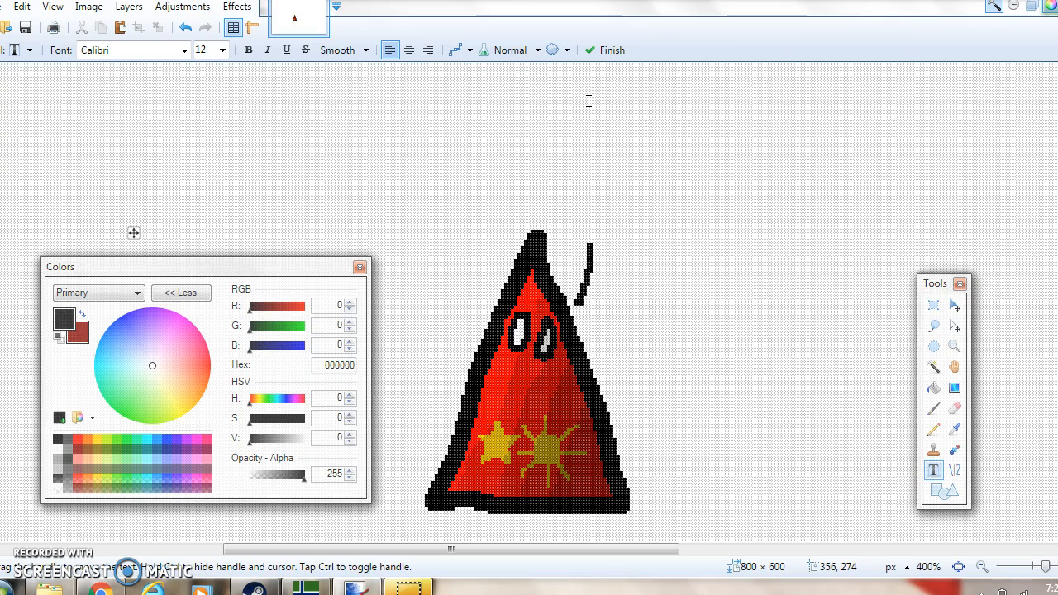
Step: Write the dialogue "Hola friend. Are yuo good today?" above the triangle, and undo the whole text
{"action": "type", "text": "EL"}
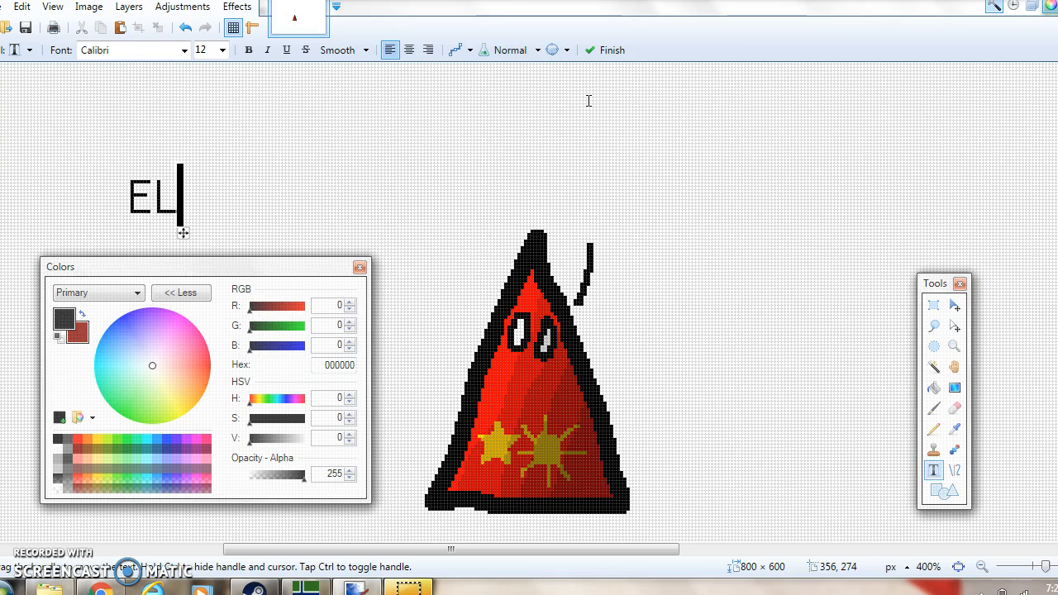
{"action": "key", "text": "BackSpace"}
{"action": "key", "text": "BackSpace"}
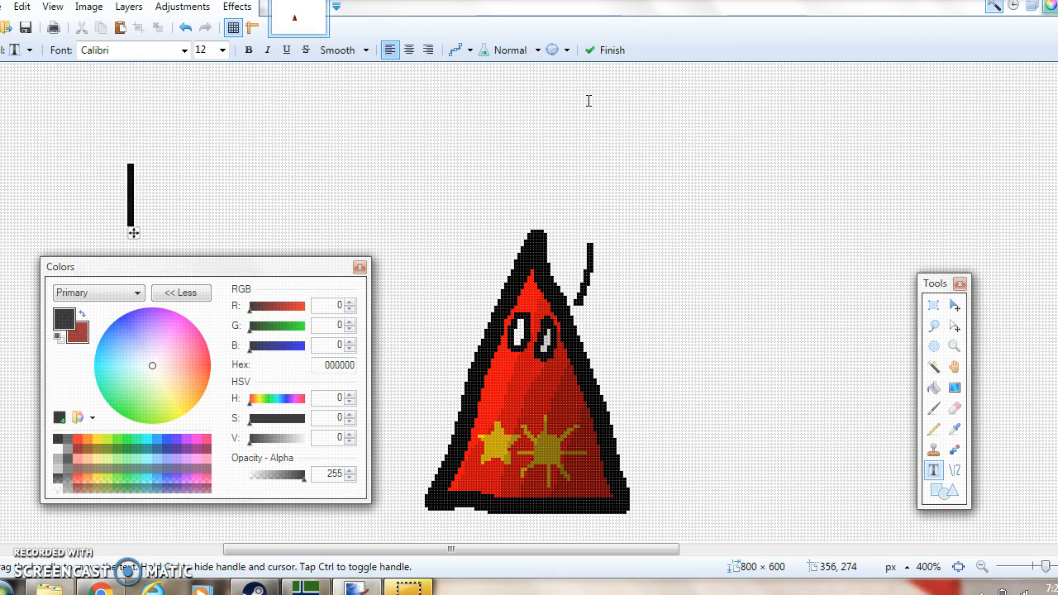
{"action": "type", "text": "Hola "}
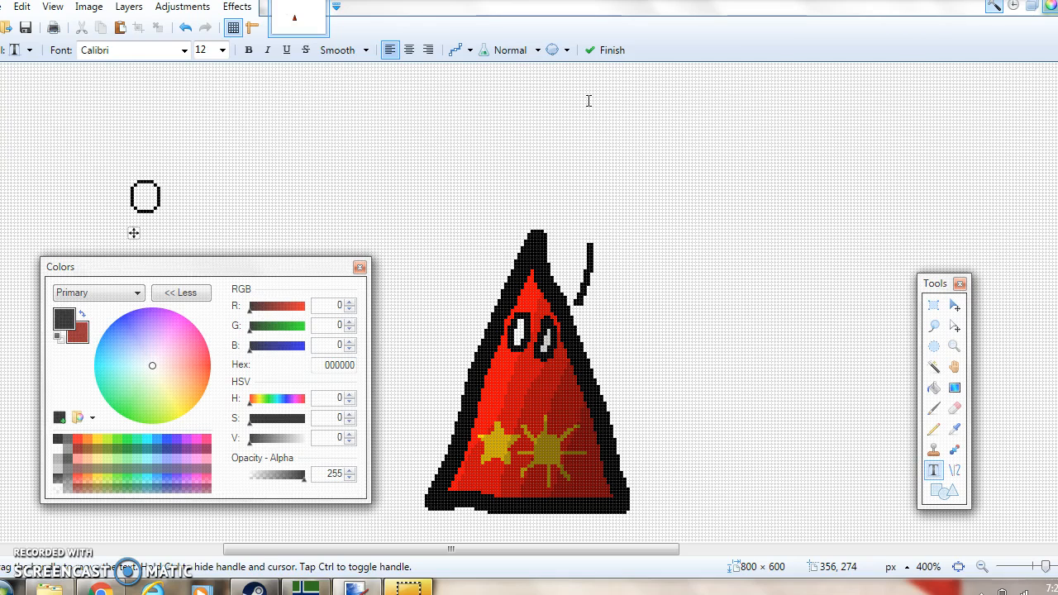
{"action": "type", "text": "friend. Are "}
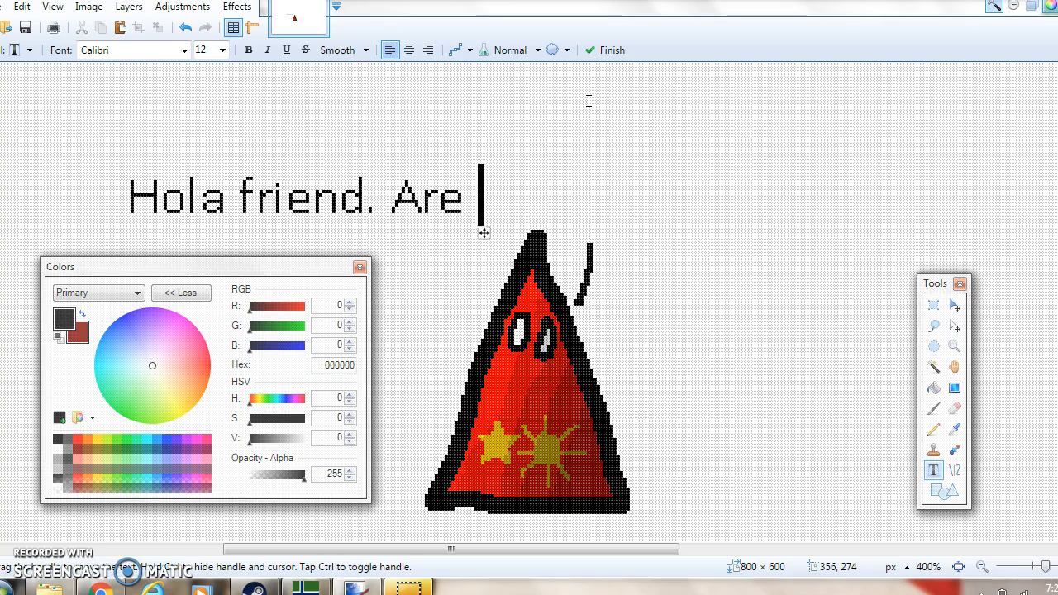
{"action": "type", "text": "yuo goo"}
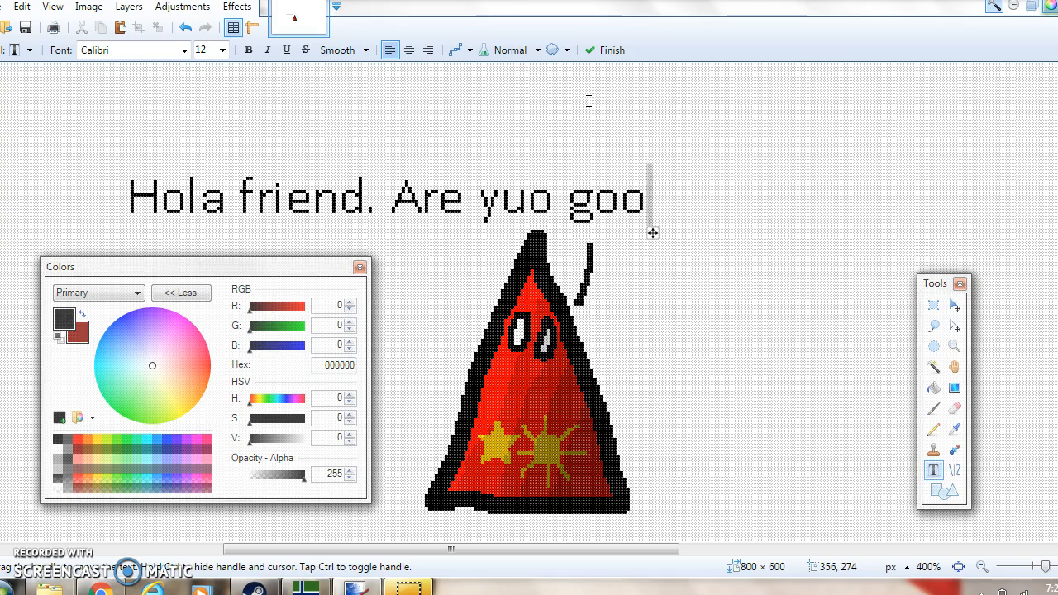
{"action": "type", "text": "d t"}
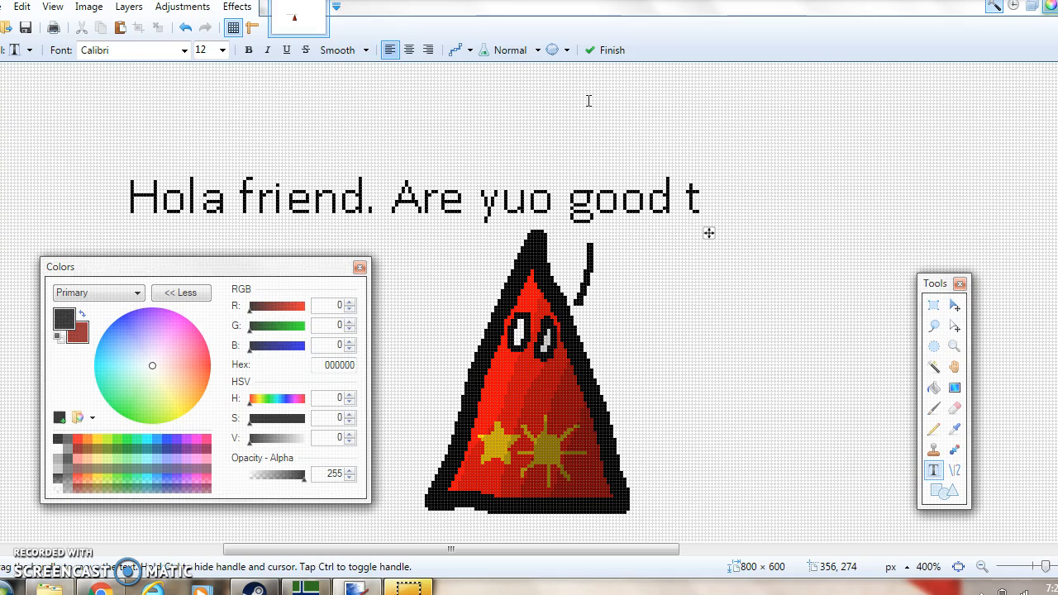
{"action": "type", "text": "oday?"}
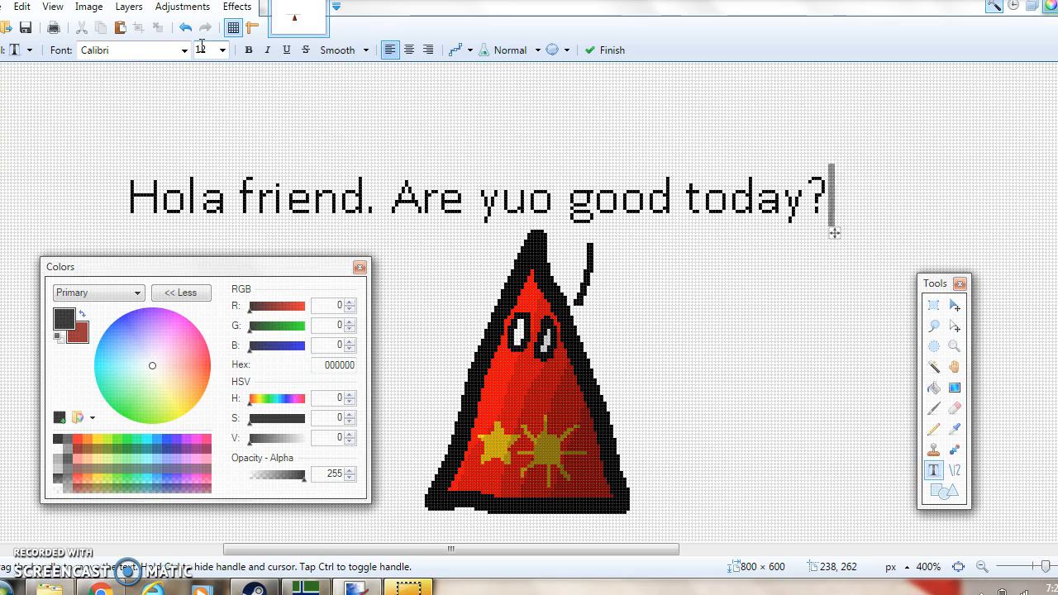
{"action": "left_click", "coordinate": [186, 27]}
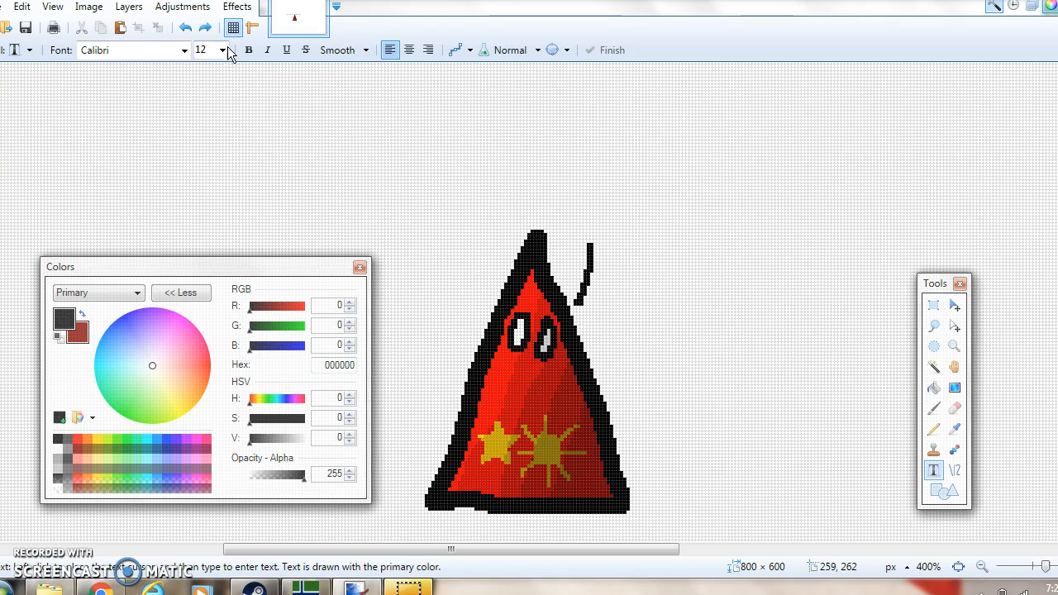
Step: Write "Ello amigo!" above the triangle and shift the text to the right until it sits over the triangle's tip
{"action": "left_click", "coordinate": [198, 190]}
{"action": "type", "text": "Ello"}
{"action": "key", "text": "BackSpace"}
{"action": "key", "text": "BackSpace"}
{"action": "type", "text": "lo a"}
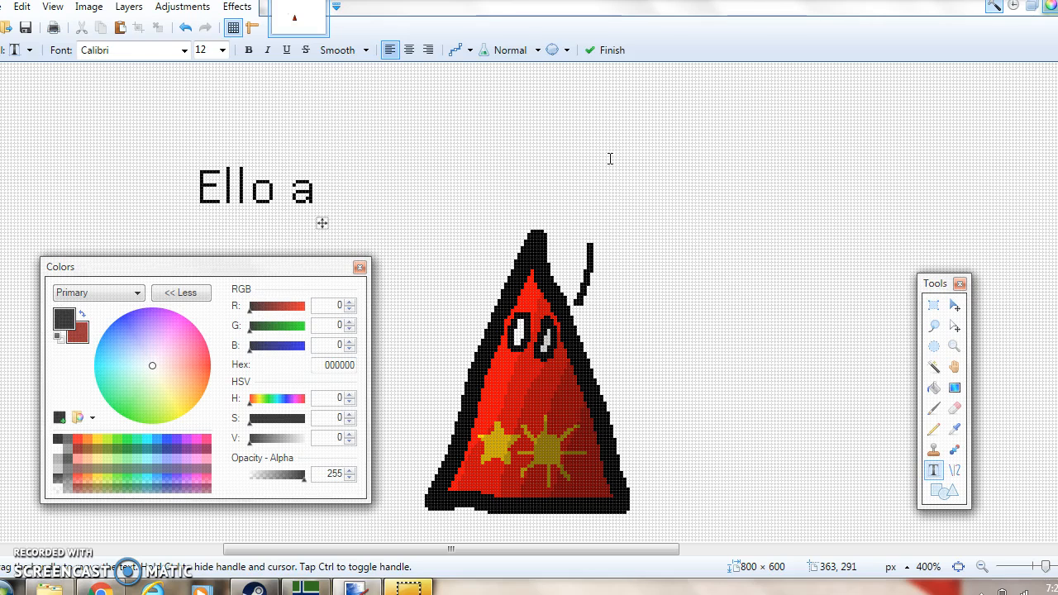
{"action": "type", "text": "migoi"}
{"action": "key", "text": "BackSpace"}
{"action": "type", "text": "!"}
{"action": "left_click_drag", "start_coordinate": [451, 227], "coordinate": [626, 229]}
{"action": "left_click", "coordinate": [710, 231]}
Step: Switch to the Paintbrush and set the brush width to 5 for drawing on the empty canvas beside the triangle
{"action": "left_click_drag", "start_coordinate": [558, 549], "coordinate": [756, 551]}
{"action": "left_click", "coordinate": [933, 408]}
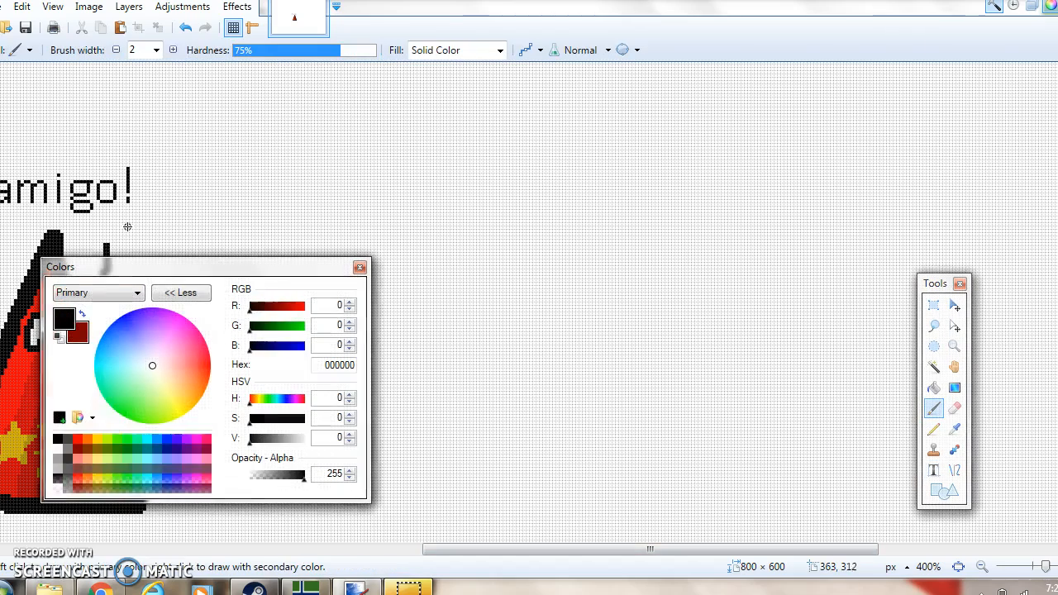
{"action": "left_click", "coordinate": [156, 49]}
{"action": "left_click", "coordinate": [155, 165]}
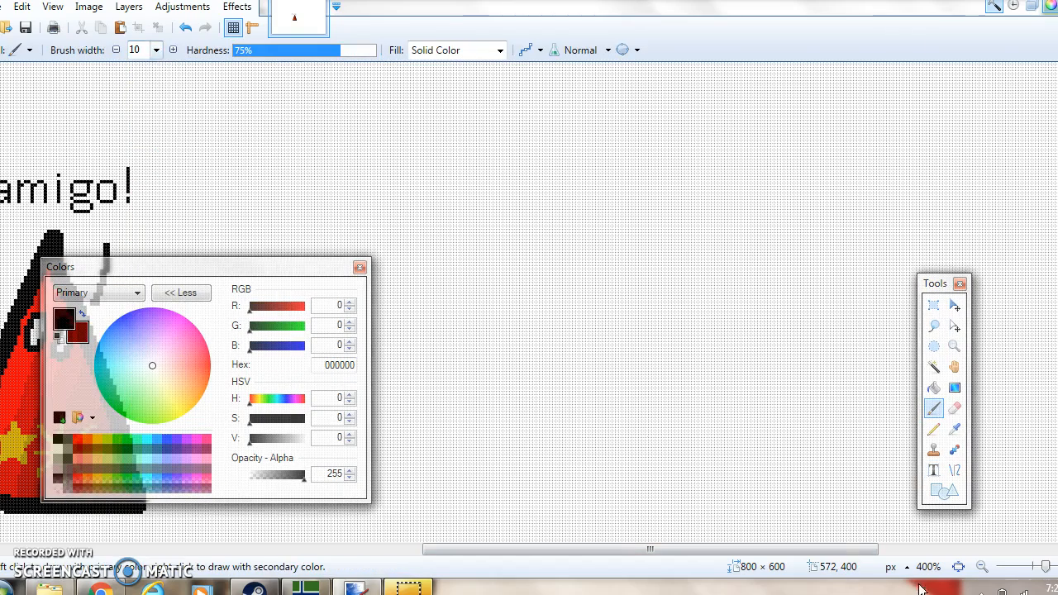
{"action": "left_click", "coordinate": [1057, 565]}
{"action": "left_click_drag", "start_coordinate": [720, 555], "coordinate": [602, 556]}
{"action": "scroll", "coordinate": [554, 430], "scroll_direction": "down", "scroll_amount": 2}
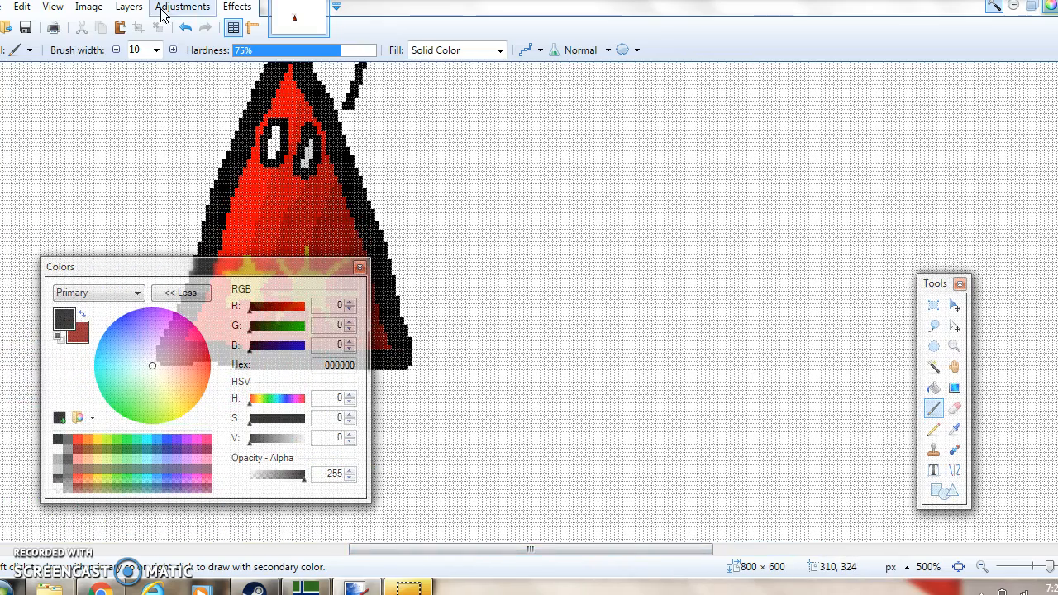
{"action": "left_click", "coordinate": [156, 49]}
{"action": "left_click_drag", "start_coordinate": [179, 147], "coordinate": [175, 82]}
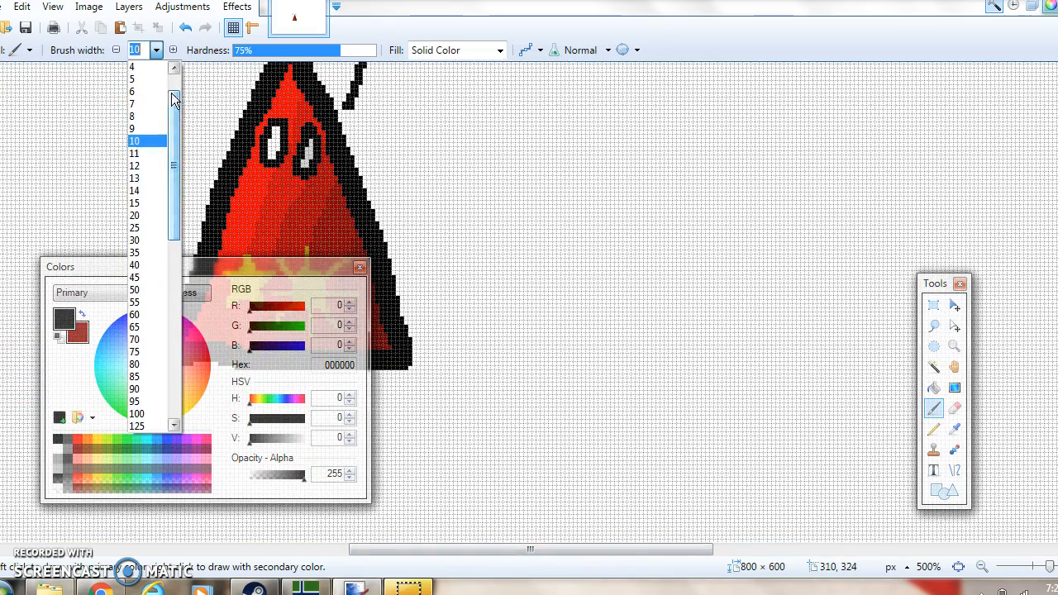
{"action": "left_click", "coordinate": [136, 116]}
{"action": "scroll", "coordinate": [582, 457], "scroll_direction": "up", "scroll_amount": 1}
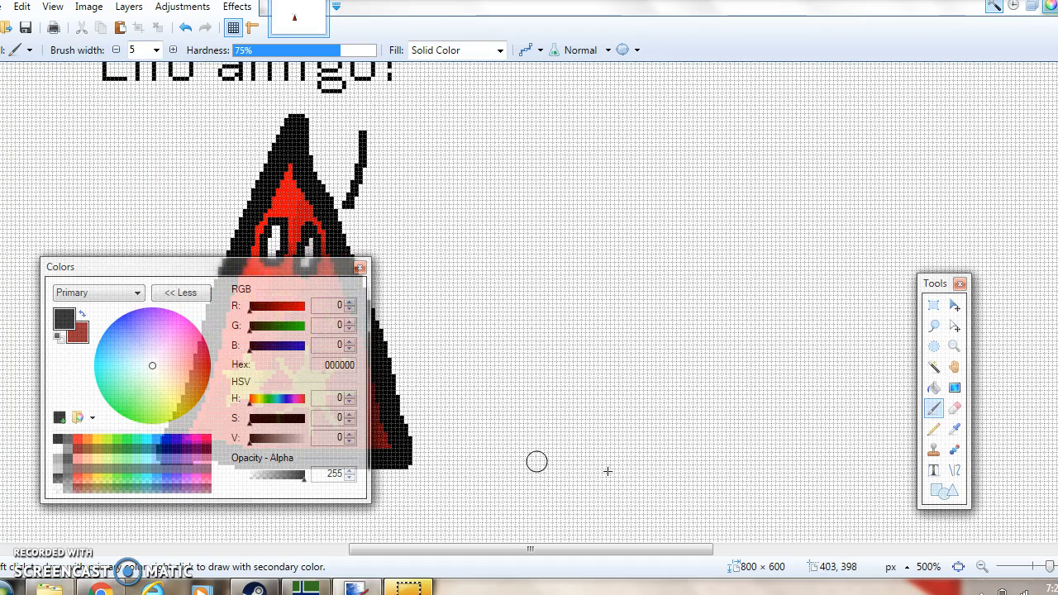